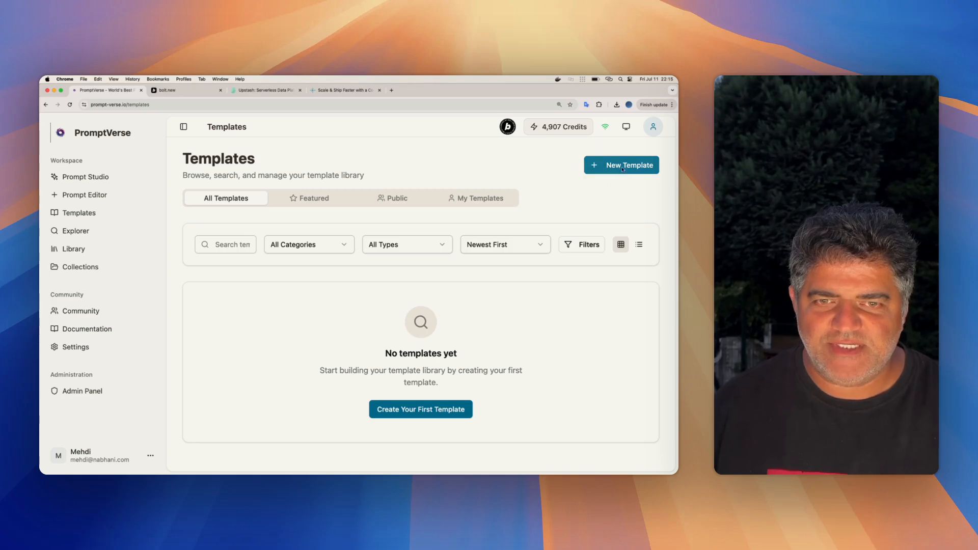
- Start a new template from the template library and reduce the page zoom to 125%
{"action": "left_click", "coordinate": [622, 165]}
{"action": "scroll", "coordinate": [495, 241], "scroll_direction": "down", "scroll_amount": 1}
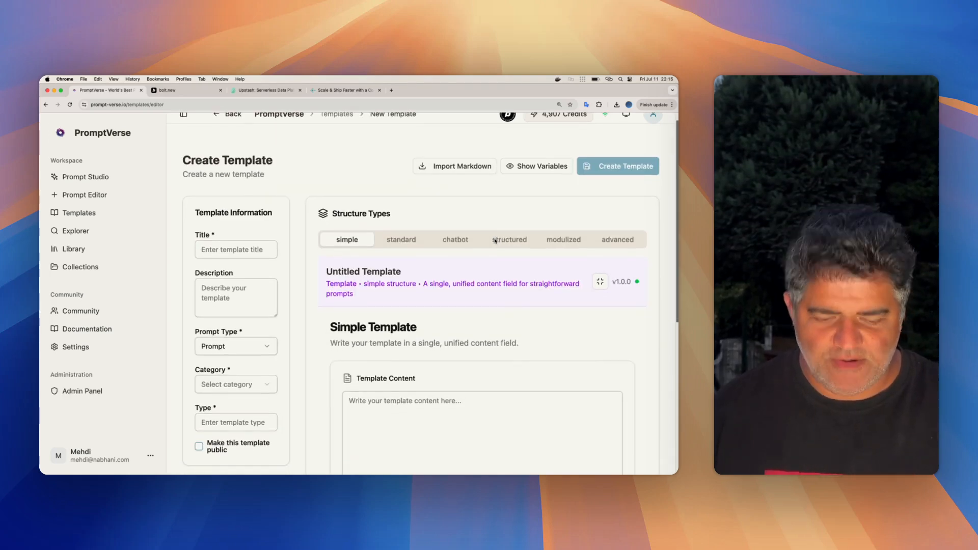
{"action": "key", "text": "super+minus"}
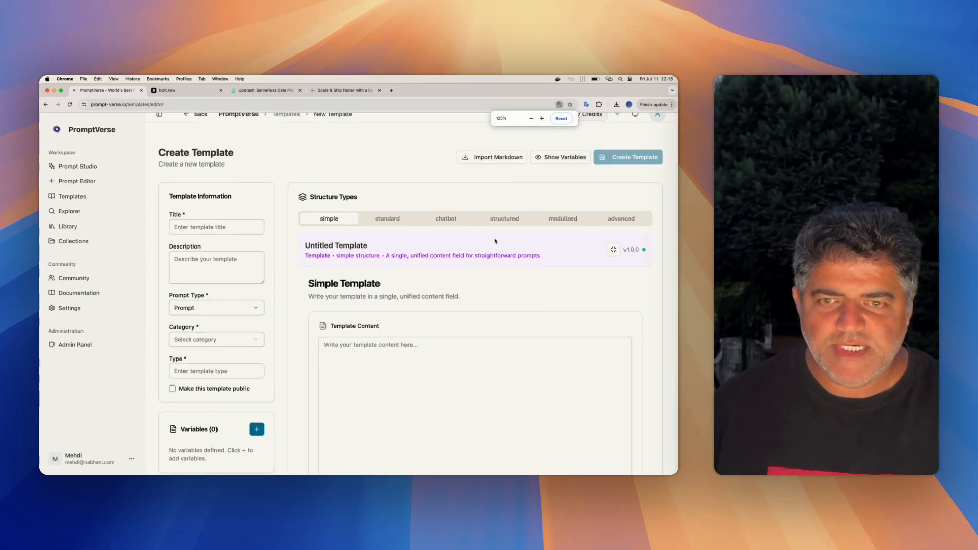
{"action": "scroll", "coordinate": [495, 242], "scroll_direction": "up", "scroll_amount": 1}
- View the template editor's modulized and advanced structure types
{"action": "left_click", "coordinate": [577, 233]}
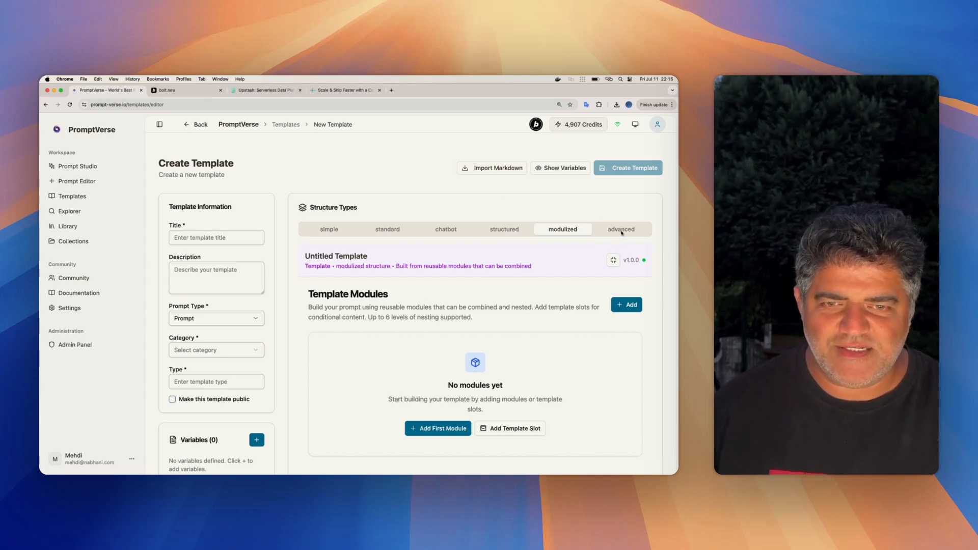
{"action": "left_click", "coordinate": [621, 230]}
{"action": "scroll", "coordinate": [566, 265], "scroll_direction": "down", "scroll_amount": 2}
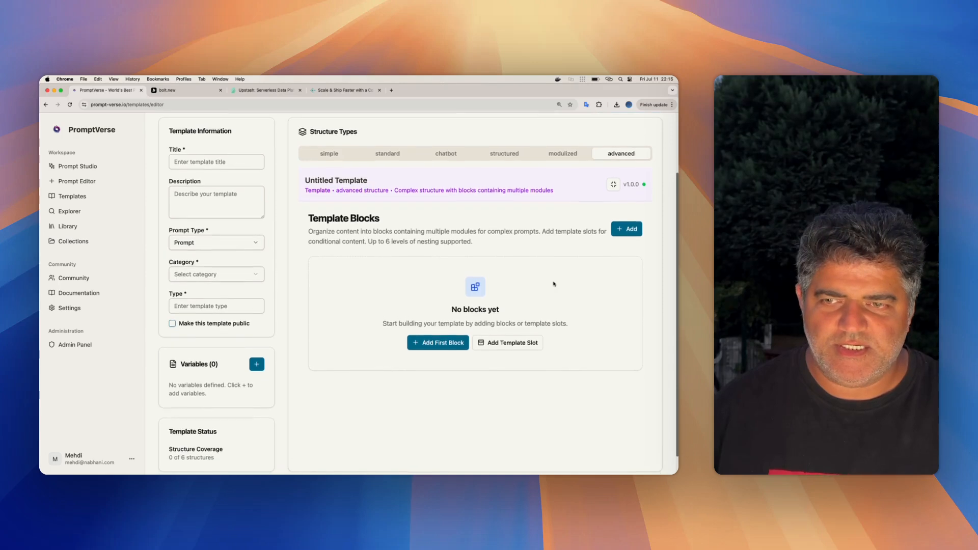
{"action": "scroll", "coordinate": [554, 284], "scroll_direction": "up", "scroll_amount": 2}
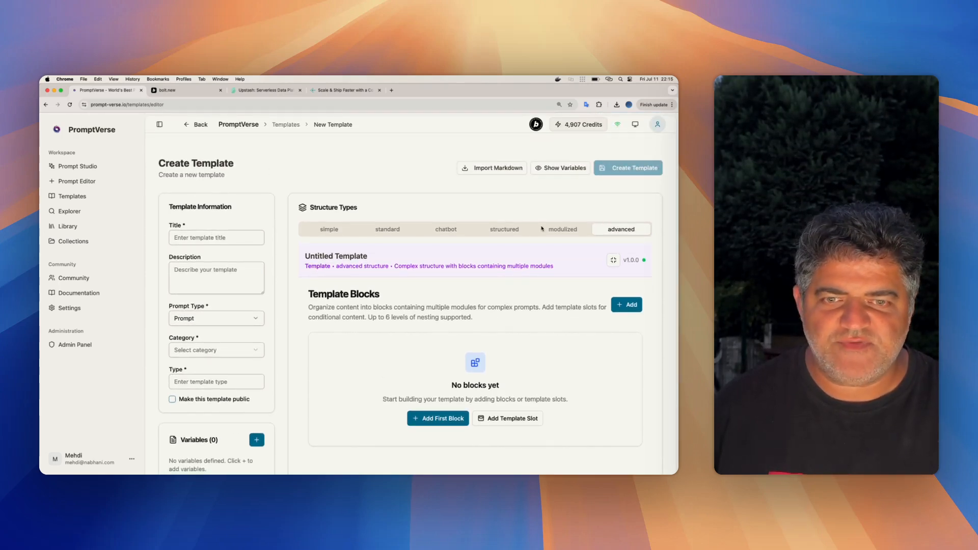
- Go through all structure types in order: simple, standard, chatbot, structured, modulized and advanced
{"action": "left_click", "coordinate": [331, 234]}
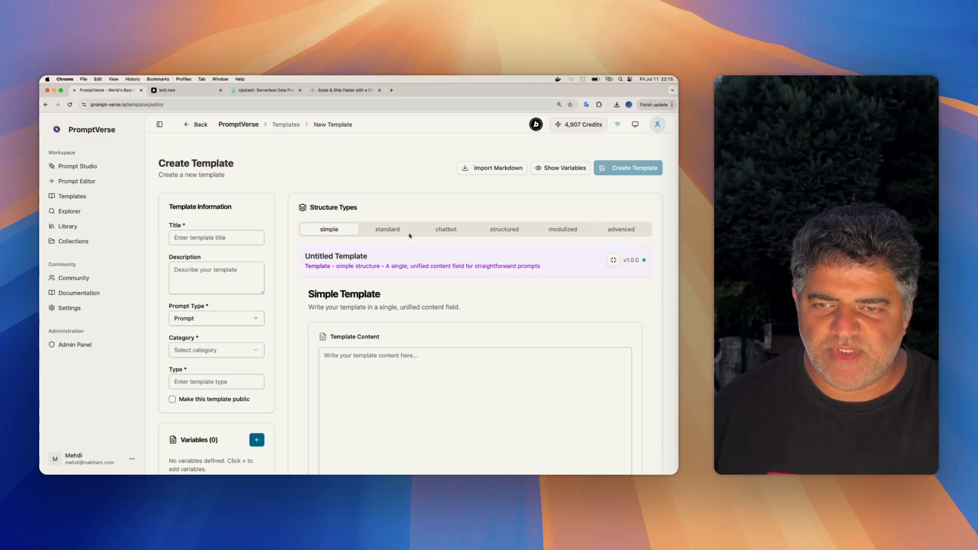
{"action": "left_click", "coordinate": [393, 233]}
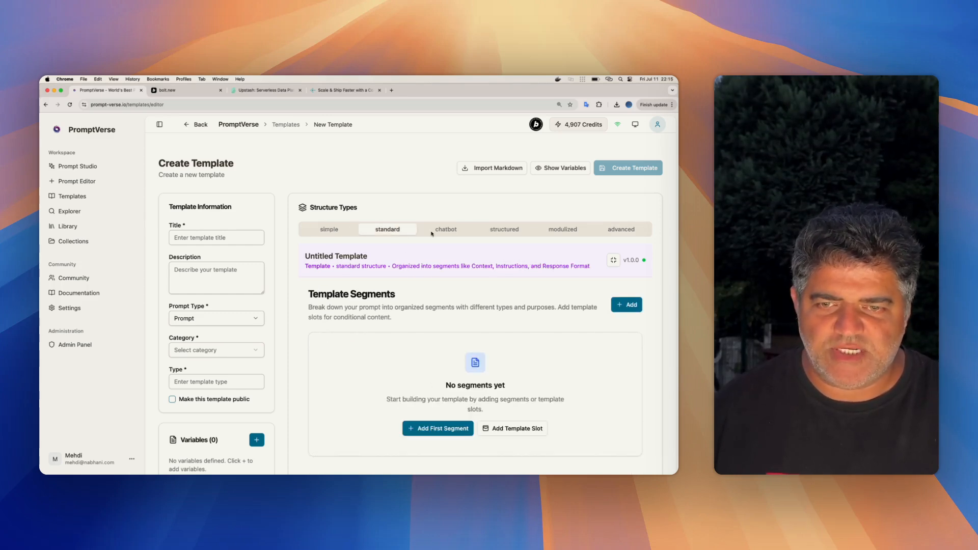
{"action": "left_click", "coordinate": [433, 233]}
{"action": "left_click", "coordinate": [525, 233]}
{"action": "left_click", "coordinate": [563, 230]}
{"action": "left_click", "coordinate": [617, 231]}
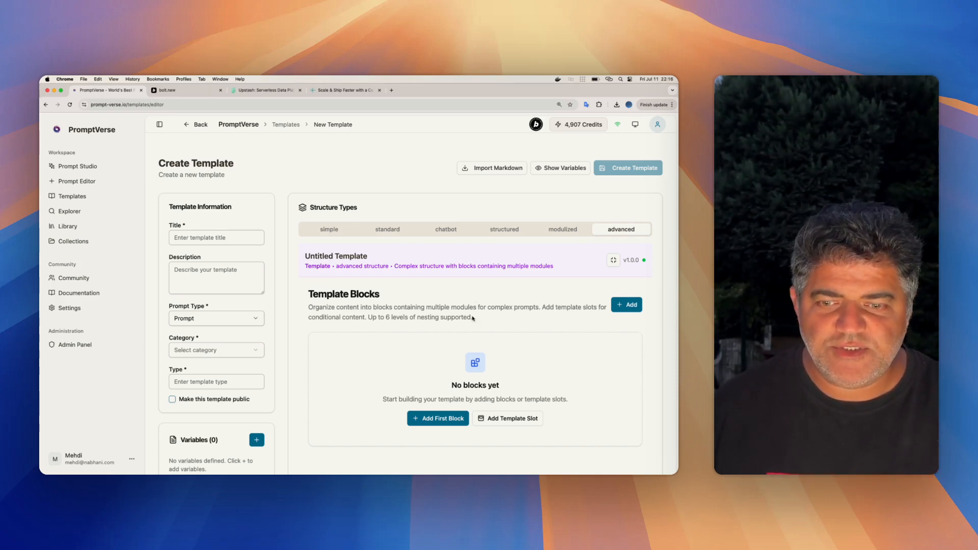
{"action": "scroll", "coordinate": [473, 318], "scroll_direction": "down", "scroll_amount": 2}
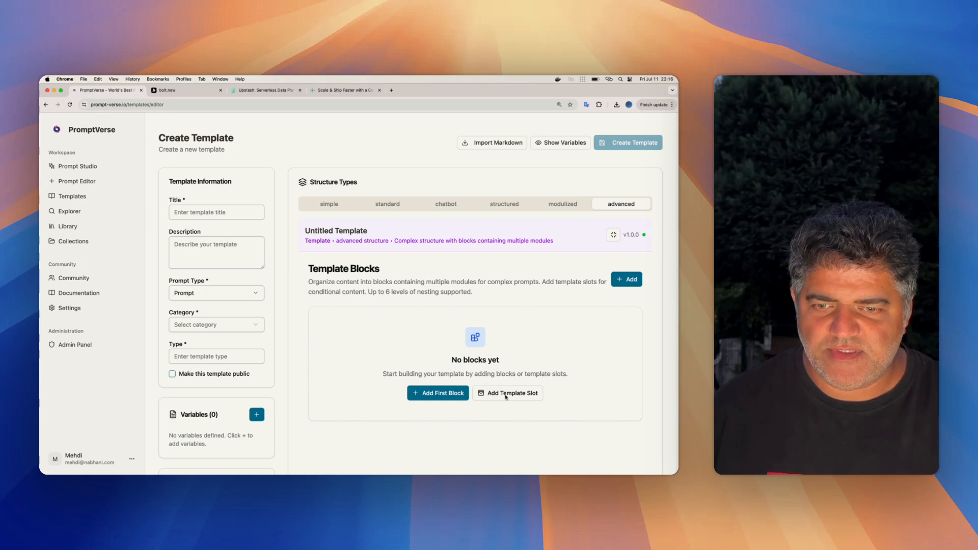
{"action": "scroll", "coordinate": [429, 320], "scroll_direction": "up", "scroll_amount": 2}
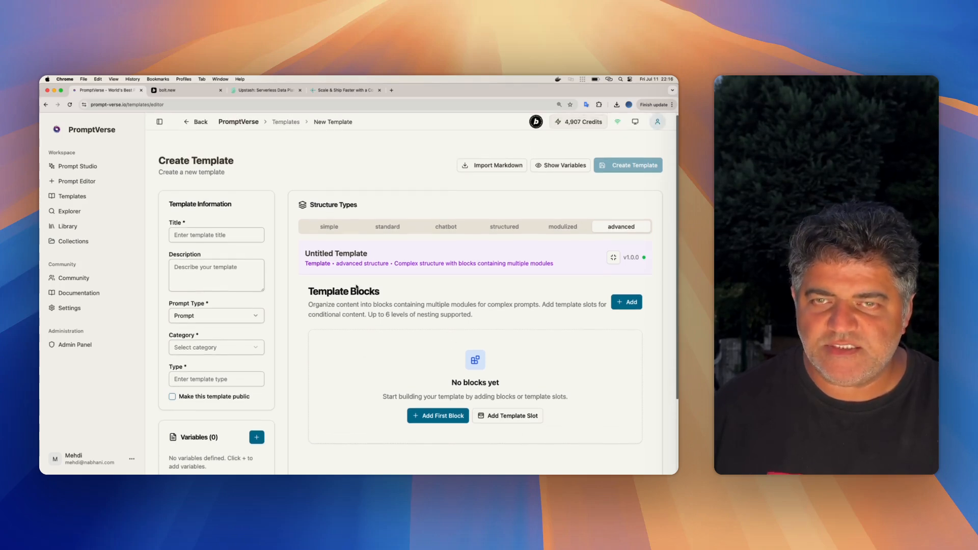
{"action": "scroll", "coordinate": [429, 320], "scroll_direction": "down", "scroll_amount": 2}
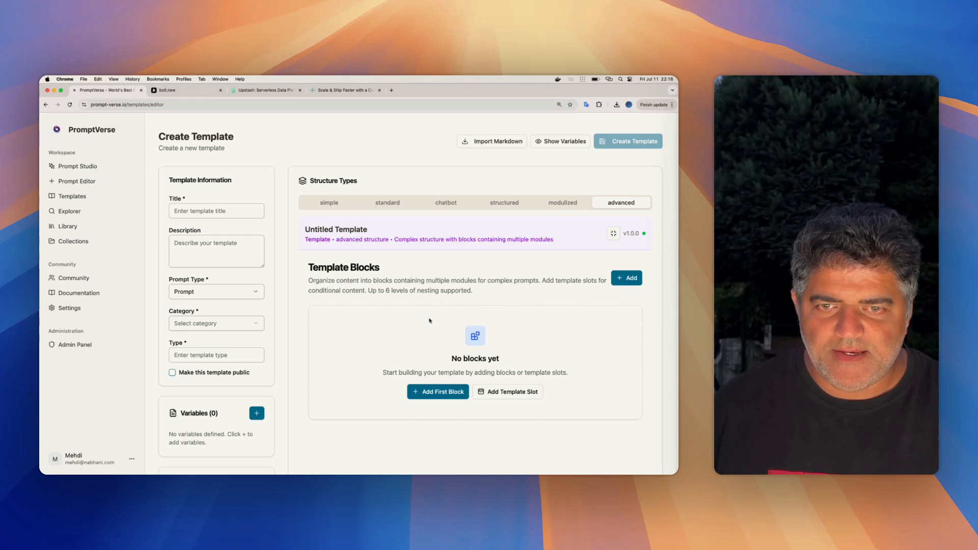
{"action": "scroll", "coordinate": [430, 320], "scroll_direction": "up", "scroll_amount": 2}
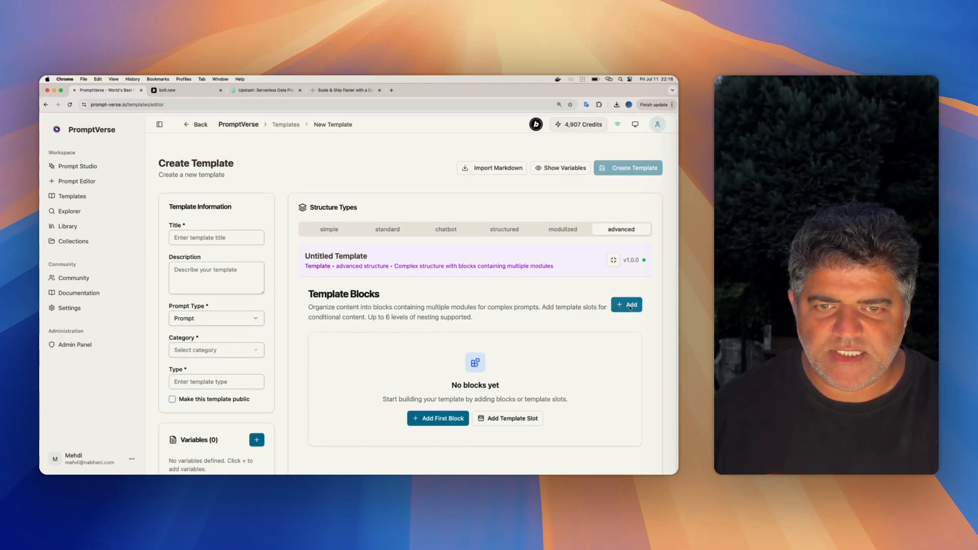
- Open the markdown import for the template and choose pasted content as its source instead of a file
{"action": "left_click", "coordinate": [489, 170]}
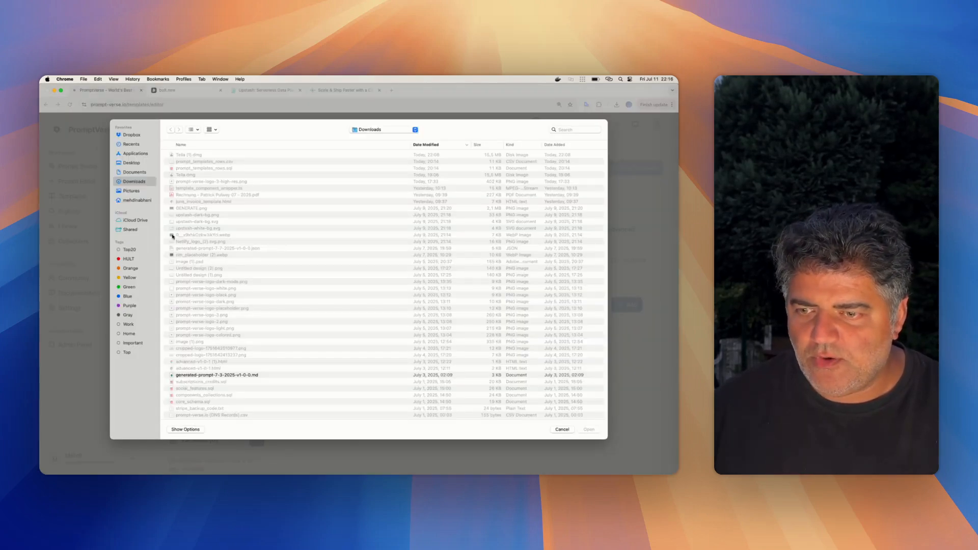
{"action": "key", "text": "Escape"}
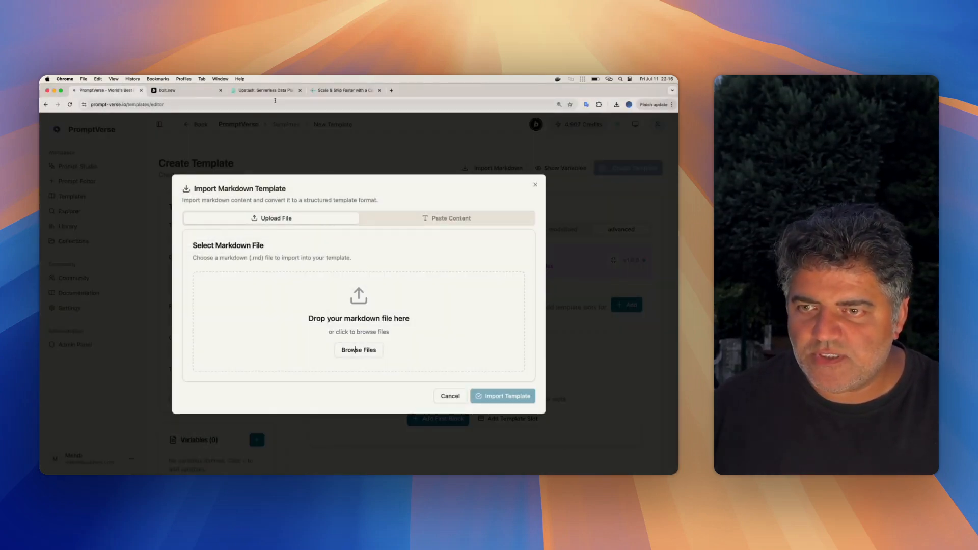
{"action": "left_click", "coordinate": [418, 224]}
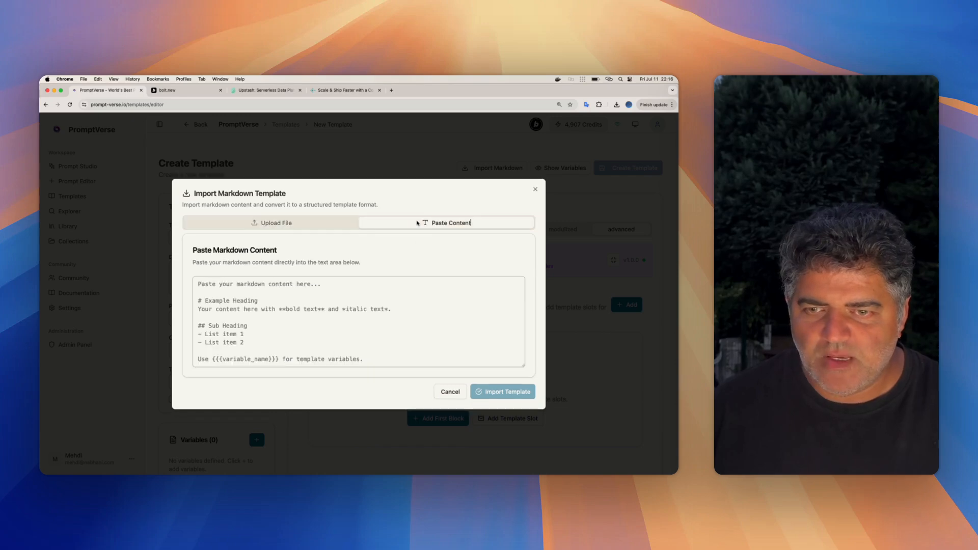
- Switch to VS Code and open 01_master_prompt.md from the Prompts project
{"action": "key", "text": "ctrl+Up"}
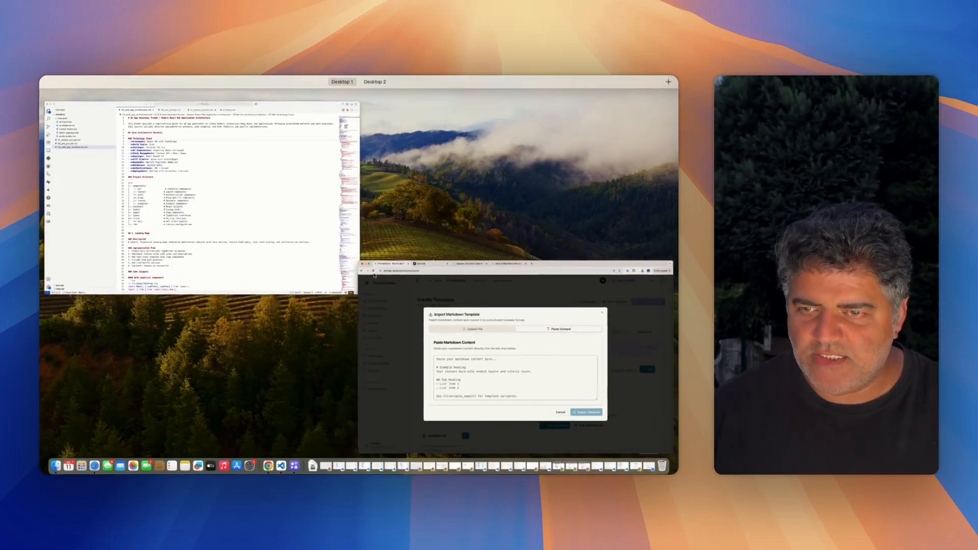
{"action": "left_click", "coordinate": [96, 164]}
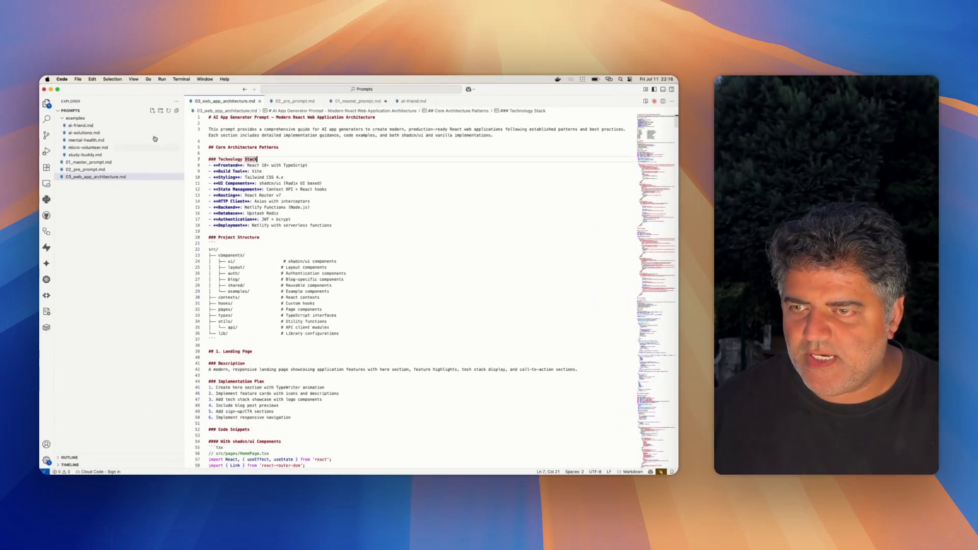
{"action": "left_click", "coordinate": [99, 162]}
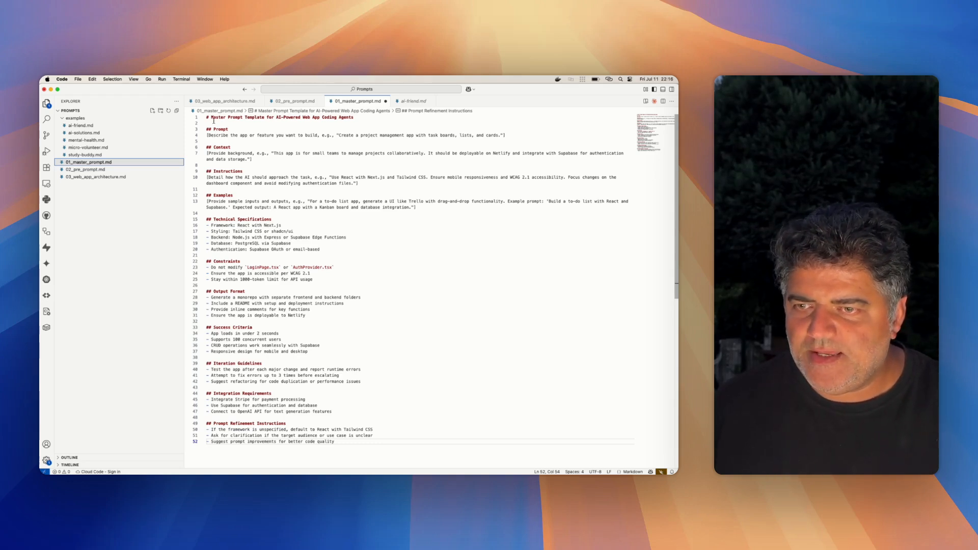
- Review the Prompt, Context, Instructions and Examples sections of the master prompt template
{"action": "double_click", "coordinate": [221, 128]}
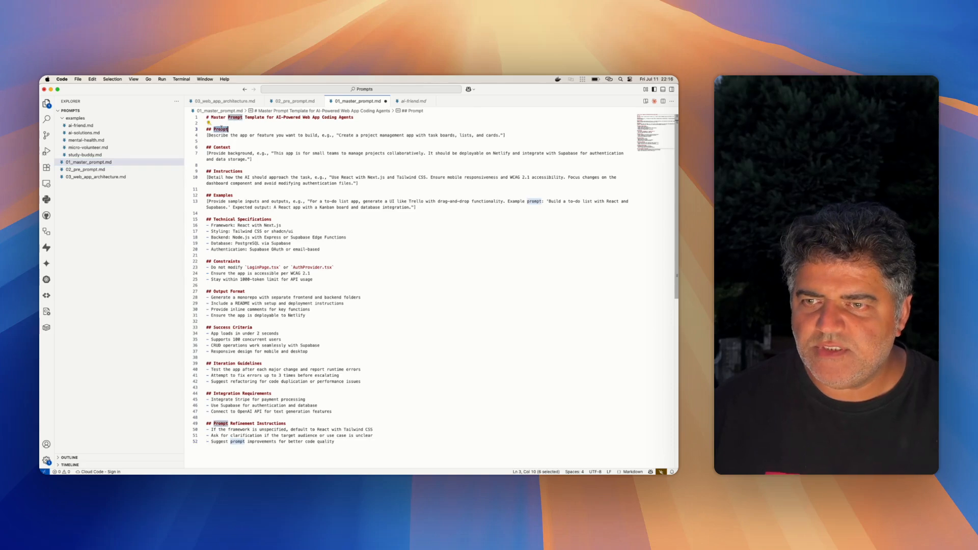
{"action": "double_click", "coordinate": [229, 147]}
{"action": "double_click", "coordinate": [229, 172]}
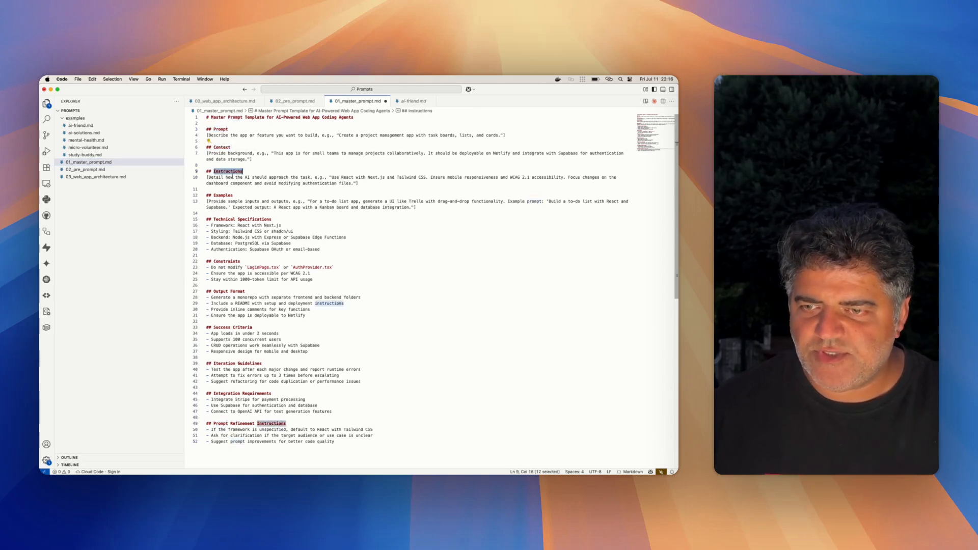
{"action": "double_click", "coordinate": [228, 195]}
{"action": "double_click", "coordinate": [228, 196]}
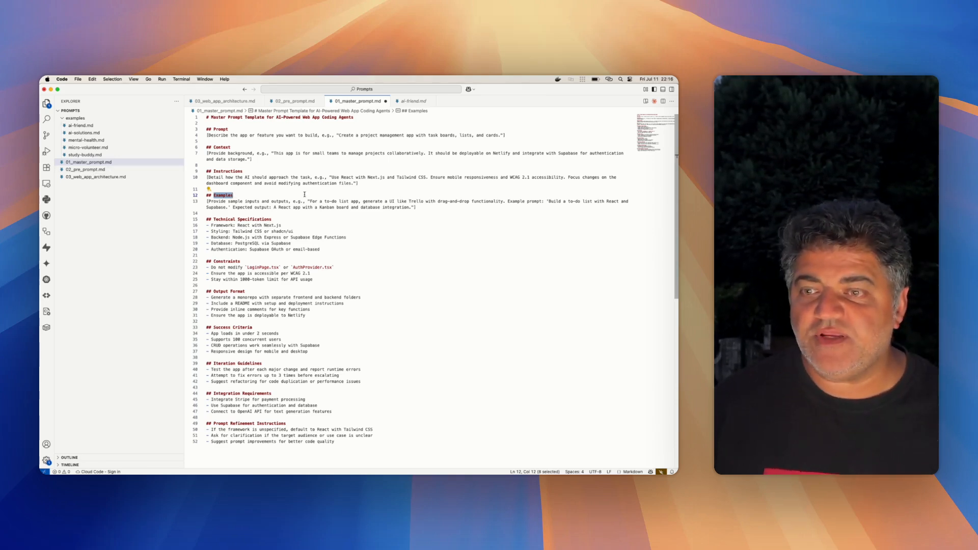
{"action": "left_click", "coordinate": [322, 201]}
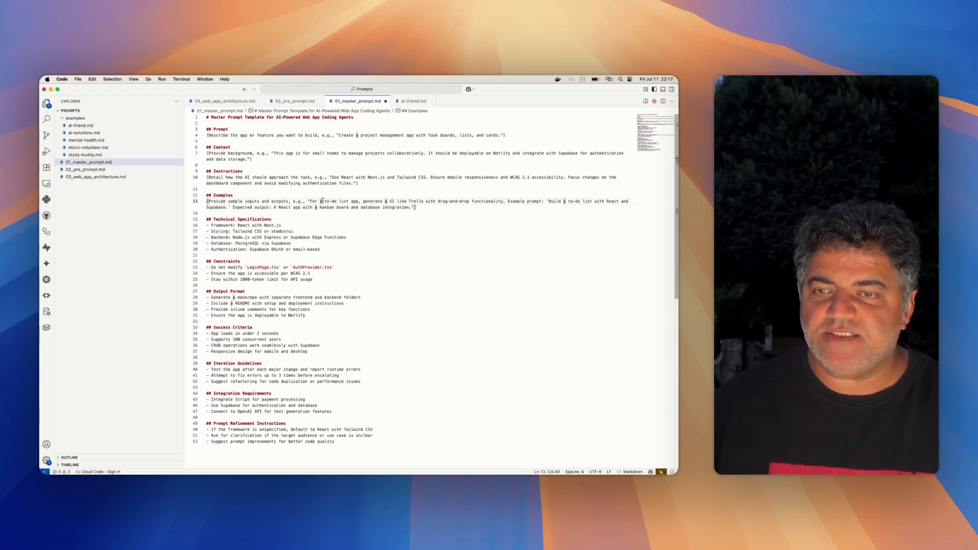
{"action": "double_click", "coordinate": [288, 195]}
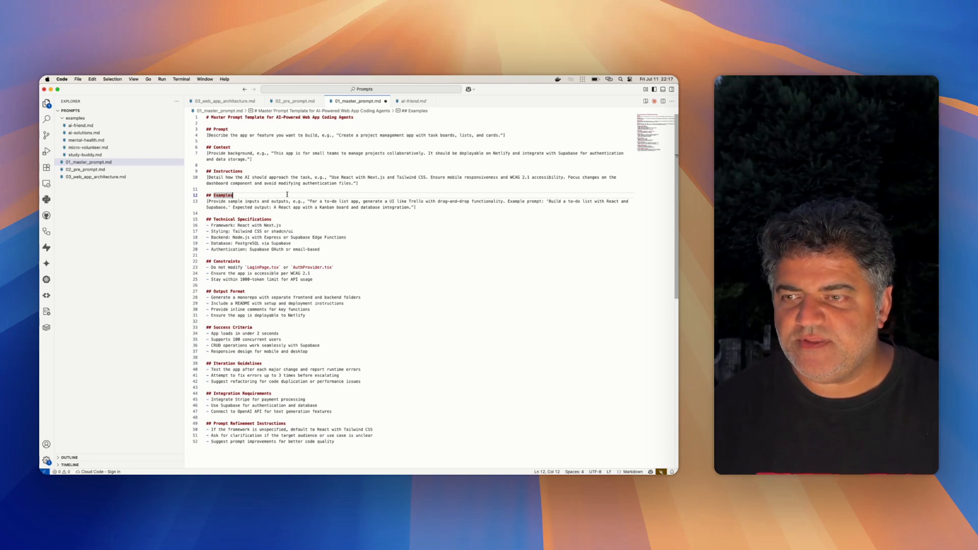
- Copy the entire contents of 03_web_app_architecture.md and paste them into the markdown import in PromptVerse
{"action": "left_click", "coordinate": [113, 178]}
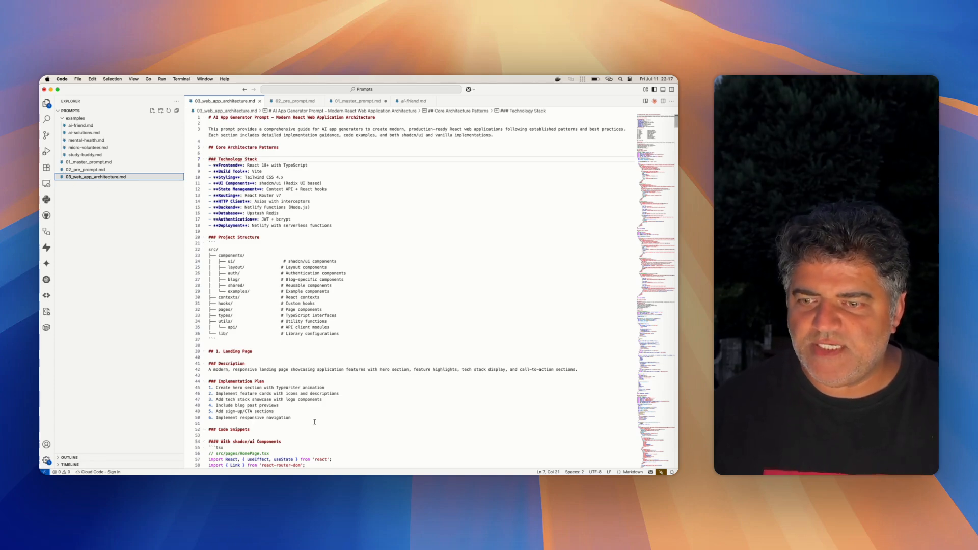
{"action": "scroll", "coordinate": [373, 334], "scroll_direction": "down", "scroll_amount": 20}
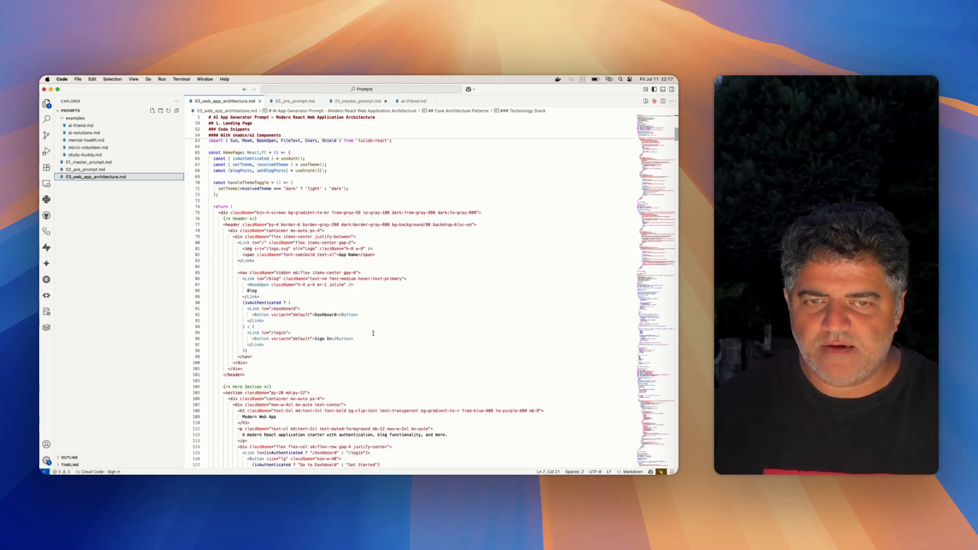
{"action": "scroll", "coordinate": [373, 334], "scroll_direction": "down", "scroll_amount": 20}
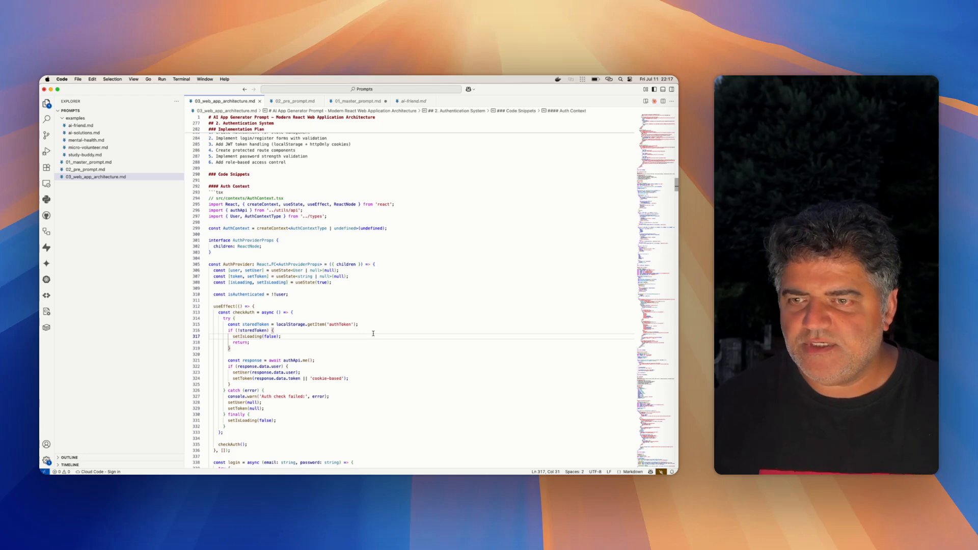
{"action": "scroll", "coordinate": [373, 334], "scroll_direction": "up", "scroll_amount": 20}
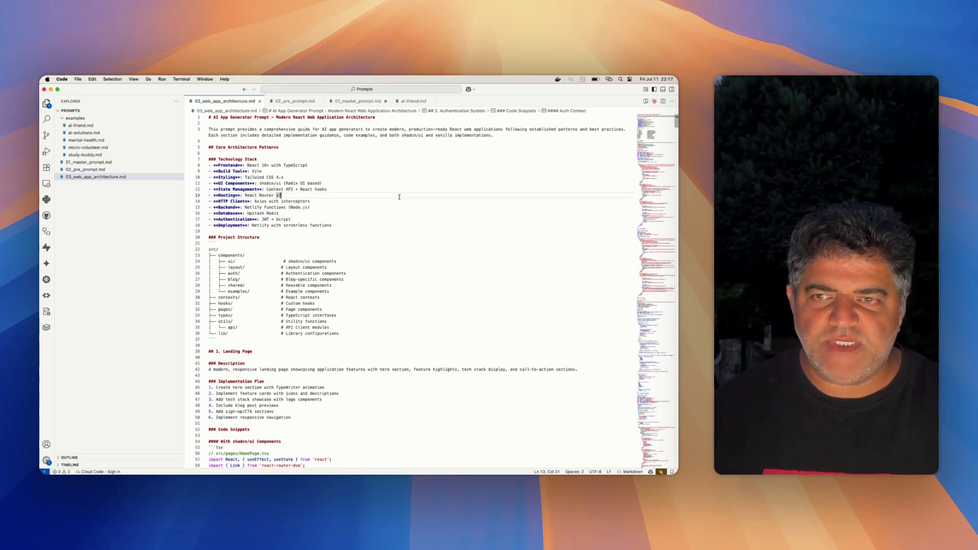
{"action": "key", "text": "super+a"}
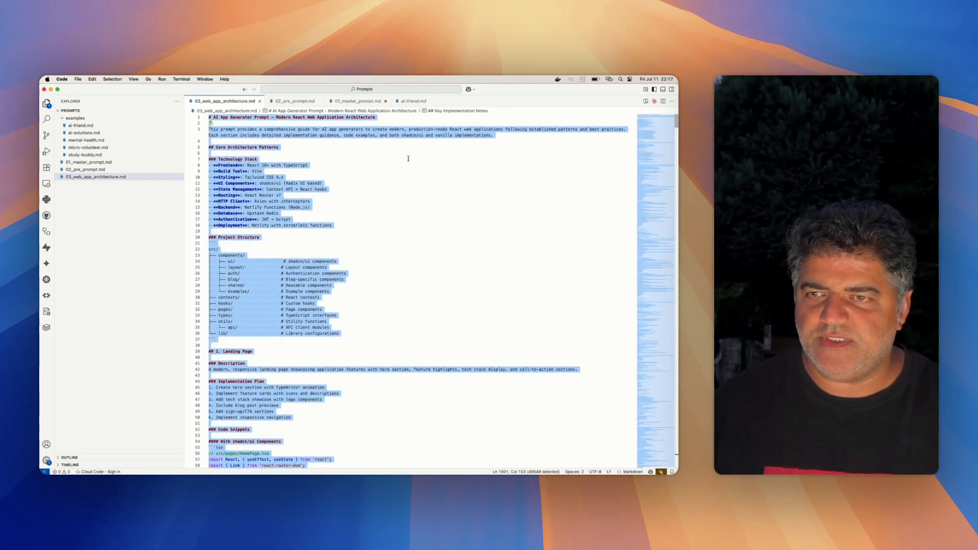
{"action": "key", "text": "super+Tab"}
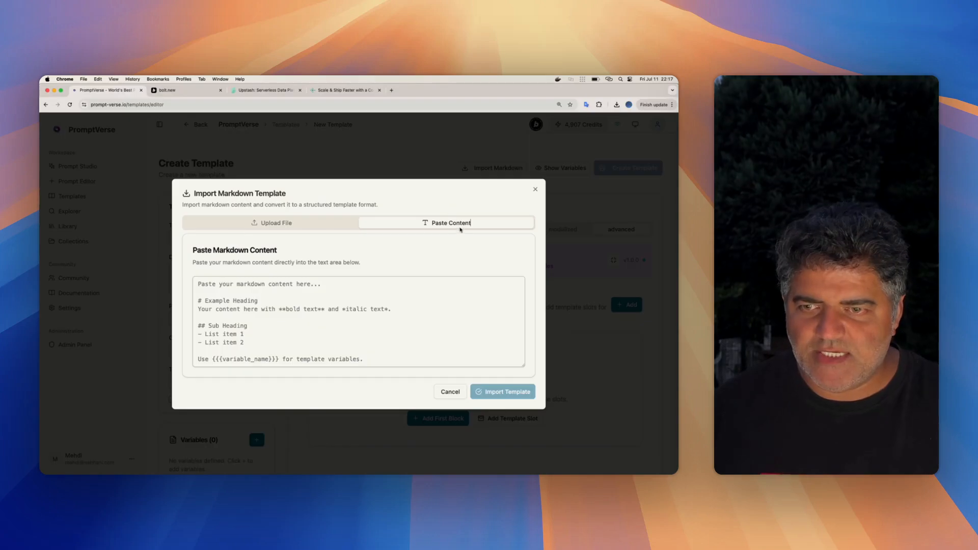
{"action": "left_click", "coordinate": [373, 358]}
{"action": "key", "text": "super+v"}
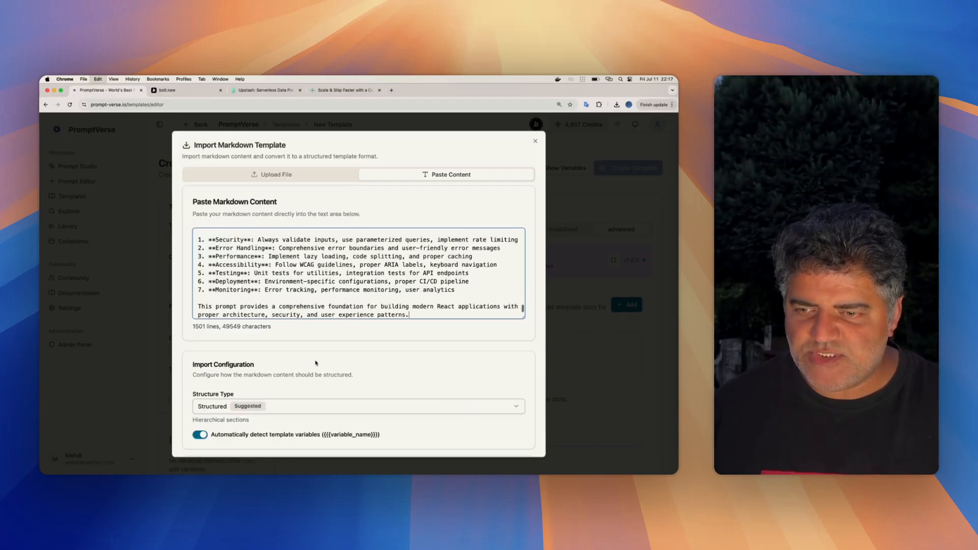
- Import the pasted markdown with the Advanced structure type and Create new block as the target
{"action": "left_click", "coordinate": [265, 406]}
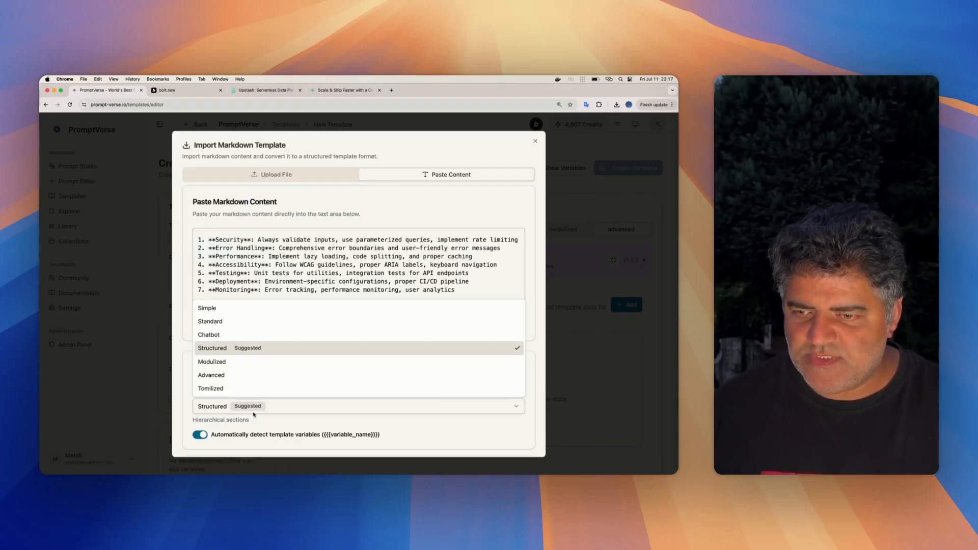
{"action": "left_click", "coordinate": [212, 375]}
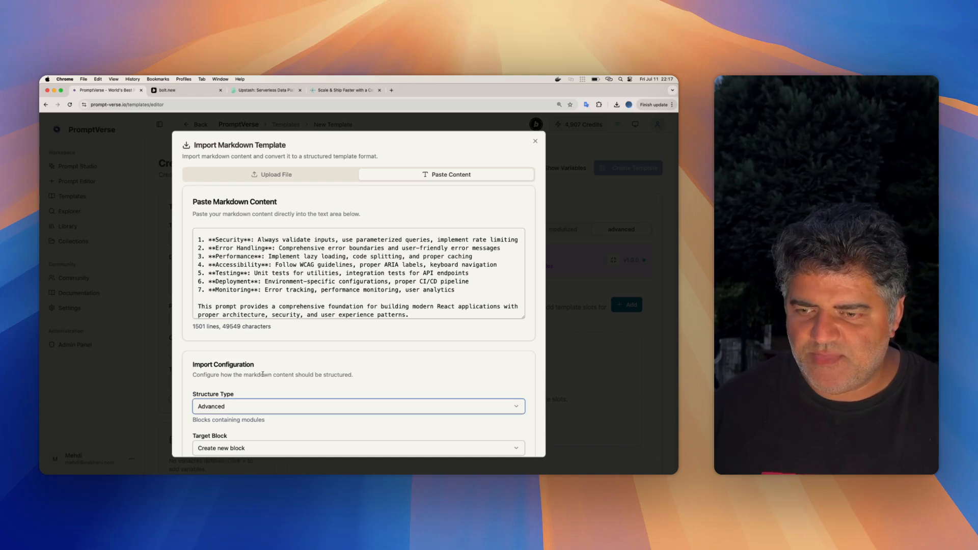
{"action": "scroll", "coordinate": [219, 316], "scroll_direction": "down", "scroll_amount": 5}
{"action": "left_click", "coordinate": [219, 300]}
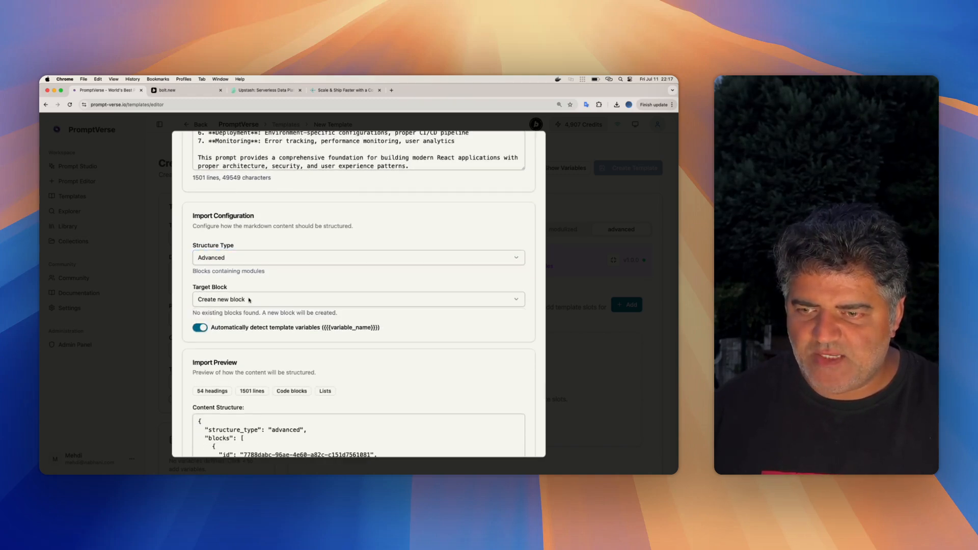
{"action": "scroll", "coordinate": [239, 300], "scroll_direction": "down", "scroll_amount": 2}
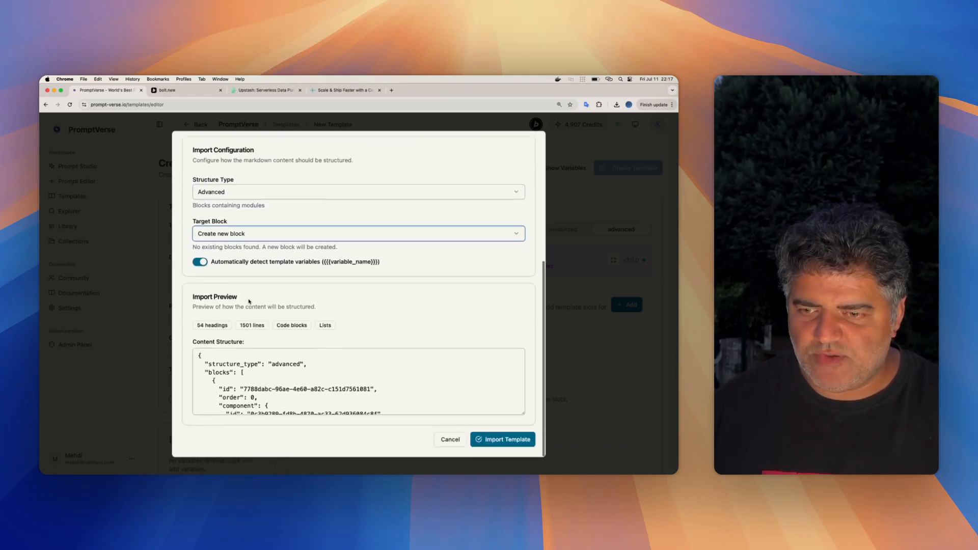
{"action": "left_click", "coordinate": [507, 440]}
{"action": "scroll", "coordinate": [426, 259], "scroll_direction": "down", "scroll_amount": 3}
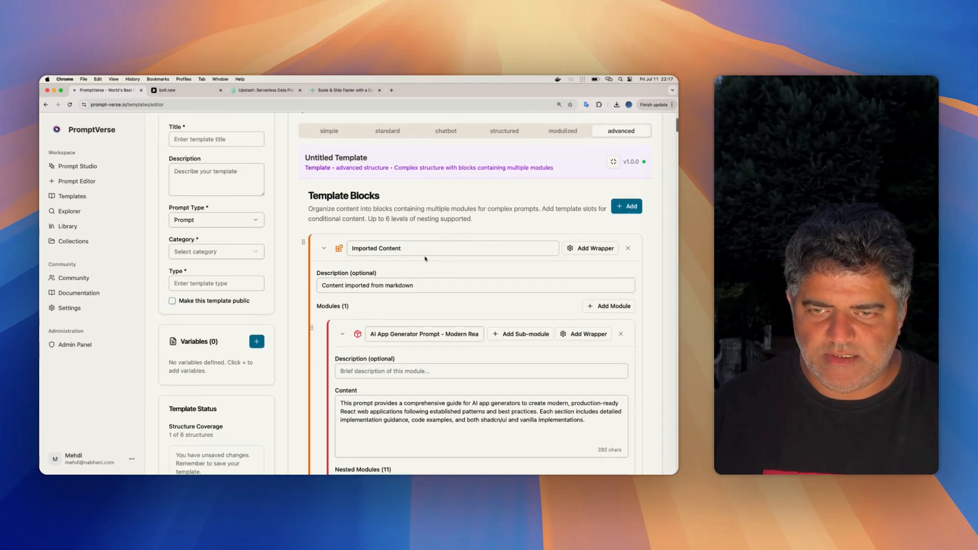
- Review the nested modules and their content in the block imported from the web app architecture markdown
{"action": "scroll", "coordinate": [443, 244], "scroll_direction": "down", "scroll_amount": 15}
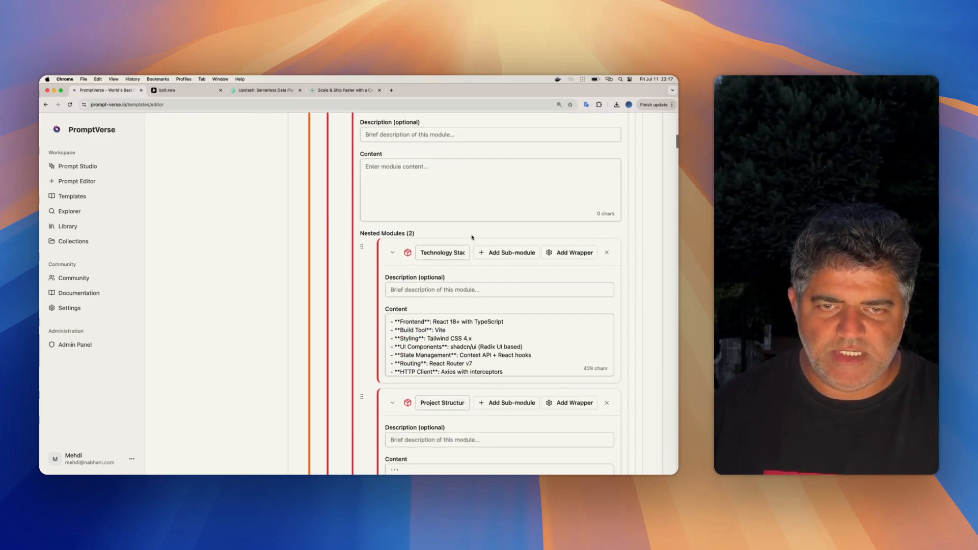
{"action": "scroll", "coordinate": [473, 236], "scroll_direction": "down", "scroll_amount": 15}
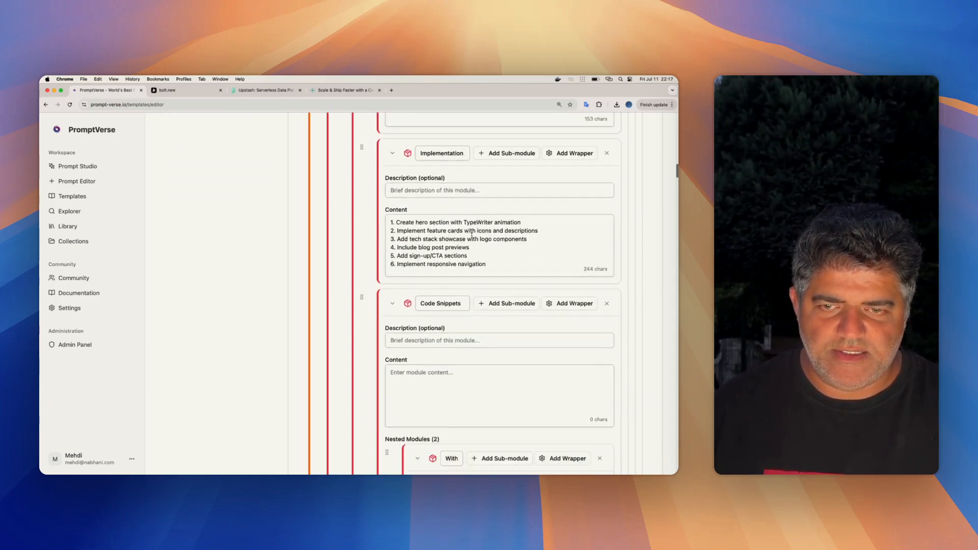
{"action": "scroll", "coordinate": [473, 237], "scroll_direction": "down", "scroll_amount": 15}
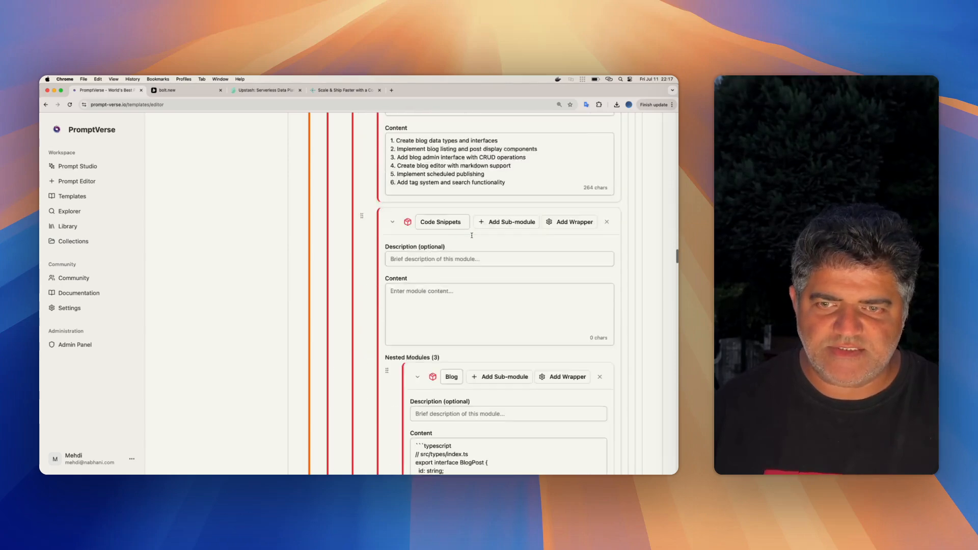
{"action": "scroll", "coordinate": [471, 235], "scroll_direction": "up", "scroll_amount": 20}
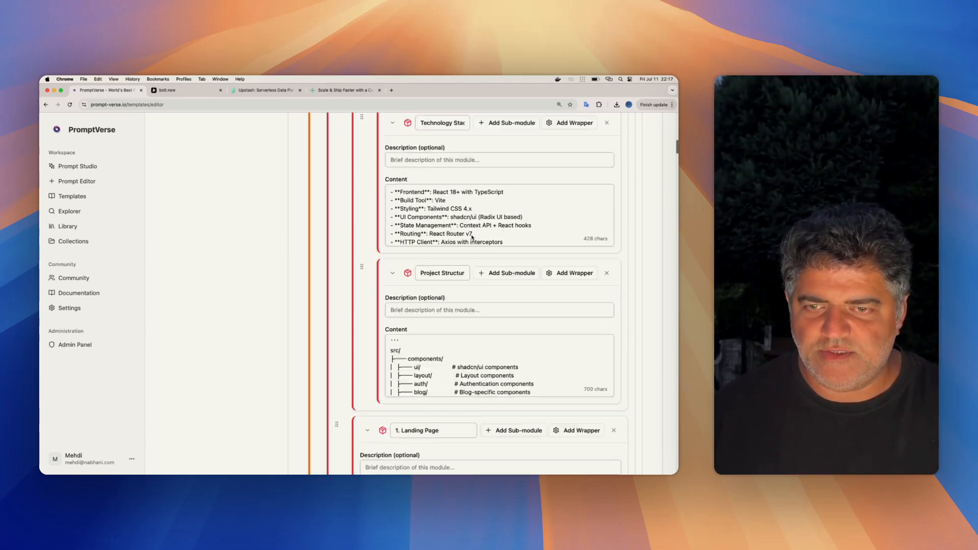
{"action": "scroll", "coordinate": [472, 235], "scroll_direction": "up", "scroll_amount": 6}
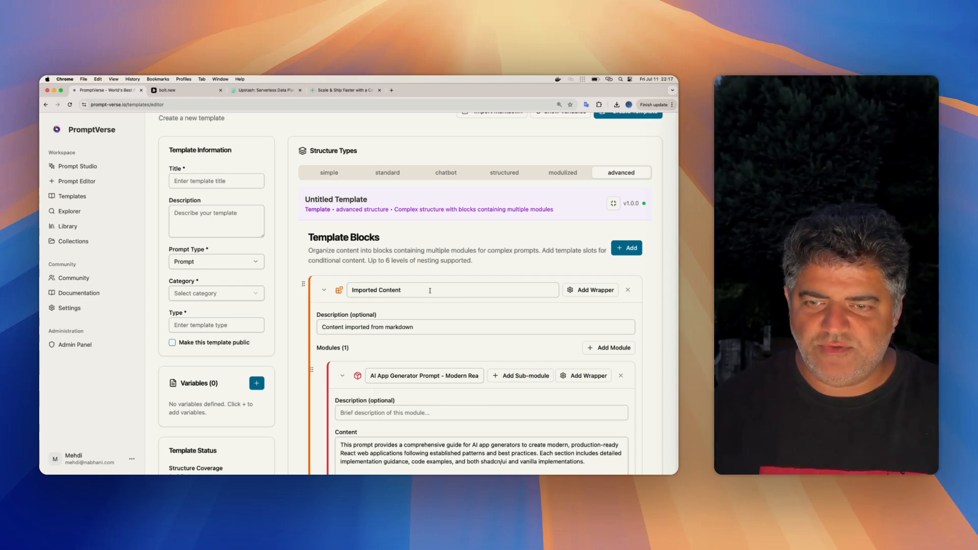
- Rename the Imported Content block to Web Application Architecture, copying that phrase from the main heading of 03_web_app_architecture.md in VS Code
{"action": "double_click", "coordinate": [430, 290]}
{"action": "key", "text": "super+a"}
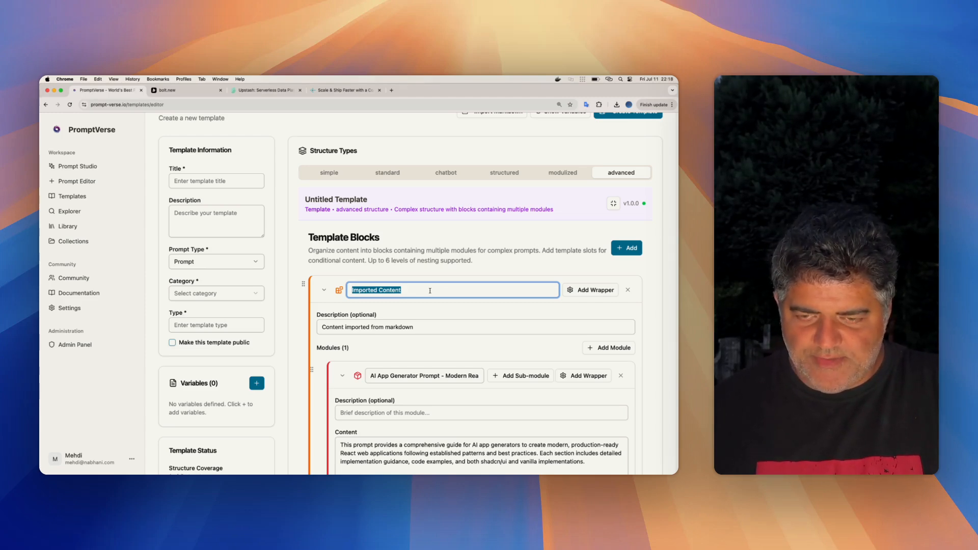
{"action": "key", "text": "super+Tab"}
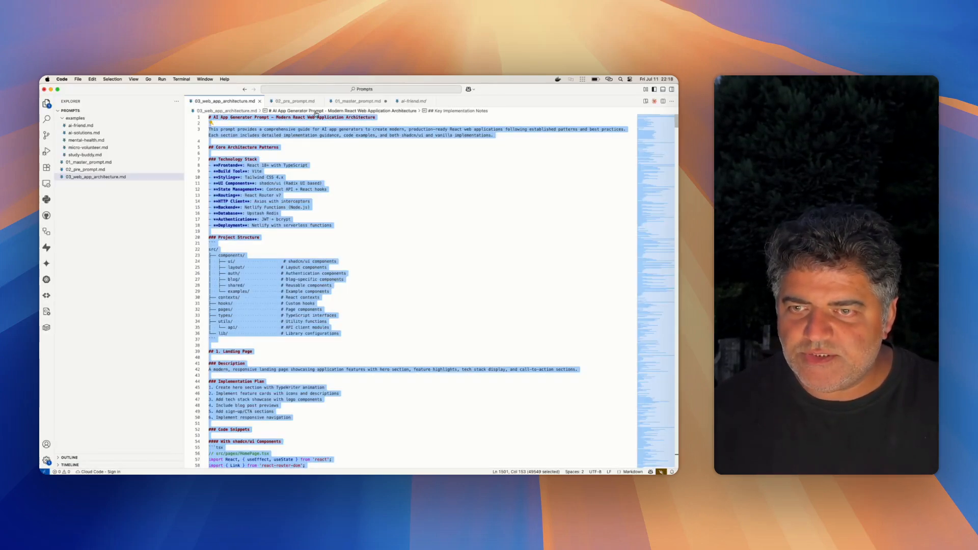
{"action": "left_click", "coordinate": [296, 118]}
{"action": "left_click_drag", "start_coordinate": [307, 117], "coordinate": [377, 117]}
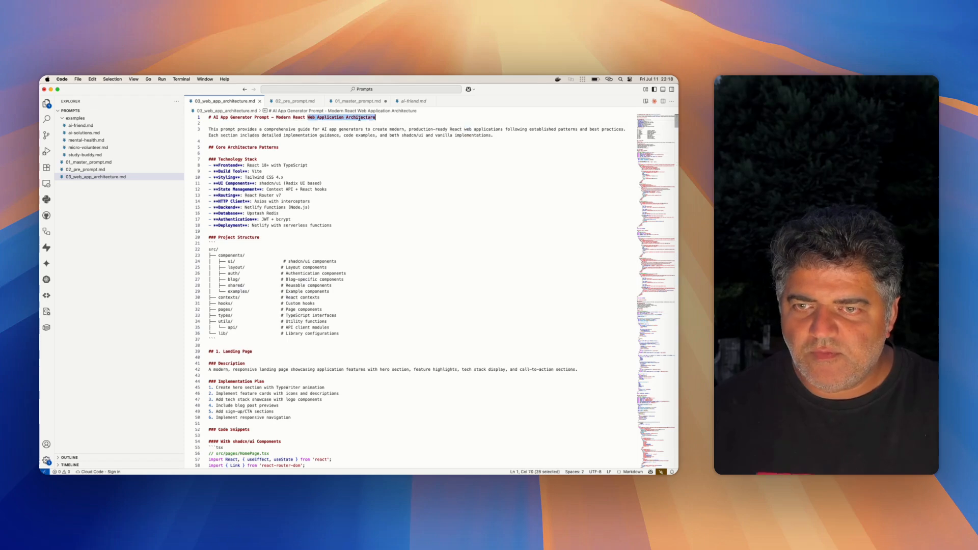
{"action": "key", "text": "super+c"}
{"action": "key", "text": "super+Tab"}
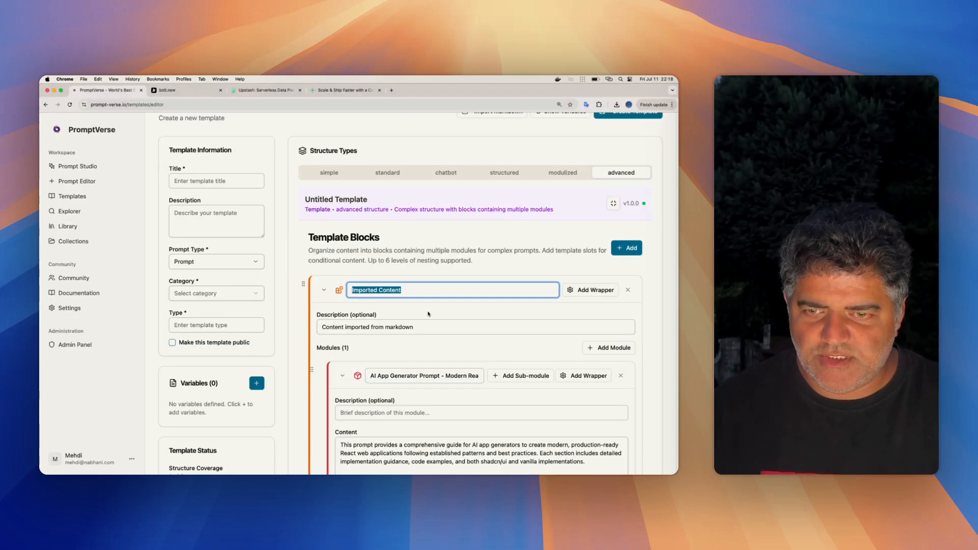
{"action": "key", "text": "super+v"}
- Try to create the template, and enter New Web App Template #1 as its title
{"action": "scroll", "coordinate": [535, 255], "scroll_direction": "up", "scroll_amount": 3}
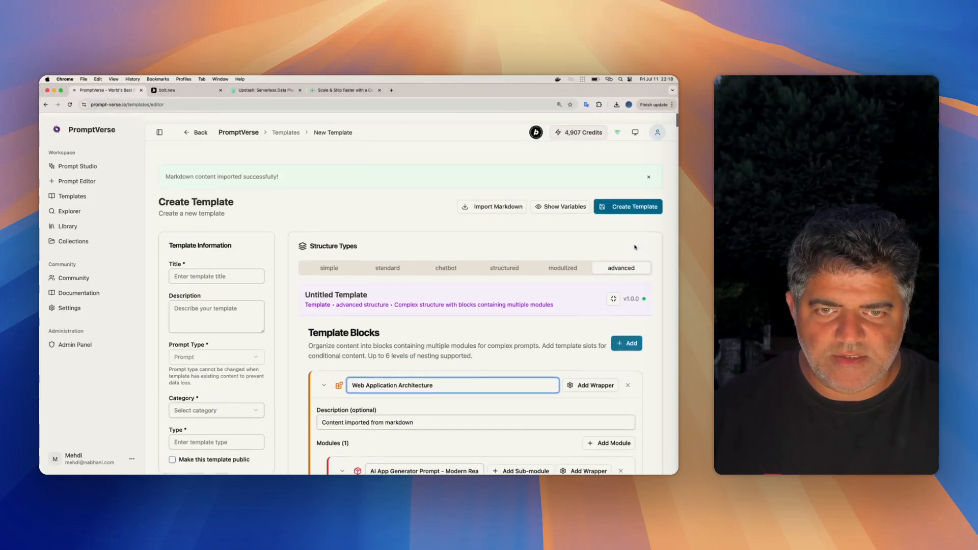
{"action": "left_click", "coordinate": [616, 199]}
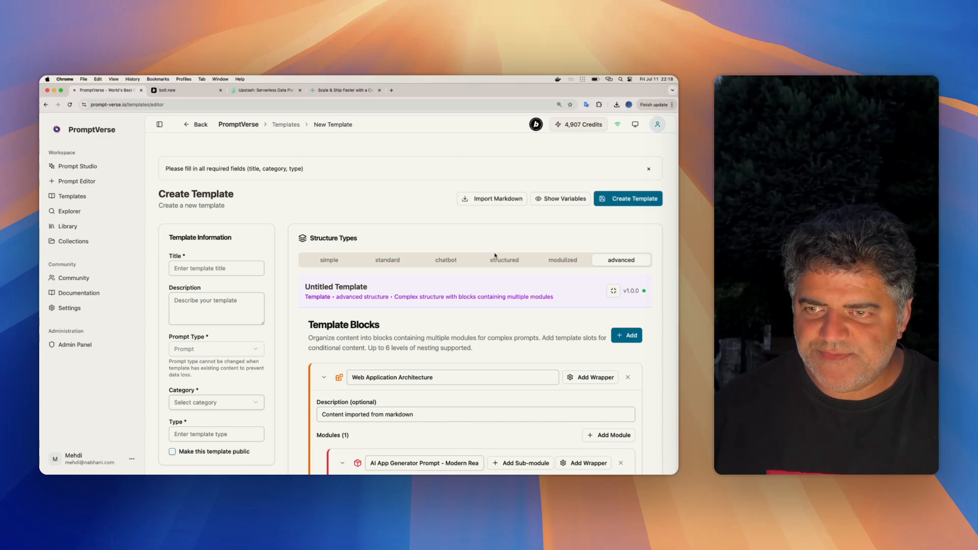
{"action": "left_click", "coordinate": [223, 268]}
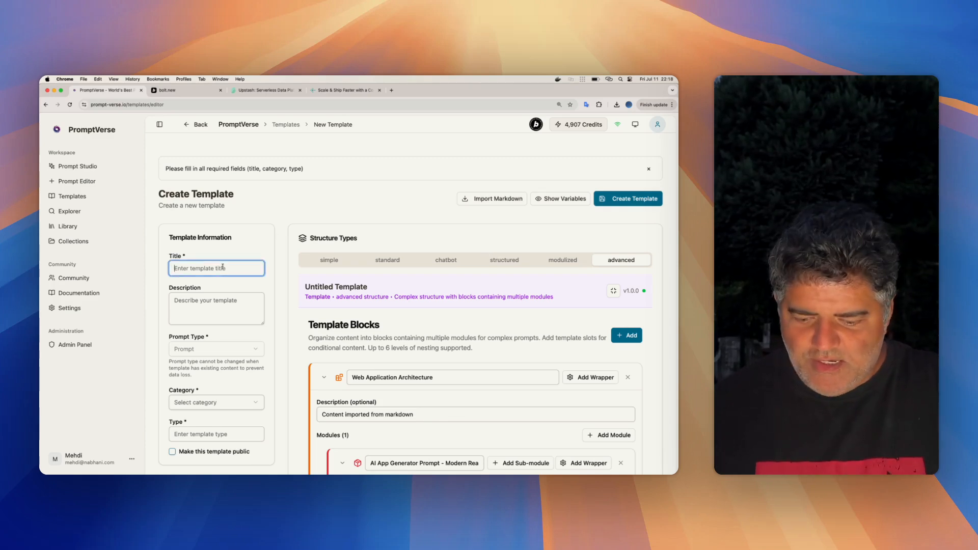
{"action": "type", "text": "We"}
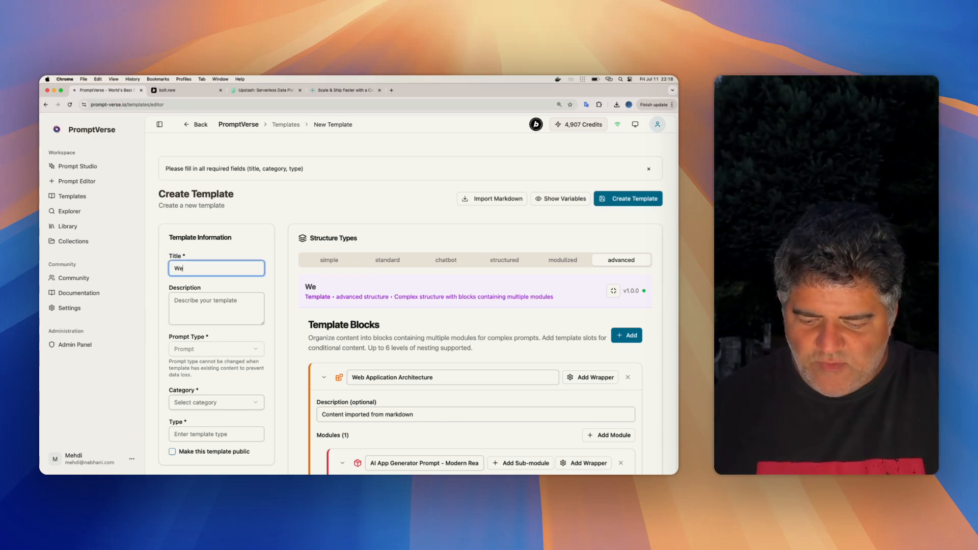
{"action": "type", "text": "b App Template"}
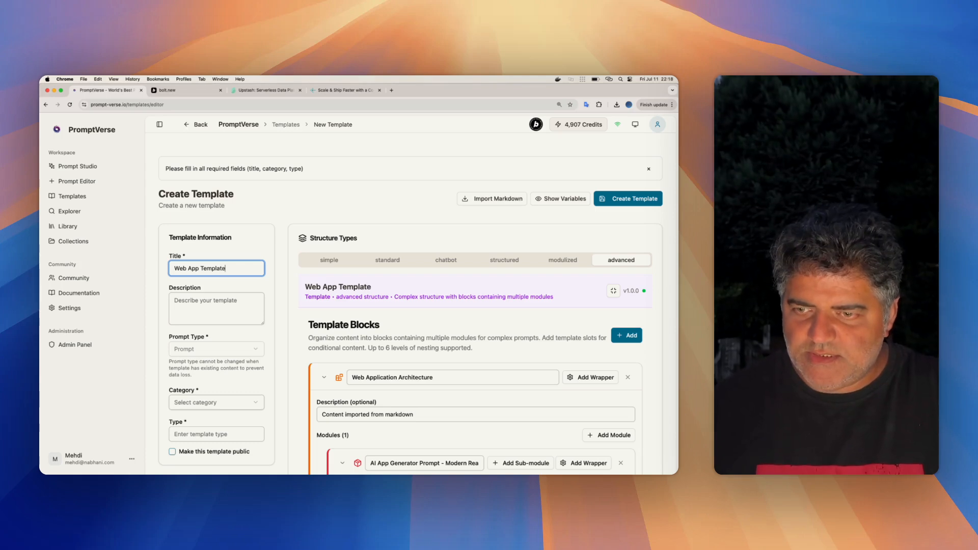
{"action": "key", "text": "super+Left"}
{"action": "type", "text": "New"}
{"action": "key", "text": "super+Right"}
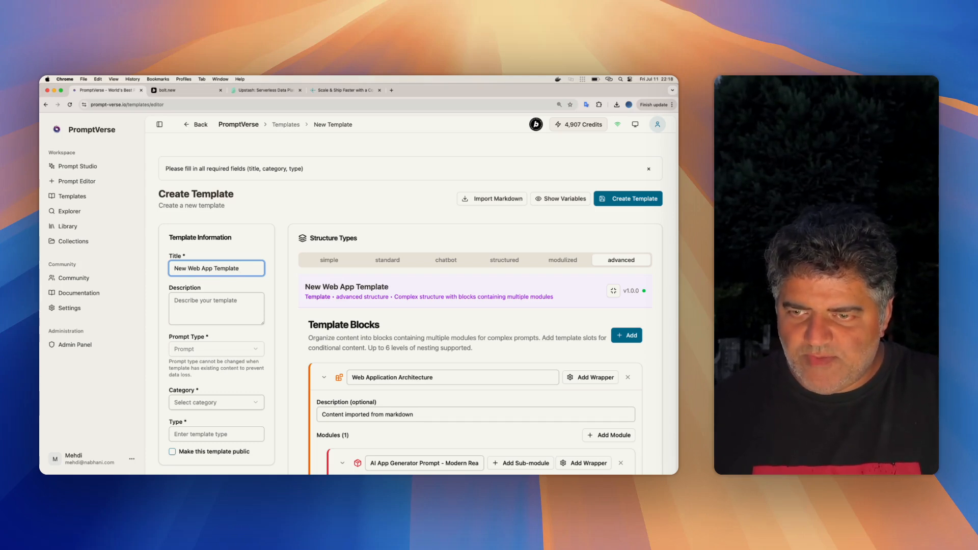
{"action": "type", "text": "#1"}
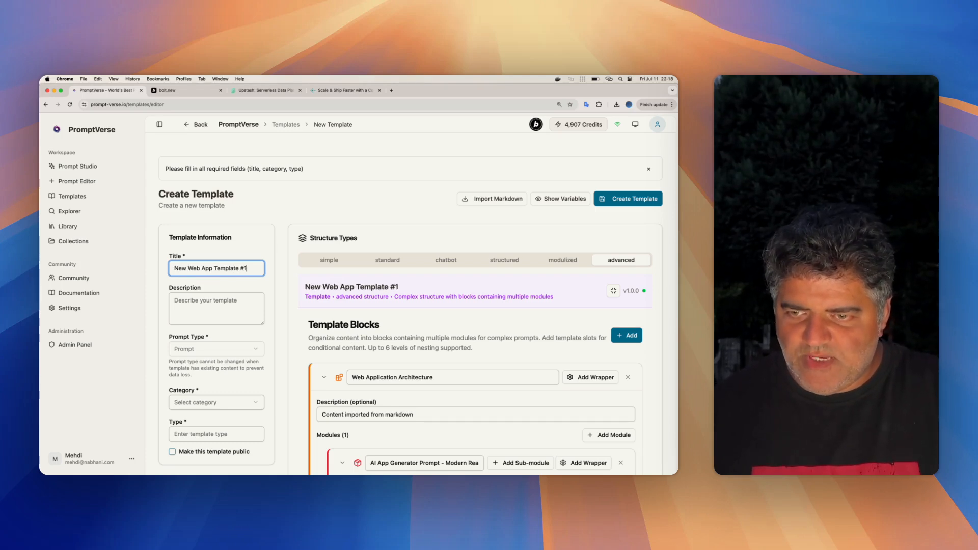
- Set the template's category to Web Development and its type to vibe coding
{"action": "scroll", "coordinate": [207, 352], "scroll_direction": "down", "scroll_amount": 2}
{"action": "left_click", "coordinate": [209, 355]}
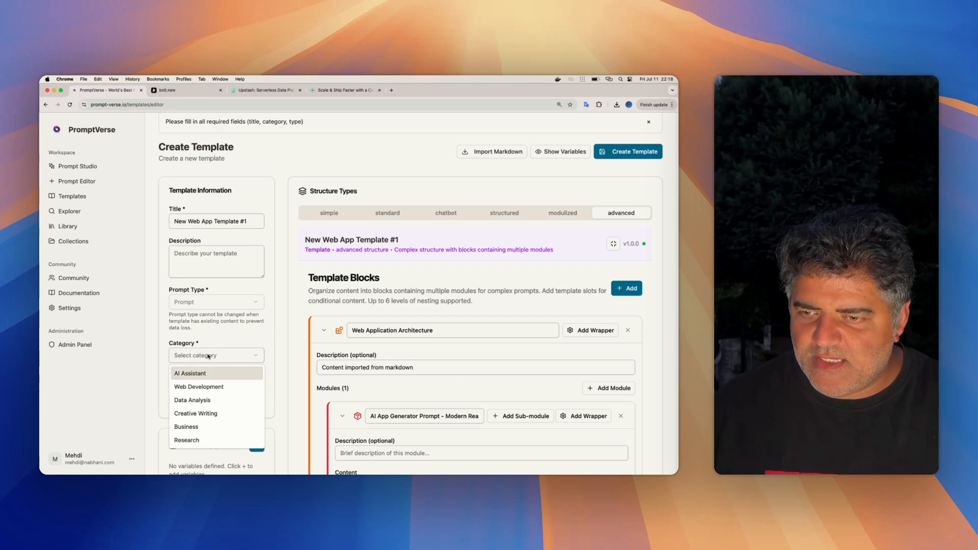
{"action": "left_click", "coordinate": [209, 388]}
{"action": "left_click", "coordinate": [209, 387]}
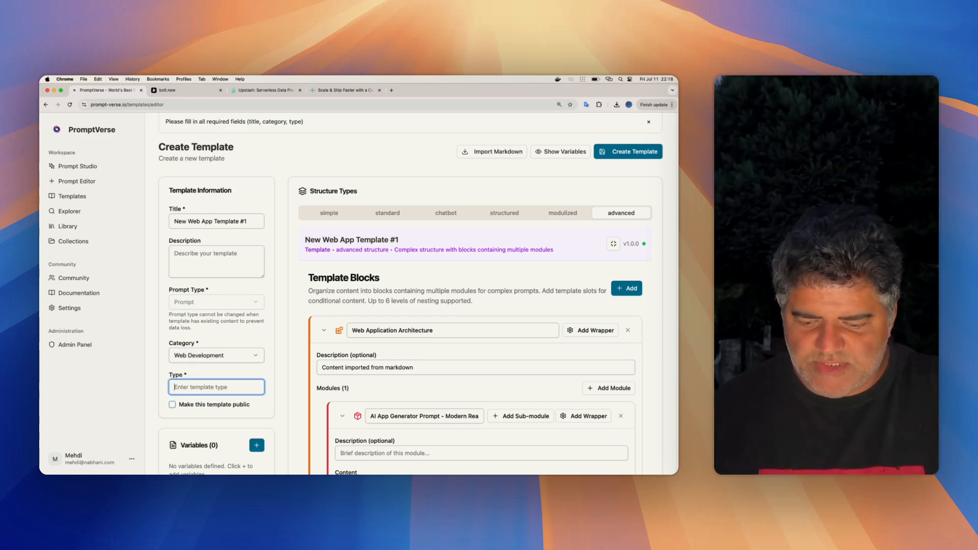
{"action": "type", "text": "web app"}
{"action": "key", "text": "super+a"}
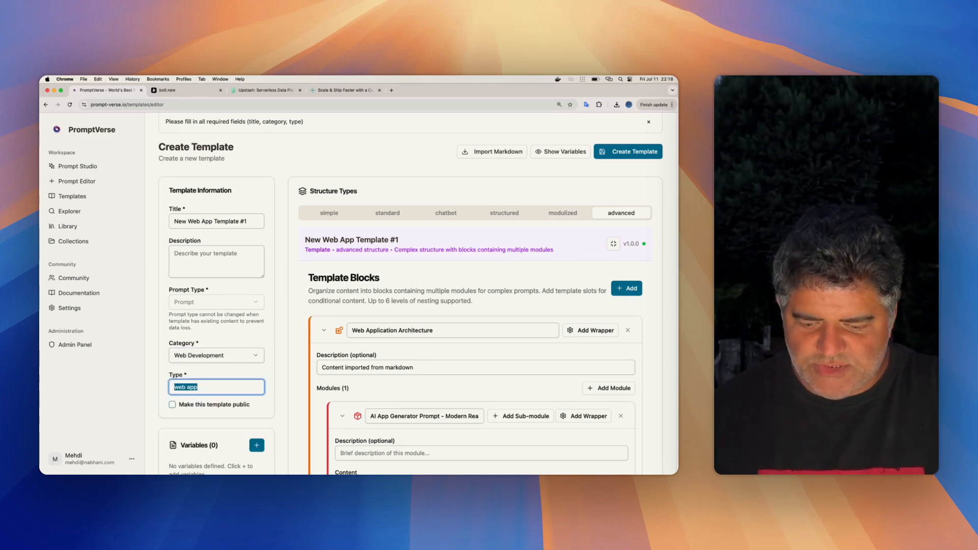
{"action": "type", "text": "code"}
{"action": "key", "text": "super+a"}
{"action": "type", "text": "vibe coding"}
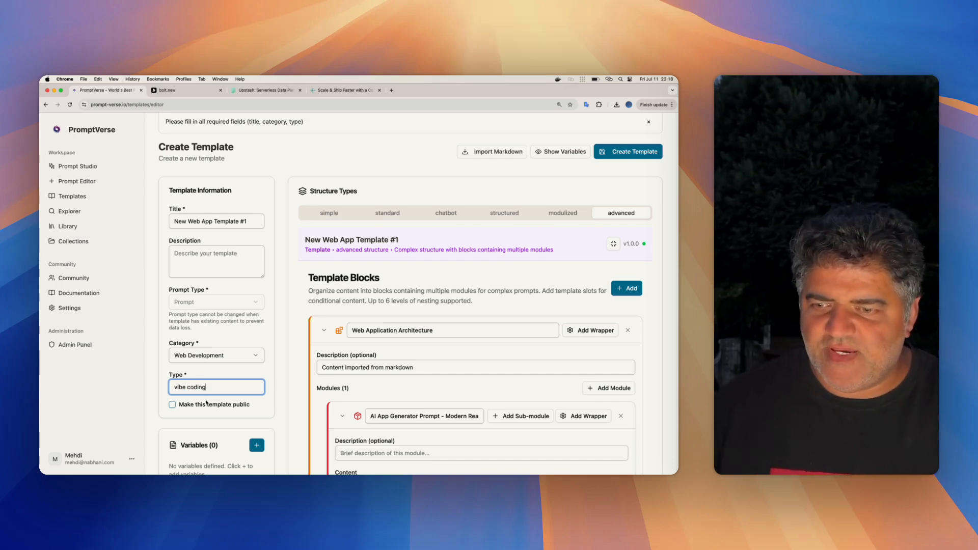
- Mark the template as public and create it
{"action": "left_click", "coordinate": [200, 406]}
{"action": "scroll", "coordinate": [567, 220], "scroll_direction": "up", "scroll_amount": 2}
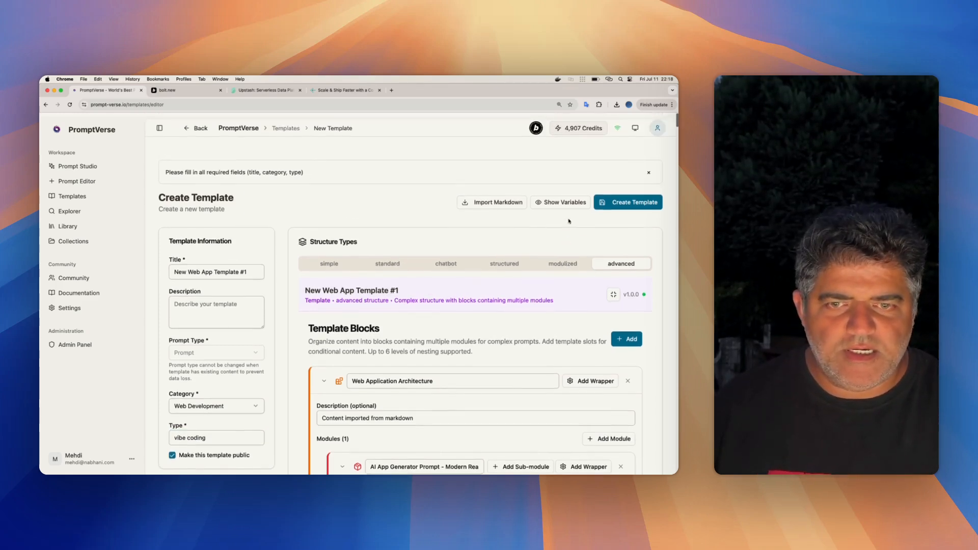
{"action": "left_click", "coordinate": [625, 200]}
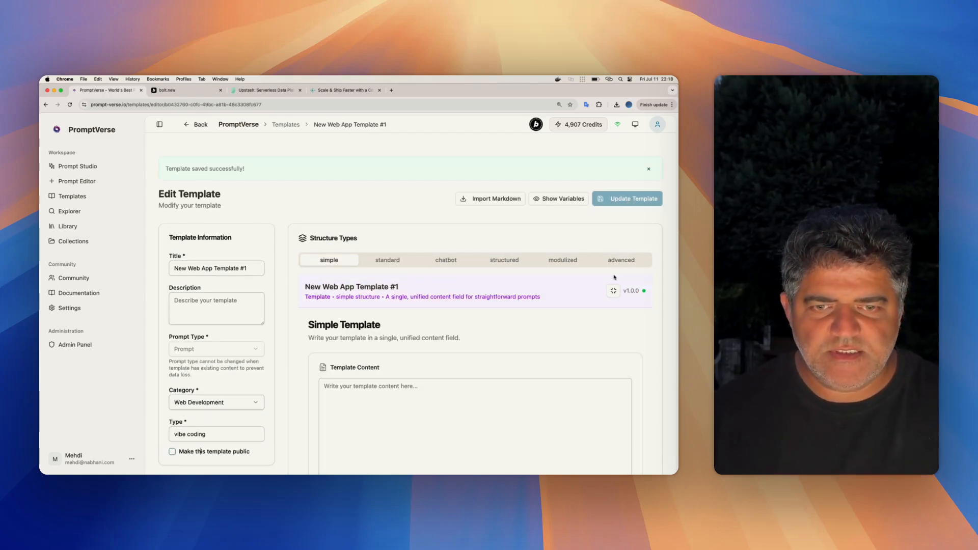
- Collapse the Web Application Architecture block in the saved template
{"action": "left_click", "coordinate": [324, 377]}
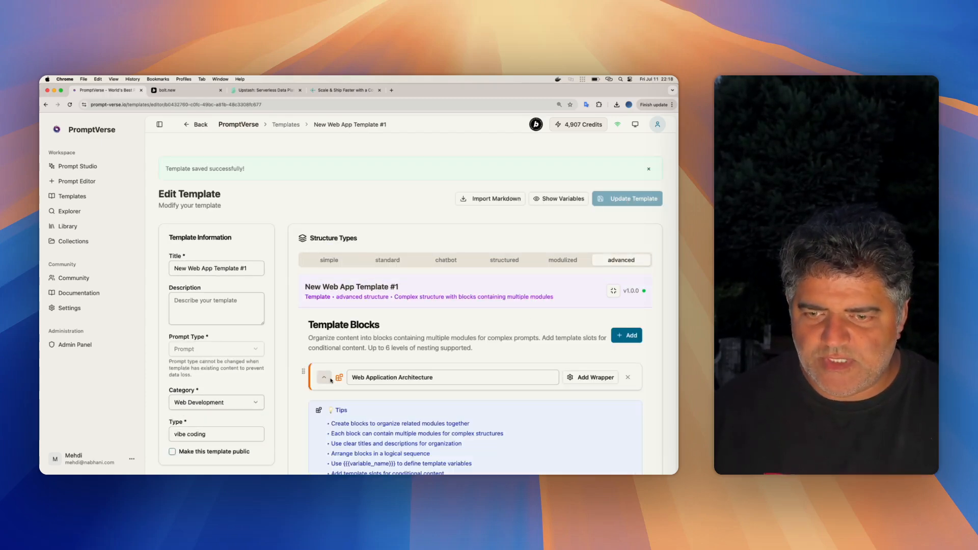
{"action": "scroll", "coordinate": [383, 294], "scroll_direction": "down", "scroll_amount": 3}
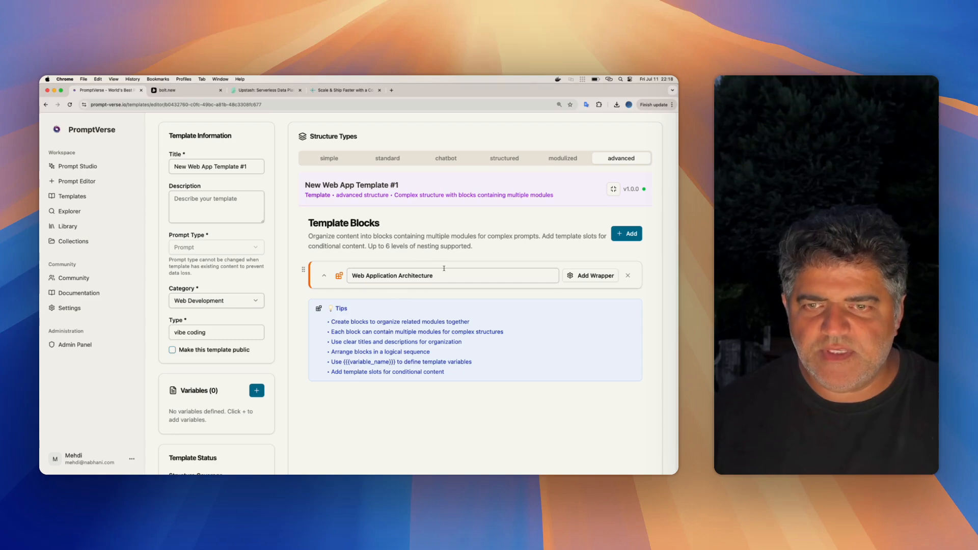
{"action": "scroll", "coordinate": [446, 271], "scroll_direction": "up", "scroll_amount": 3}
{"action": "scroll", "coordinate": [503, 205], "scroll_direction": "up", "scroll_amount": 1}
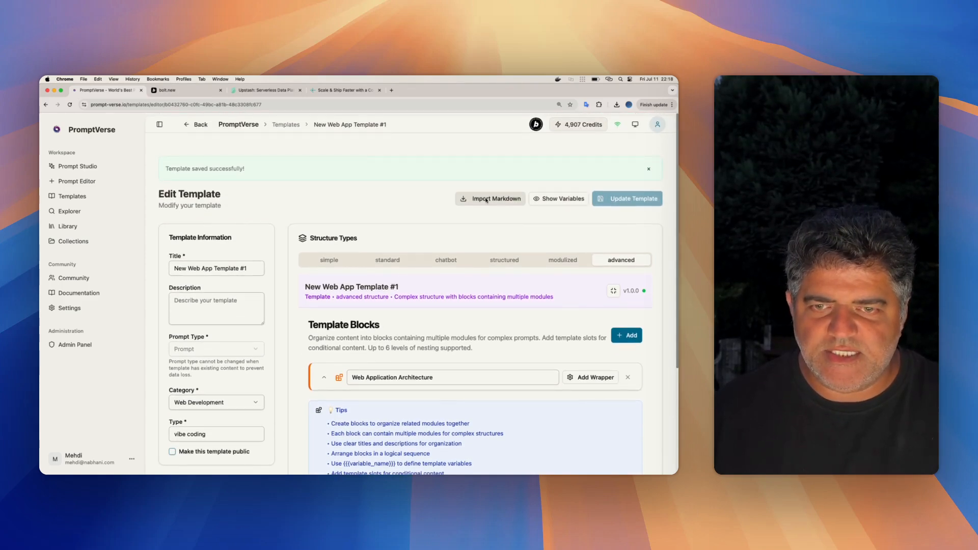
- Start another markdown import using pasted content, and paste in the entire contents of ai-friend.md from the examples folder in VS Code
{"action": "left_click", "coordinate": [488, 199]}
{"action": "left_click", "coordinate": [432, 220]}
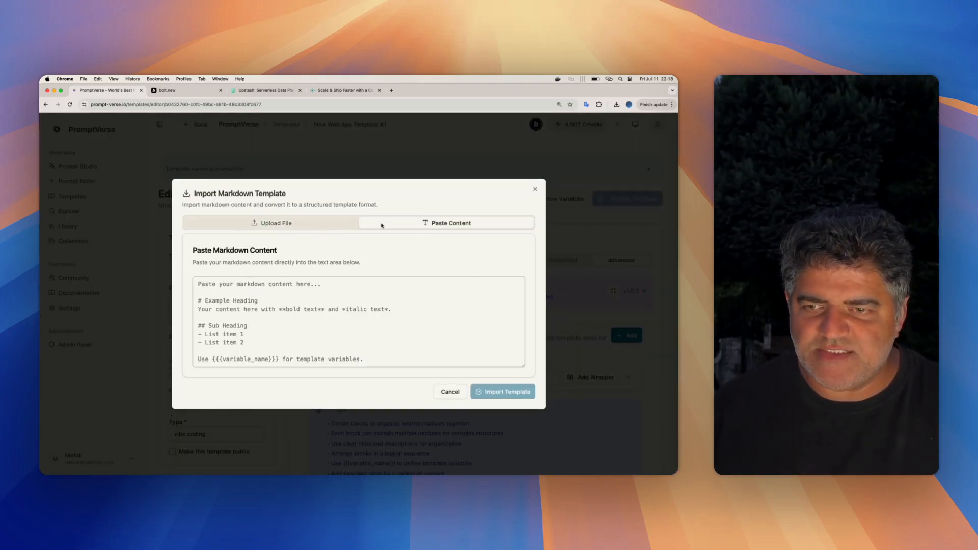
{"action": "key", "text": "super+Tab"}
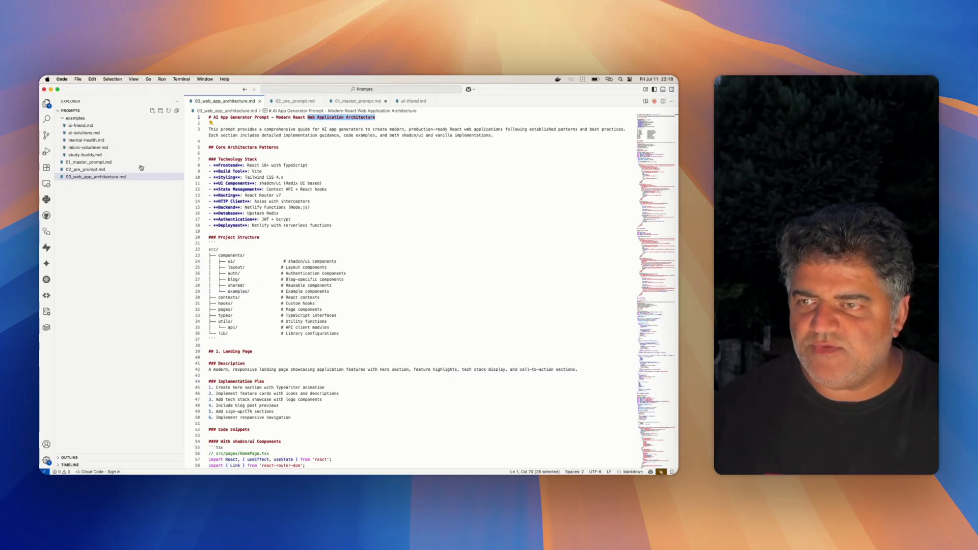
{"action": "scroll", "coordinate": [396, 192], "scroll_direction": "down", "scroll_amount": 20}
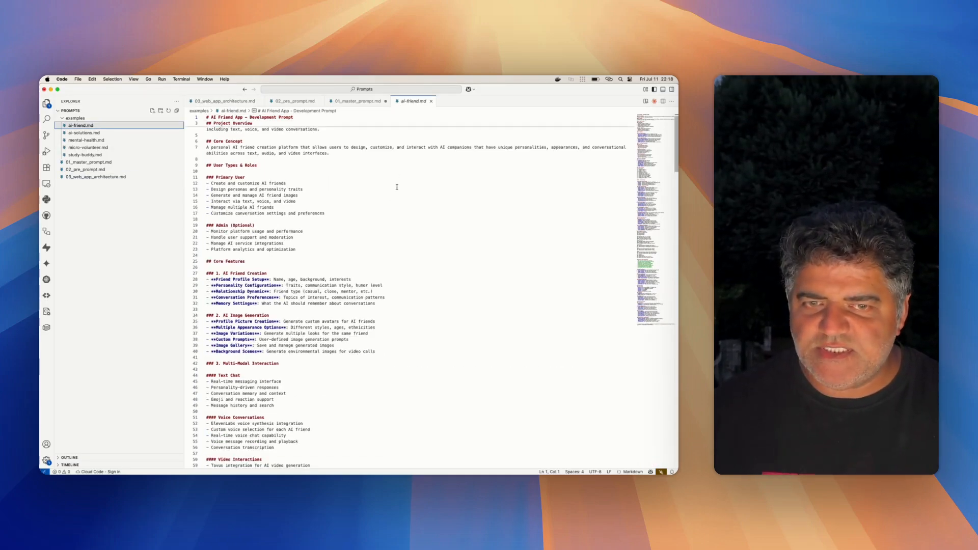
{"action": "scroll", "coordinate": [397, 187], "scroll_direction": "up", "scroll_amount": 20}
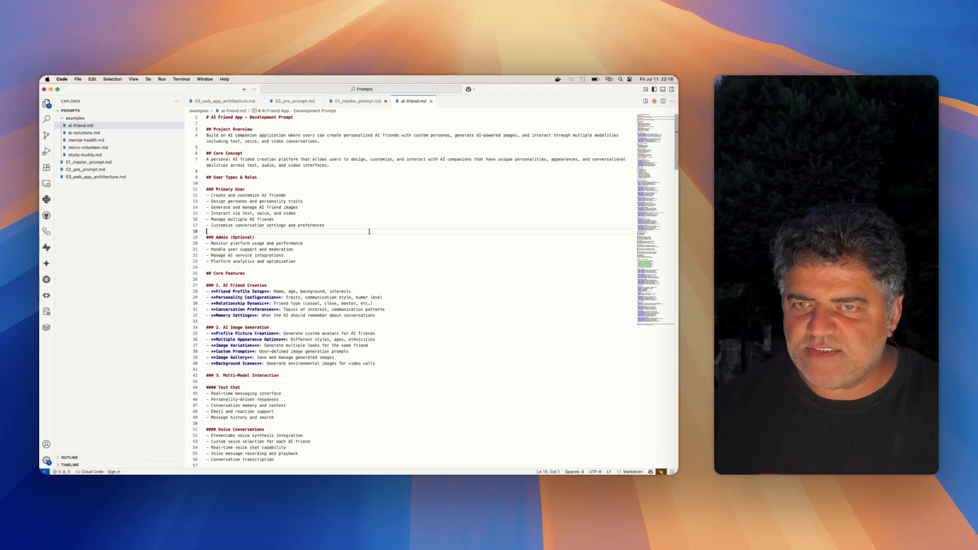
{"action": "key", "text": "super+a"}
{"action": "key", "text": "super+c"}
{"action": "key", "text": "super+Tab"}
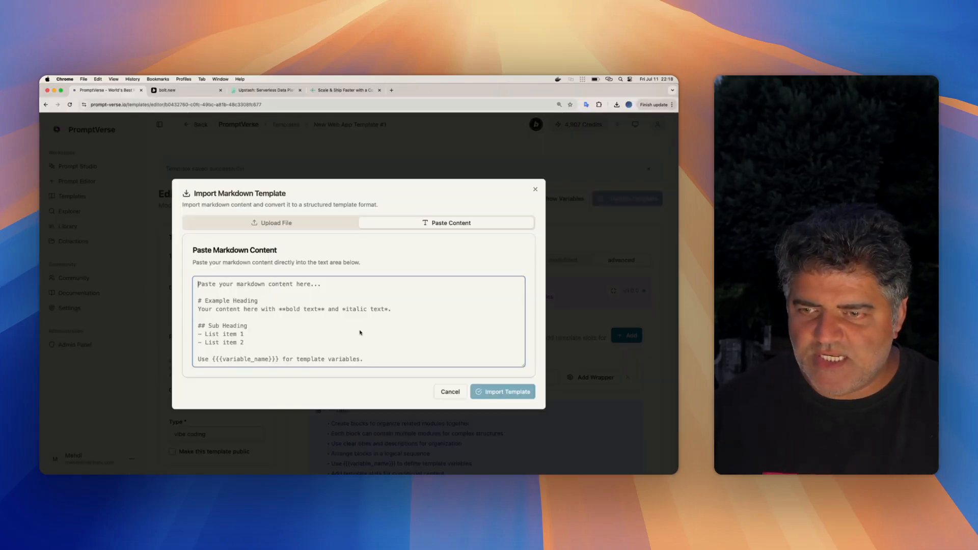
{"action": "key", "text": "super+v"}
- Import the AI friend markdown with the Advanced structure type and Create new block as the target
{"action": "left_click", "coordinate": [283, 407]}
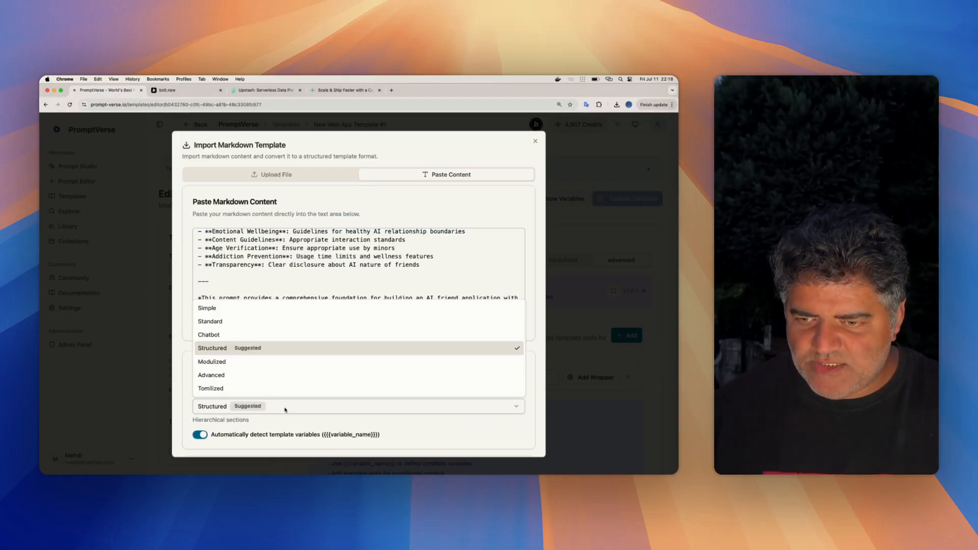
{"action": "left_click", "coordinate": [283, 386]}
{"action": "scroll", "coordinate": [236, 375], "scroll_direction": "down", "scroll_amount": 2}
{"action": "scroll", "coordinate": [237, 375], "scroll_direction": "down", "scroll_amount": 1}
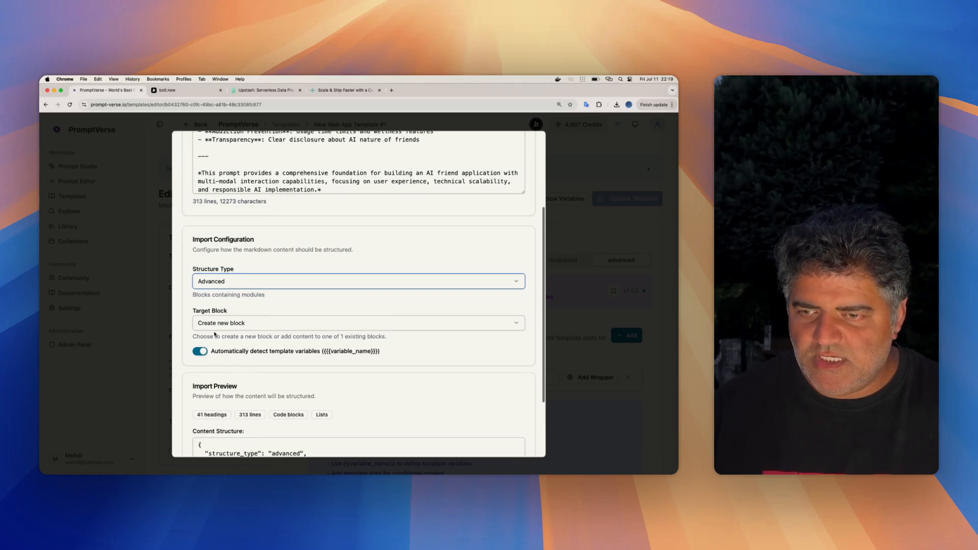
{"action": "left_click", "coordinate": [227, 323]}
{"action": "left_click", "coordinate": [227, 323]}
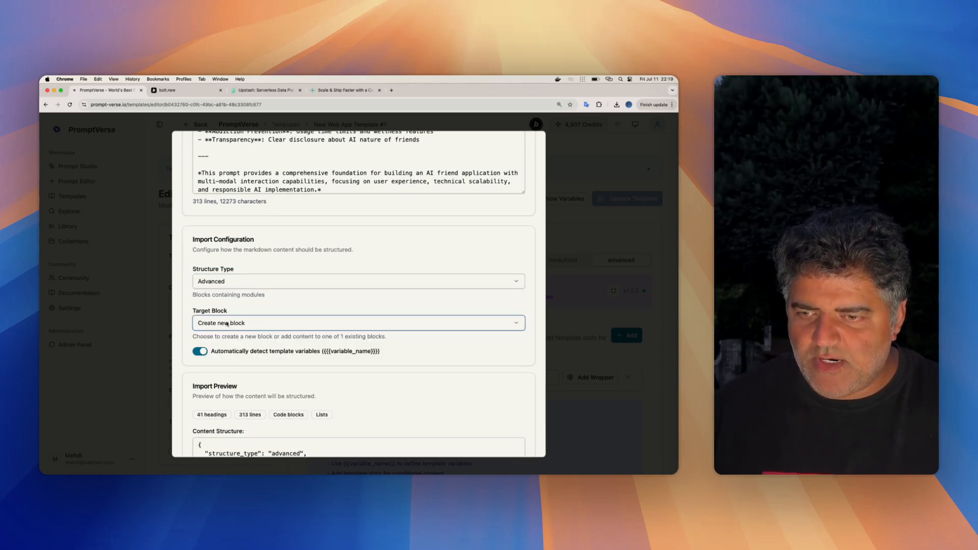
{"action": "scroll", "coordinate": [289, 361], "scroll_direction": "down", "scroll_amount": 8}
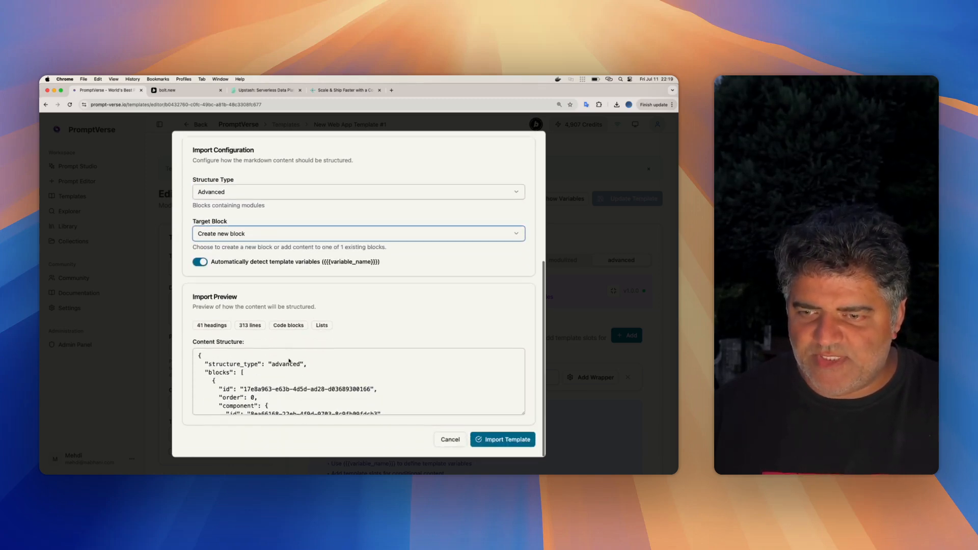
{"action": "left_click", "coordinate": [505, 440]}
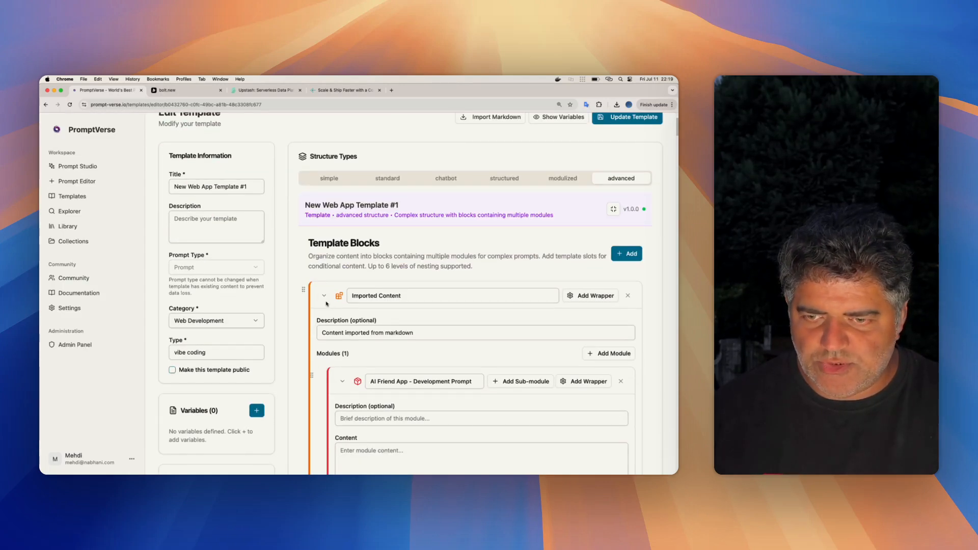
- Examine the Imported Content block and its AI Friend App modules, checking which blocks the template contains
{"action": "left_click", "coordinate": [325, 296]}
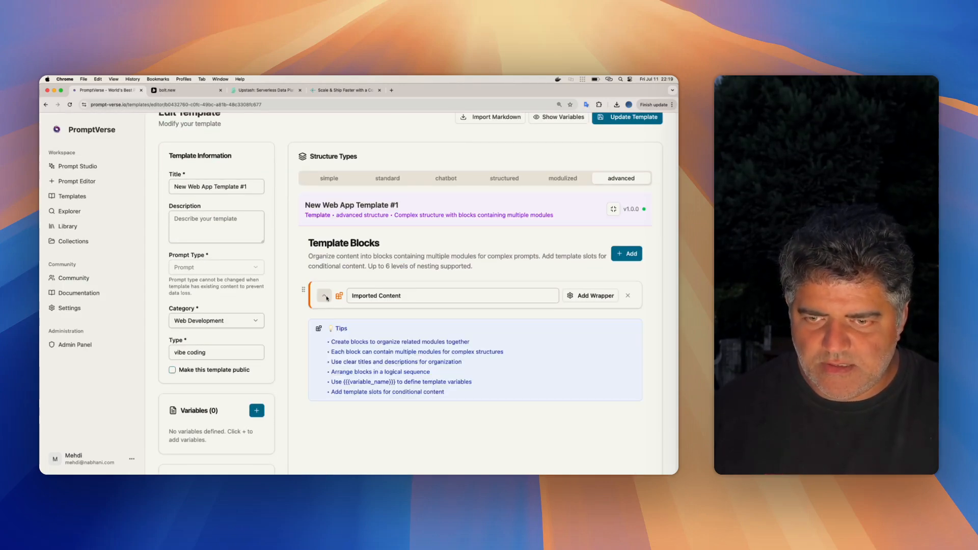
{"action": "left_click", "coordinate": [325, 296]}
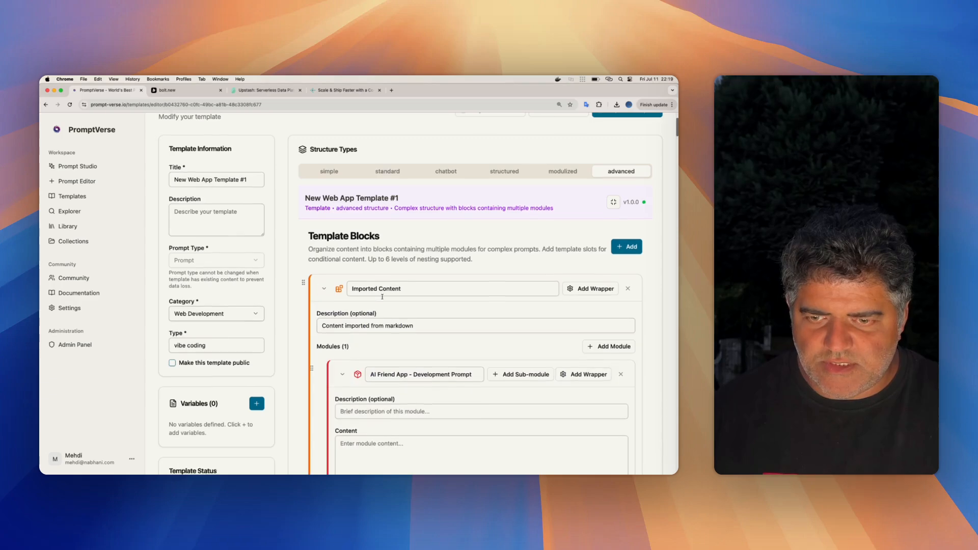
{"action": "scroll", "coordinate": [377, 290], "scroll_direction": "down", "scroll_amount": 3}
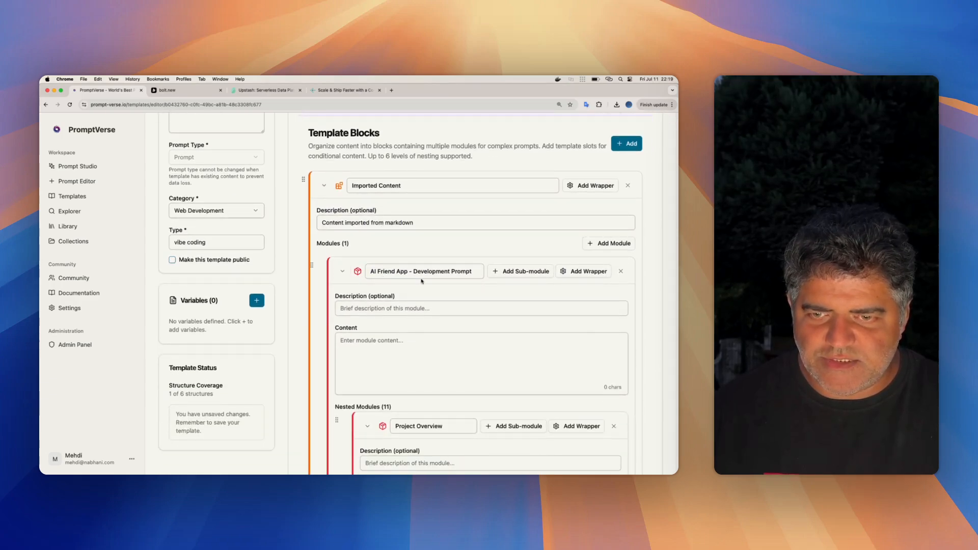
{"action": "scroll", "coordinate": [387, 285], "scroll_direction": "down", "scroll_amount": 4}
{"action": "scroll", "coordinate": [422, 281], "scroll_direction": "up", "scroll_amount": 7}
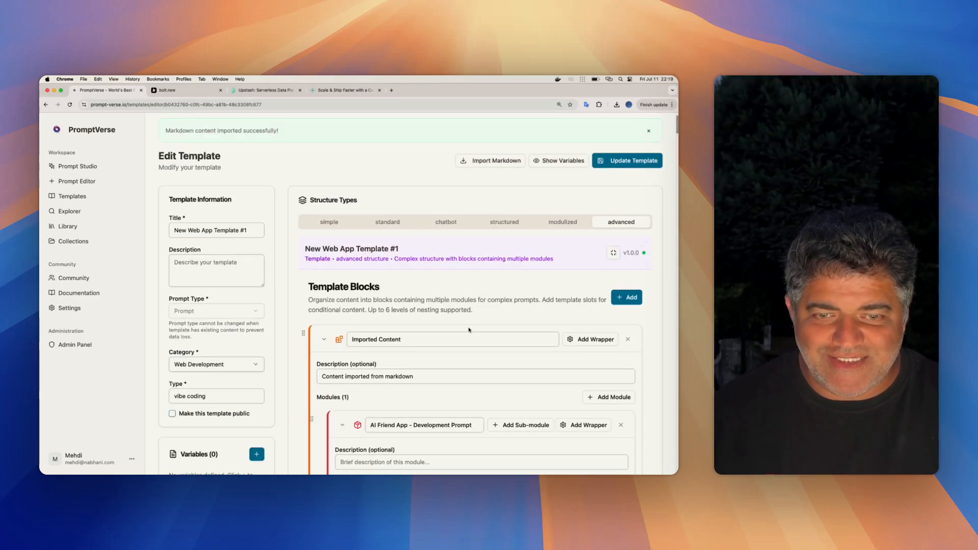
{"action": "left_click", "coordinate": [324, 340]}
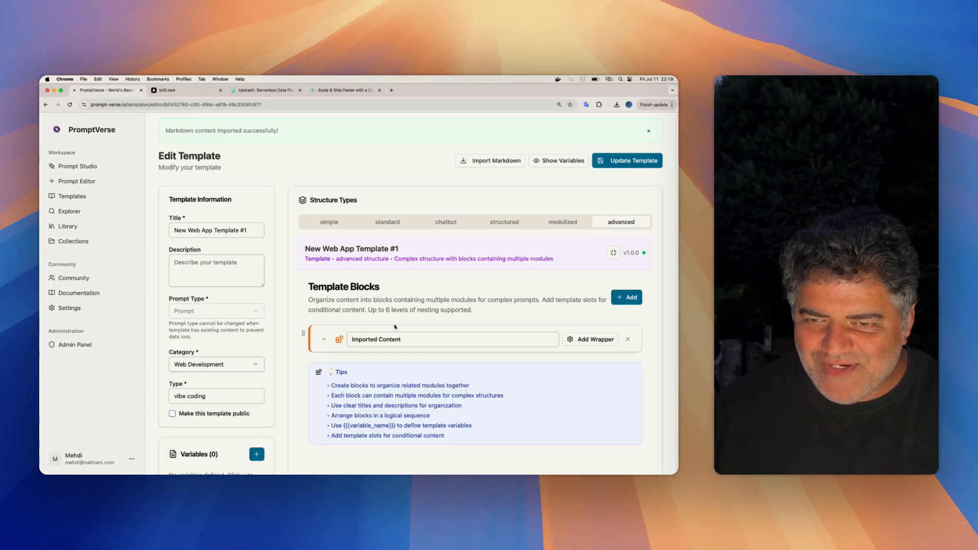
{"action": "scroll", "coordinate": [394, 324], "scroll_direction": "down", "scroll_amount": 3}
{"action": "scroll", "coordinate": [394, 325], "scroll_direction": "up", "scroll_amount": 2}
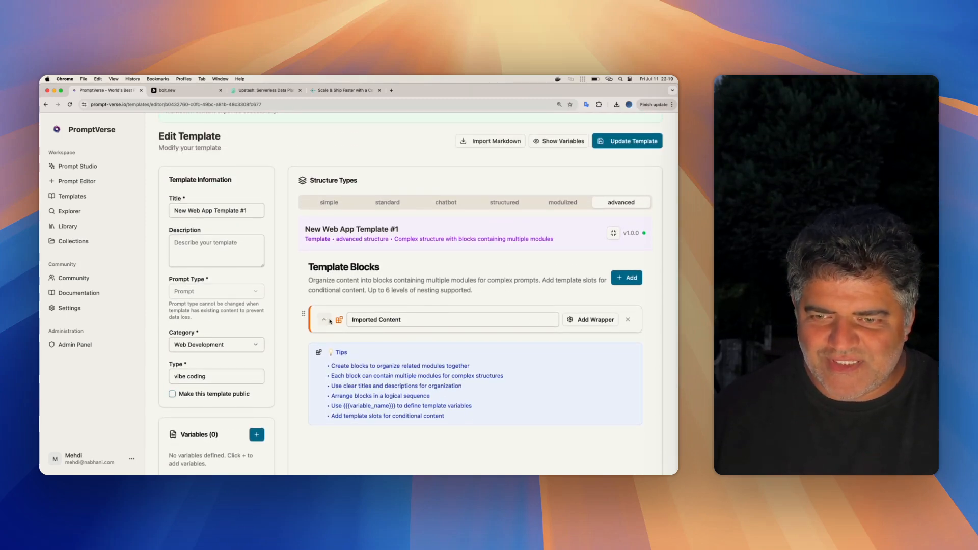
{"action": "scroll", "coordinate": [484, 310], "scroll_direction": "up", "scroll_amount": 2}
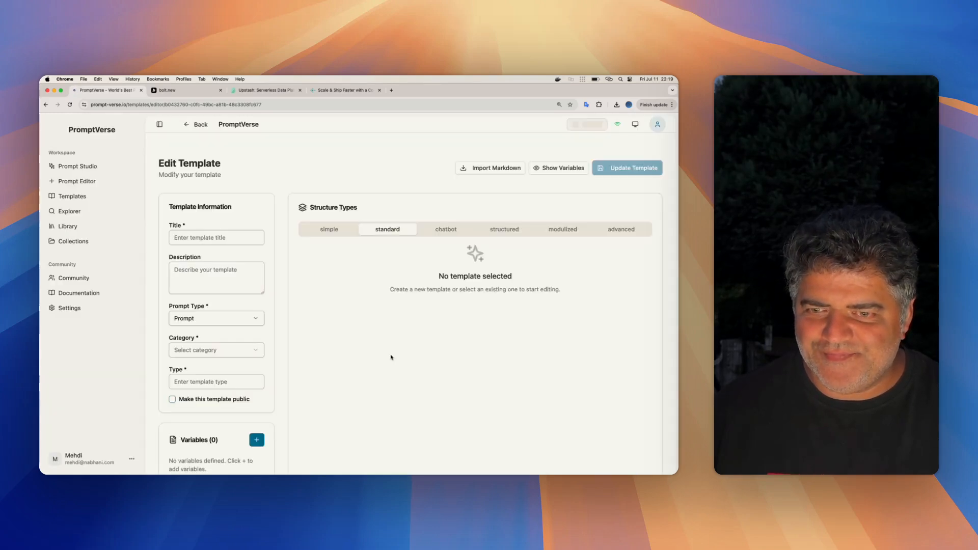
- Show the reloaded template's advanced structure and collapse the Web Application Architecture block
{"action": "left_click", "coordinate": [621, 230]}
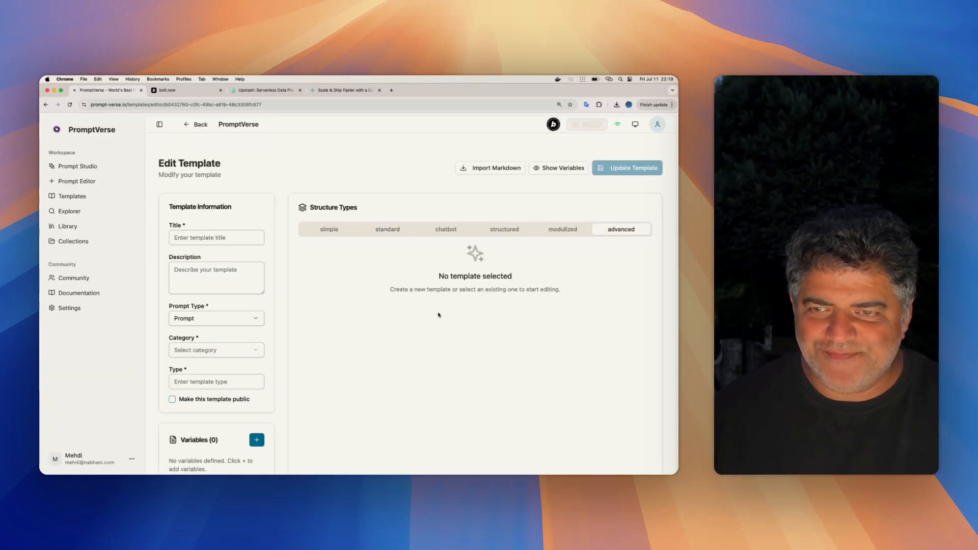
{"action": "left_click", "coordinate": [620, 234]}
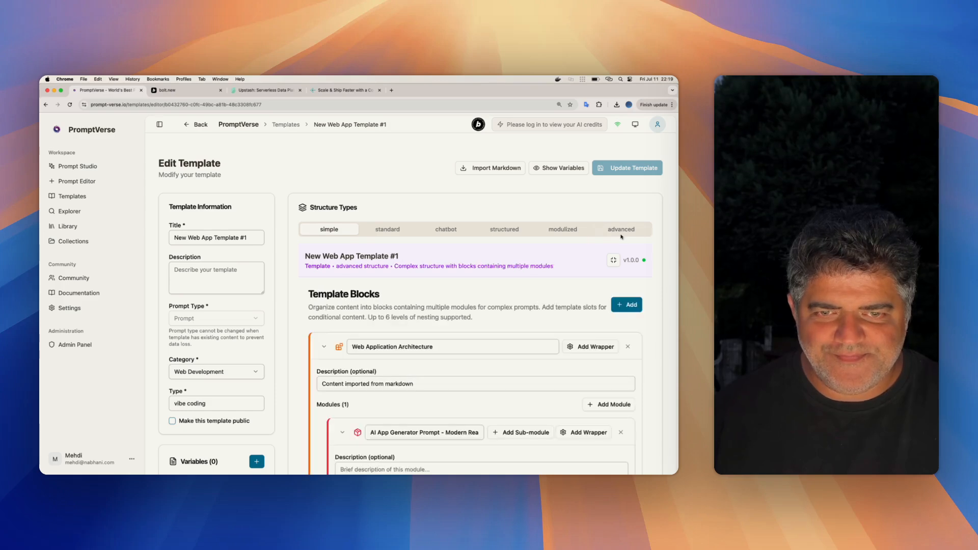
{"action": "left_click", "coordinate": [622, 231]}
{"action": "left_click", "coordinate": [324, 346]}
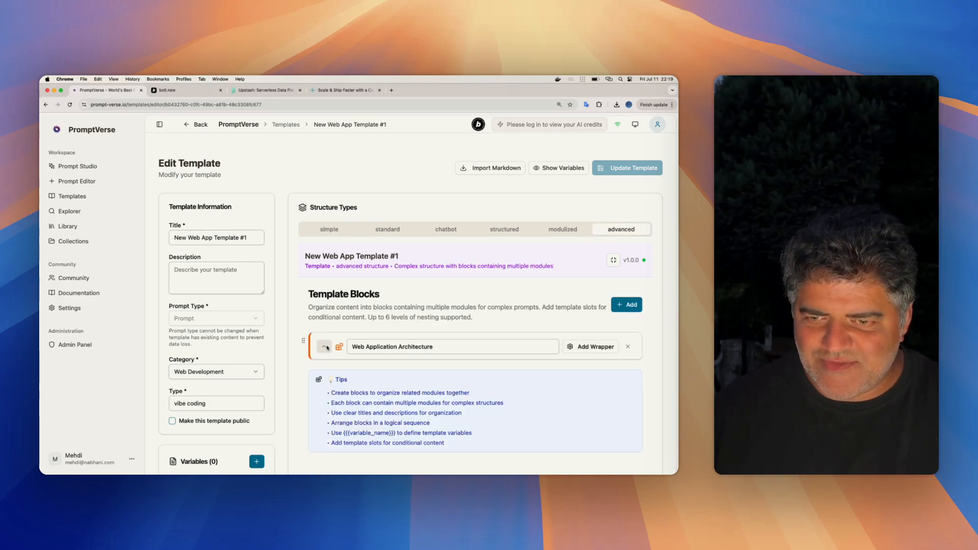
- Add a new block named Examples after Web Application Architecture and save the template
{"action": "left_click", "coordinate": [626, 305]}
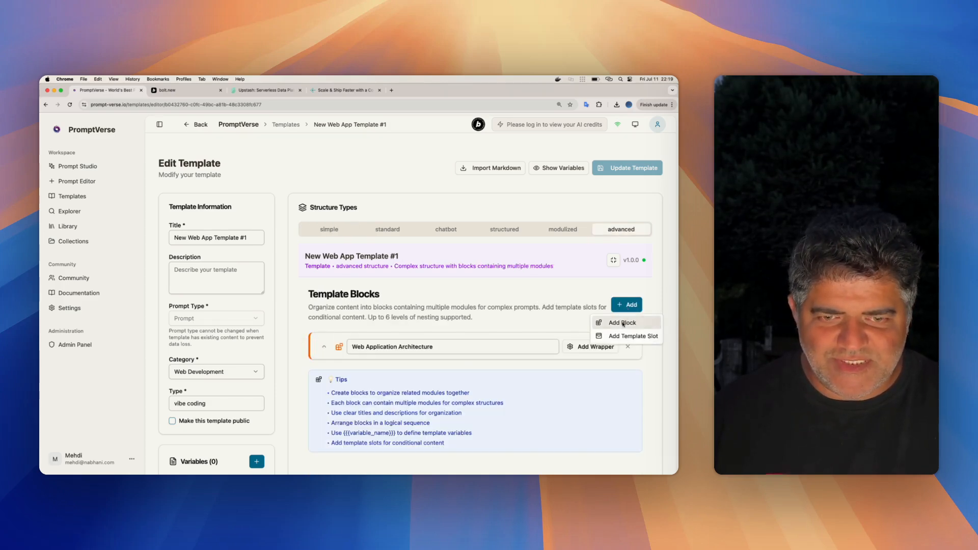
{"action": "left_click", "coordinate": [622, 323]}
{"action": "scroll", "coordinate": [449, 318], "scroll_direction": "down", "scroll_amount": 3}
{"action": "scroll", "coordinate": [449, 317], "scroll_direction": "down", "scroll_amount": 2}
{"action": "triple_click", "coordinate": [397, 257]}
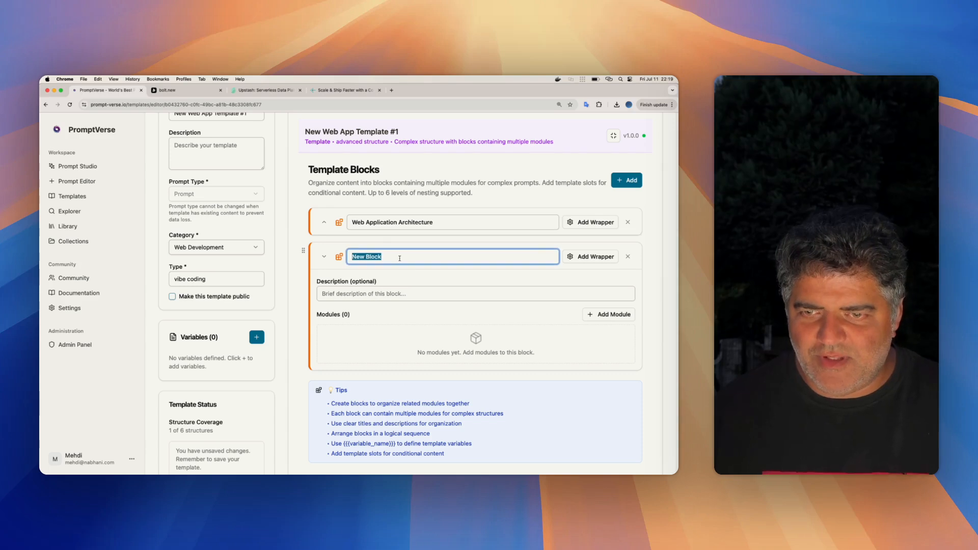
{"action": "type", "text": "Examples"}
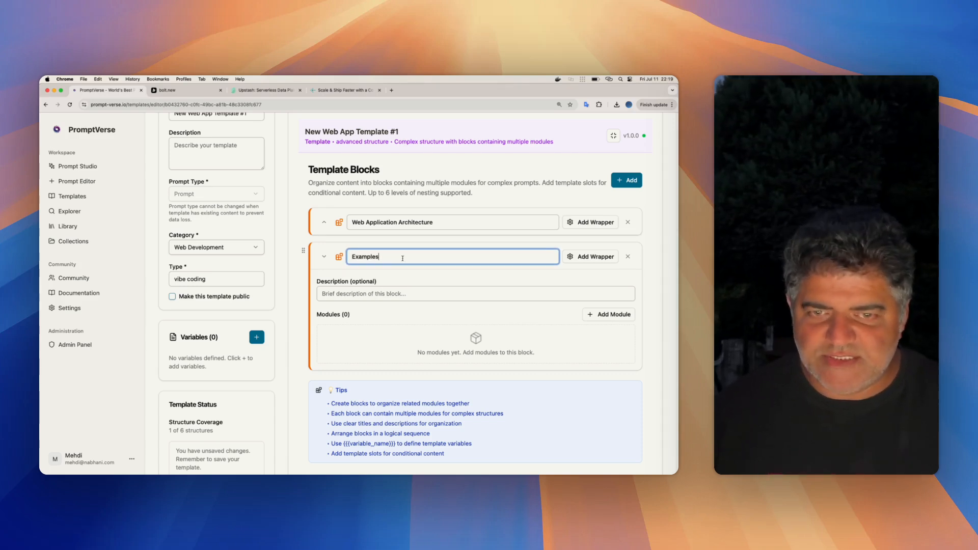
{"action": "scroll", "coordinate": [614, 214], "scroll_direction": "up", "scroll_amount": 4}
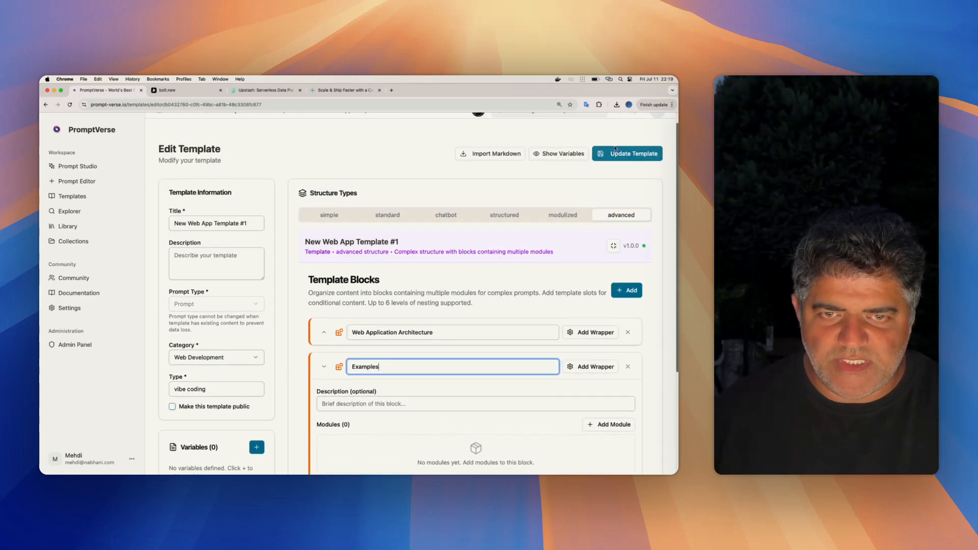
{"action": "left_click", "coordinate": [616, 152]}
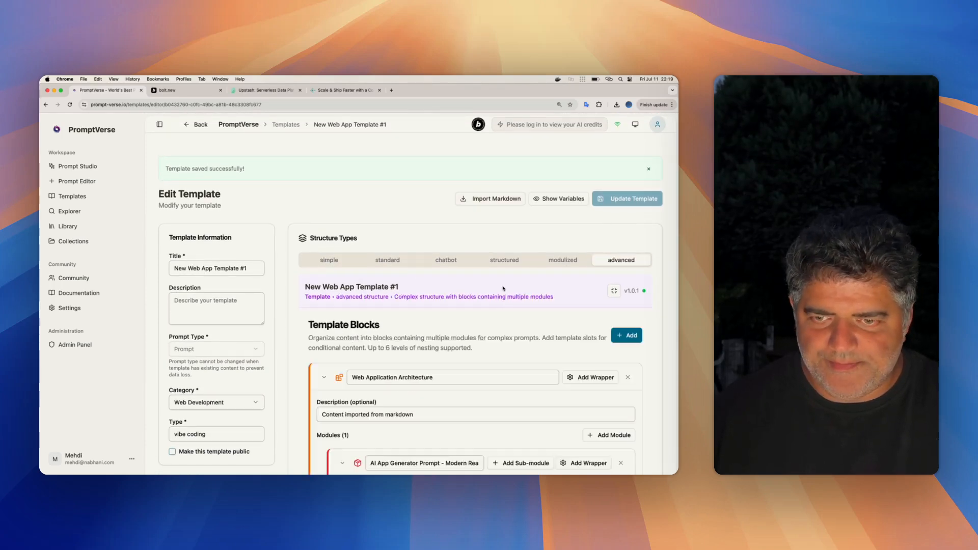
- Collapse the Web Application Architecture block to view the Examples block in the saved template
{"action": "left_click", "coordinate": [324, 377]}
{"action": "scroll", "coordinate": [393, 343], "scroll_direction": "down", "scroll_amount": 3}
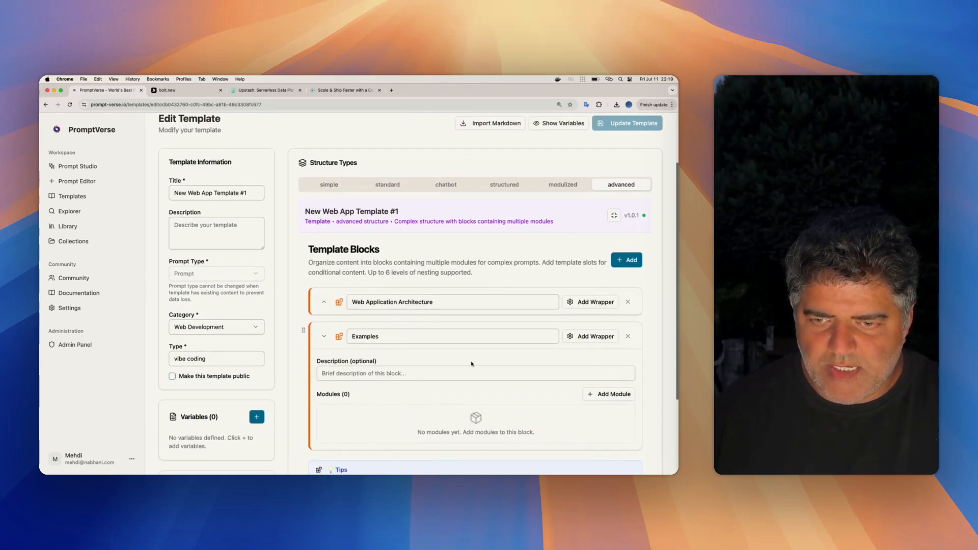
{"action": "scroll", "coordinate": [555, 200], "scroll_direction": "up", "scroll_amount": 3}
- Import the AI friend markdown as pasted content, keeping the suggested Structured type
{"action": "left_click", "coordinate": [491, 199]}
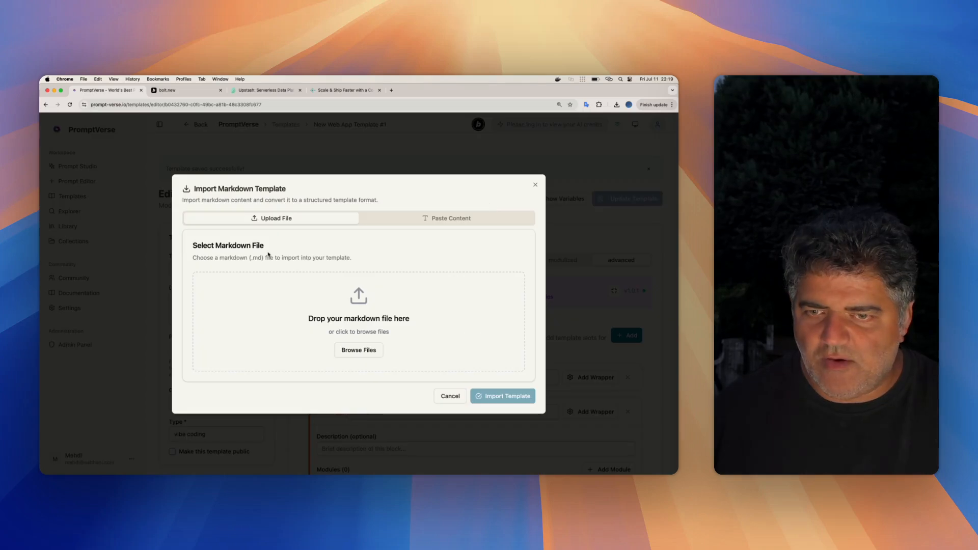
{"action": "left_click", "coordinate": [374, 222]}
{"action": "key", "text": "super+Tab"}
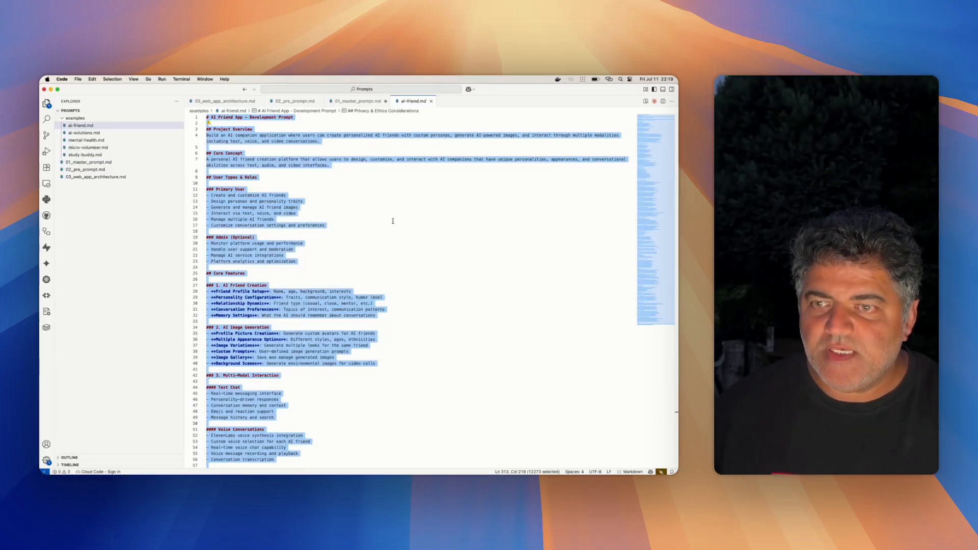
{"action": "key", "text": "super+Tab"}
{"action": "left_click", "coordinate": [334, 320]}
{"action": "key", "text": "super+v"}
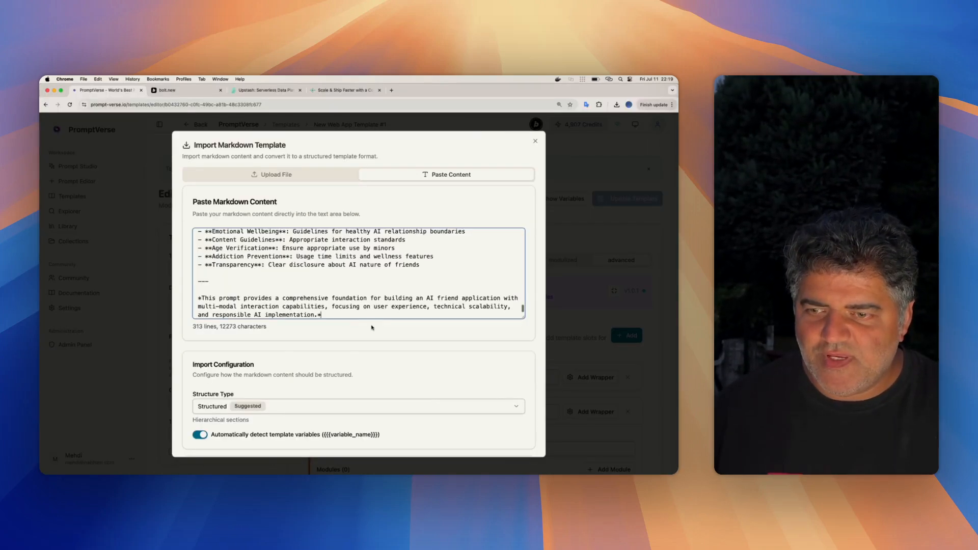
{"action": "scroll", "coordinate": [458, 371], "scroll_direction": "down", "scroll_amount": 5}
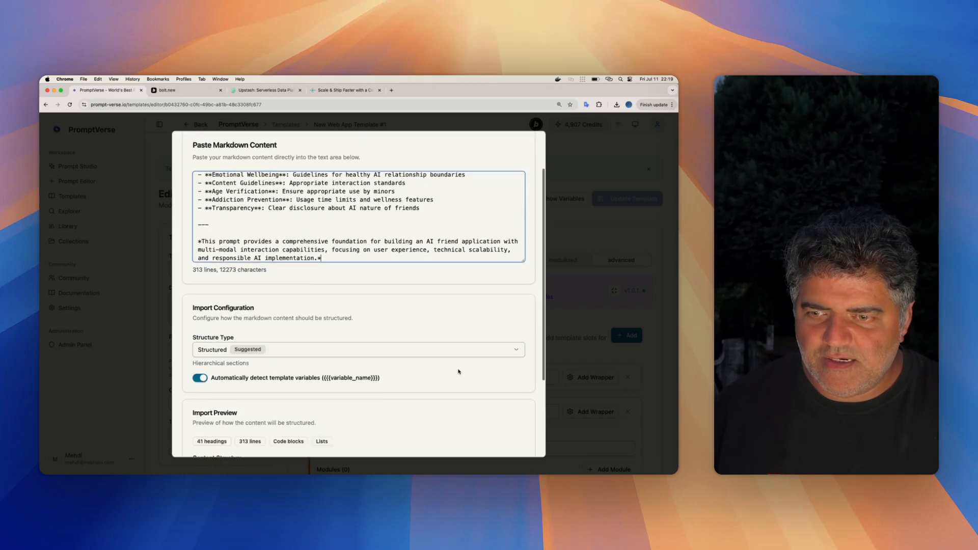
{"action": "left_click", "coordinate": [493, 449]}
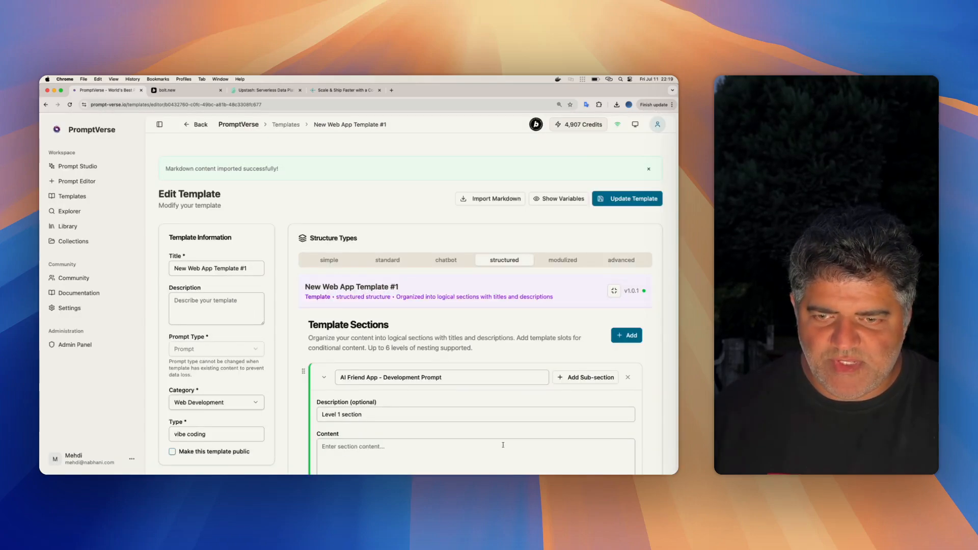
- Delete the imported AI Friend App - Development Prompt section from the template's structured version
{"action": "scroll", "coordinate": [442, 308], "scroll_direction": "down", "scroll_amount": 3}
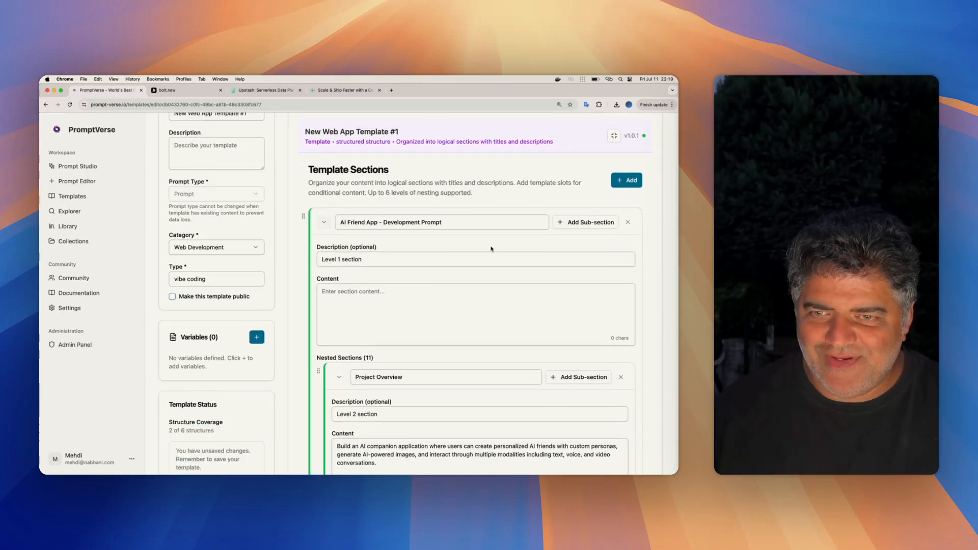
{"action": "scroll", "coordinate": [497, 252], "scroll_direction": "up", "scroll_amount": 4}
{"action": "scroll", "coordinate": [497, 252], "scroll_direction": "down", "scroll_amount": 1}
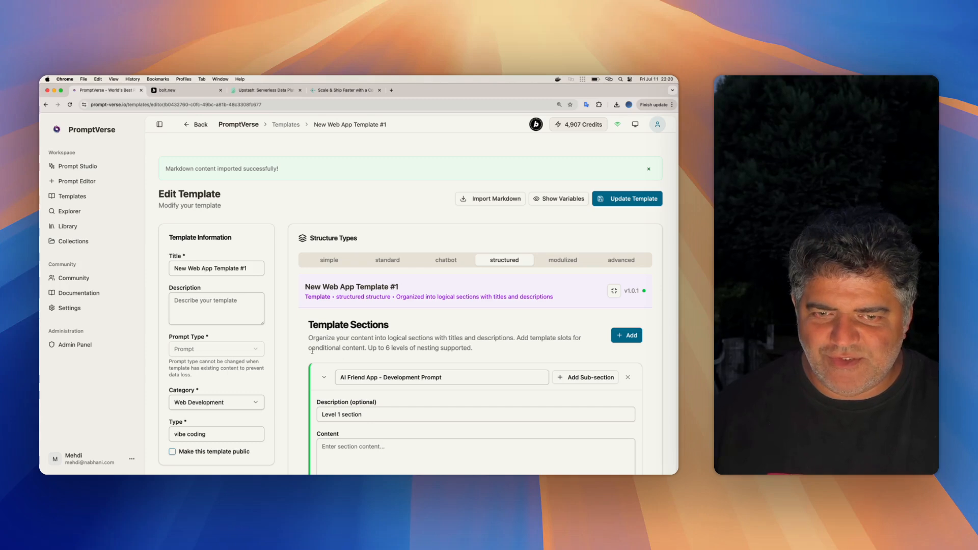
{"action": "left_click", "coordinate": [628, 378]}
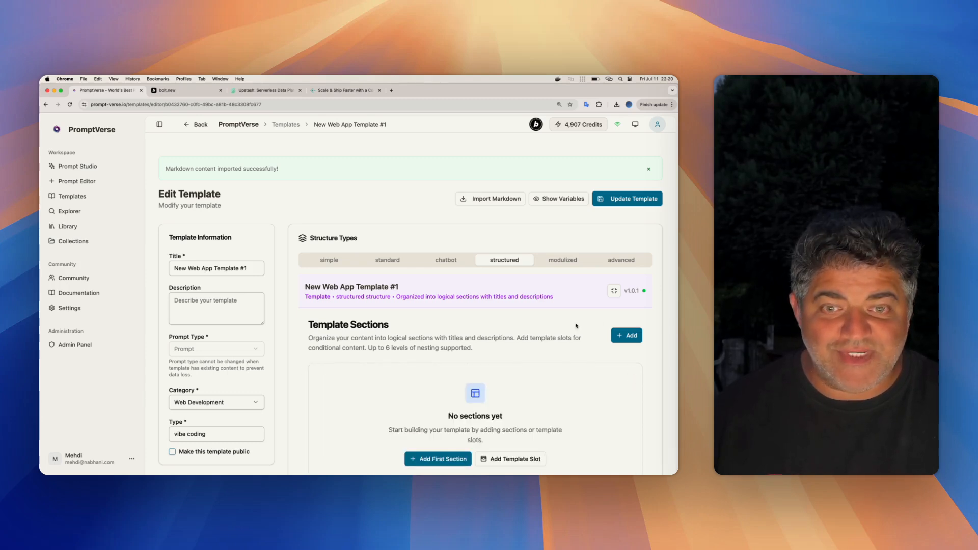
- Start another markdown import with the AI friend prompt pasted in and Advanced as the structure type
{"action": "left_click", "coordinate": [490, 199]}
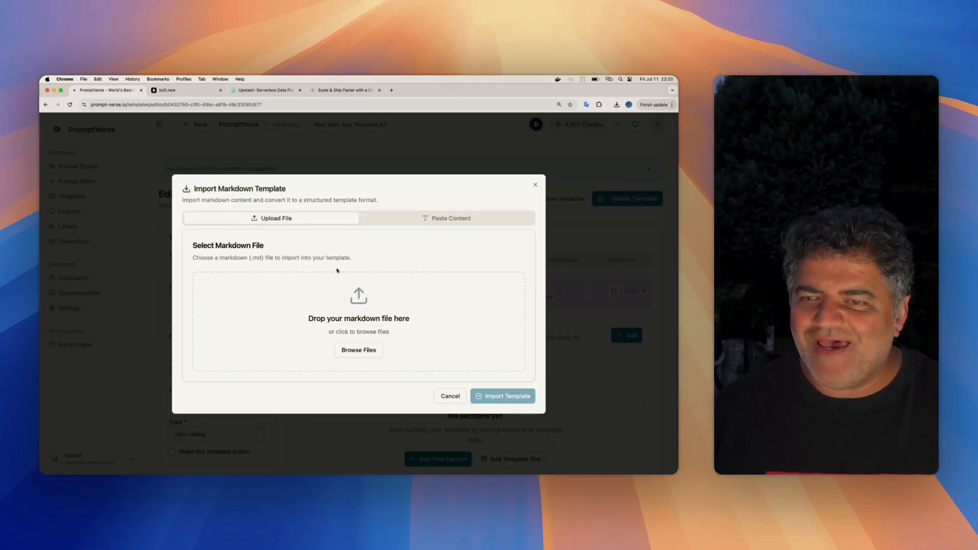
{"action": "left_click", "coordinate": [441, 217]}
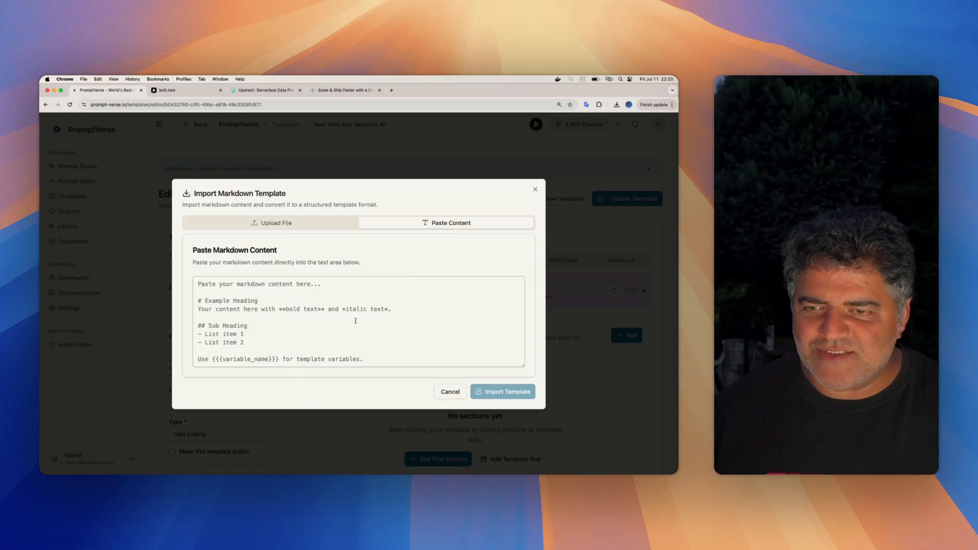
{"action": "left_click", "coordinate": [228, 359]}
{"action": "key", "text": "cmd+v"}
{"action": "left_click", "coordinate": [247, 406]}
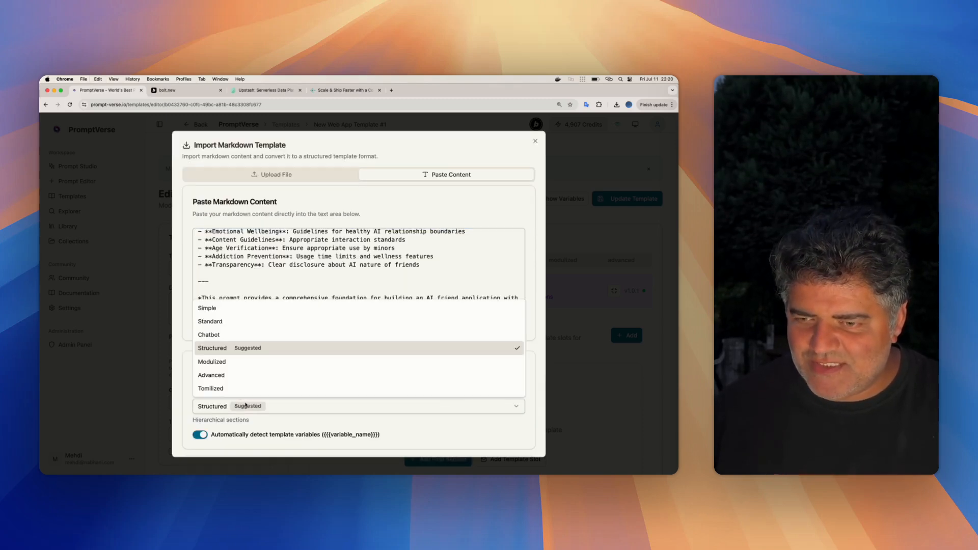
{"action": "left_click", "coordinate": [241, 375]}
{"action": "scroll", "coordinate": [232, 412], "scroll_direction": "down", "scroll_amount": 5}
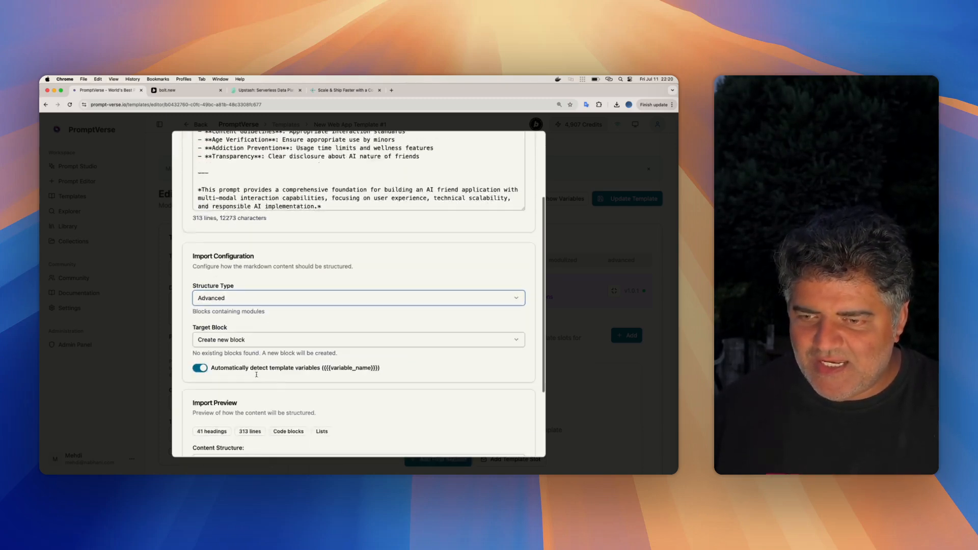
- Try to choose an existing target block for the AI friend import, and cancel the import
{"action": "left_click", "coordinate": [234, 275]}
{"action": "left_click", "coordinate": [248, 277]}
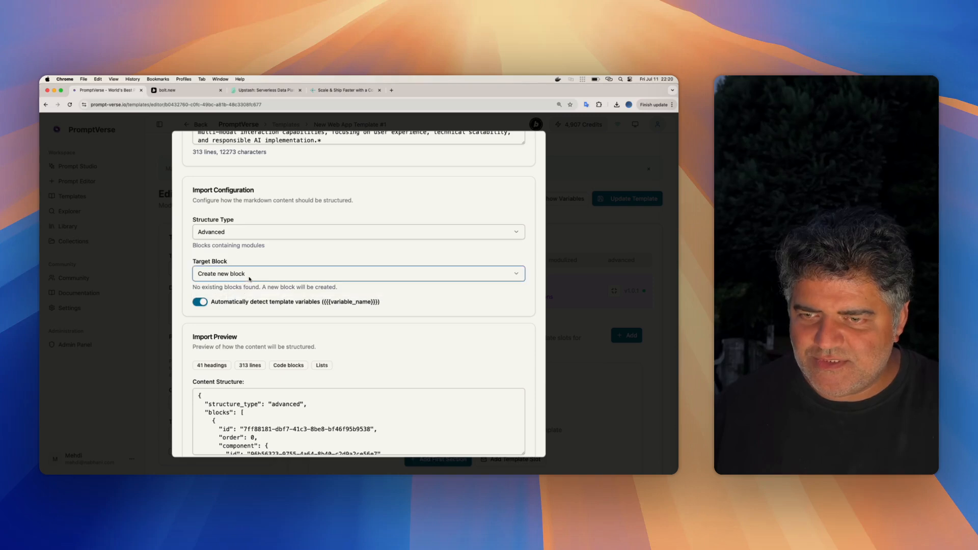
{"action": "left_click", "coordinate": [248, 277]}
{"action": "left_click", "coordinate": [249, 277]}
{"action": "left_click", "coordinate": [574, 209]}
{"action": "left_click", "coordinate": [501, 198]}
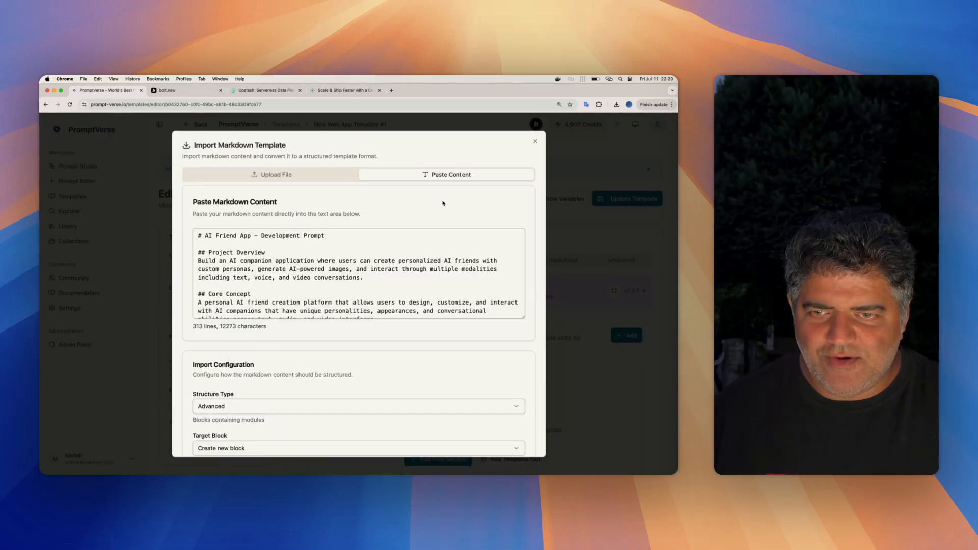
{"action": "scroll", "coordinate": [357, 275], "scroll_direction": "down", "scroll_amount": 5}
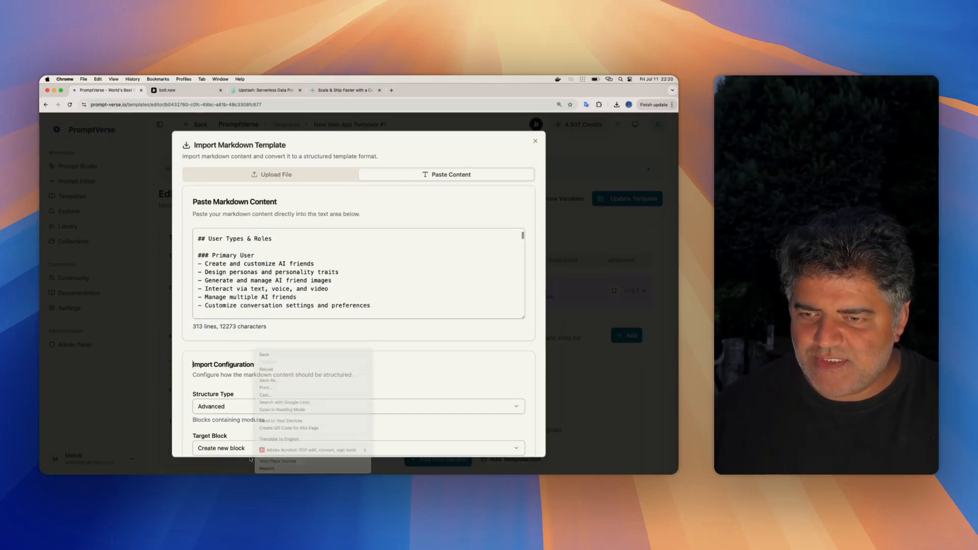
{"action": "scroll", "coordinate": [323, 396], "scroll_direction": "down", "scroll_amount": 4}
{"action": "left_click", "coordinate": [272, 275]}
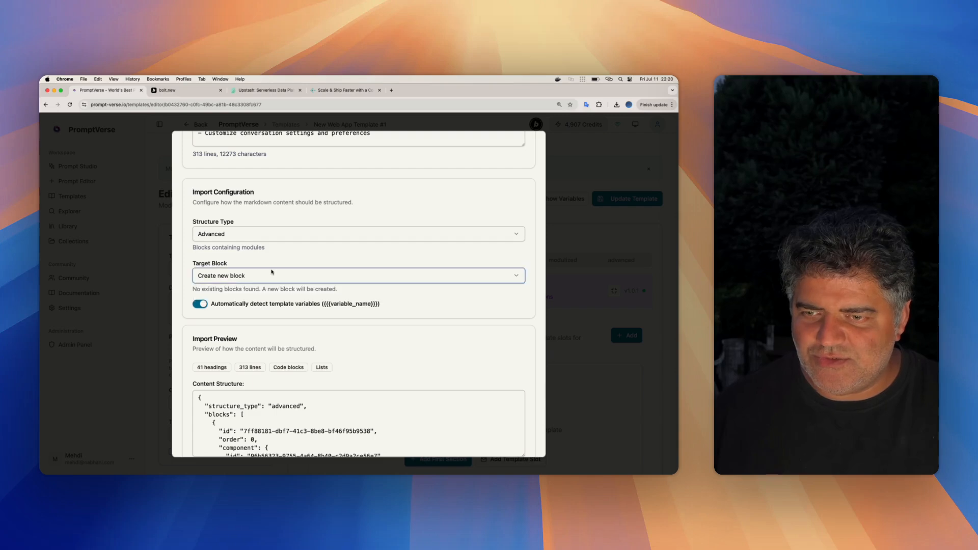
{"action": "left_click", "coordinate": [613, 395]}
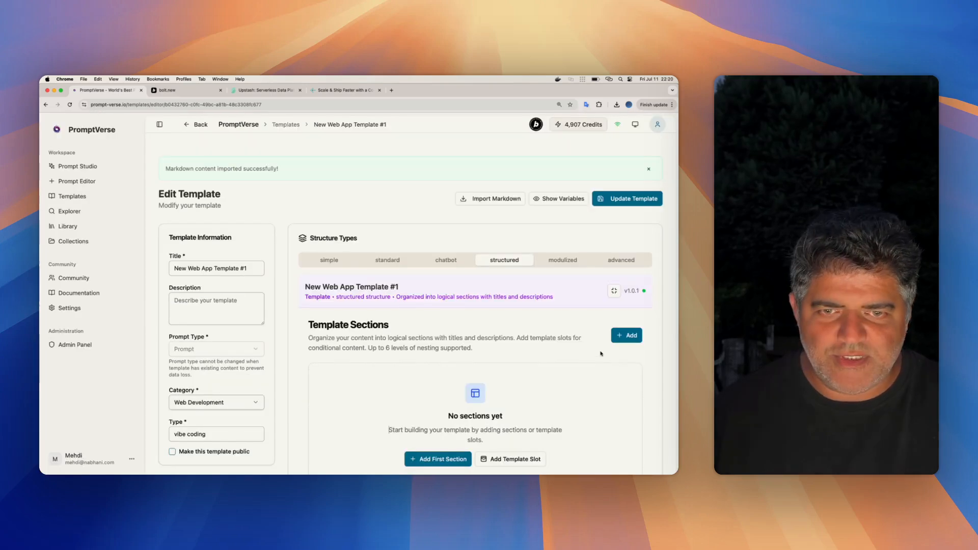
- Save the template and show the blocks of its advanced structure
{"action": "left_click", "coordinate": [623, 198]}
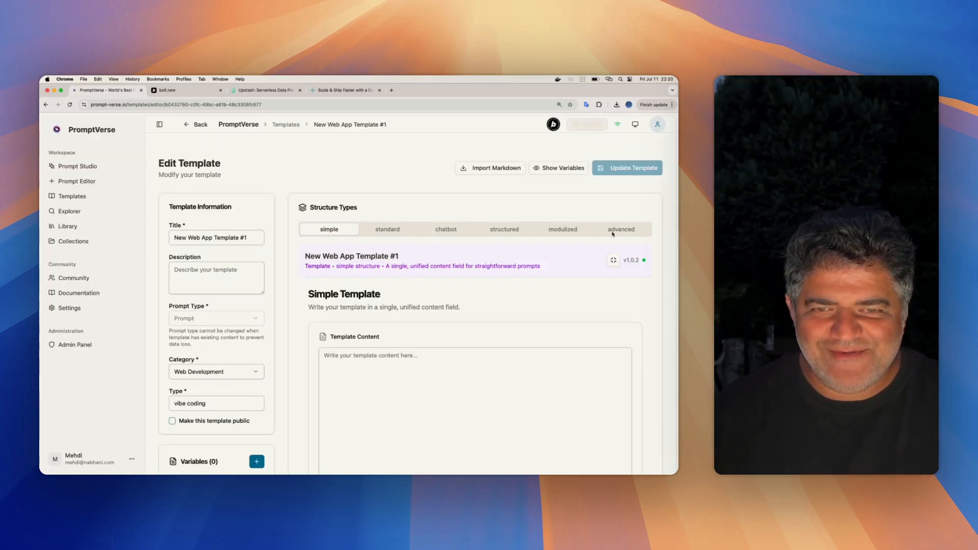
{"action": "left_click", "coordinate": [613, 234]}
{"action": "scroll", "coordinate": [410, 295], "scroll_direction": "down", "scroll_amount": 3}
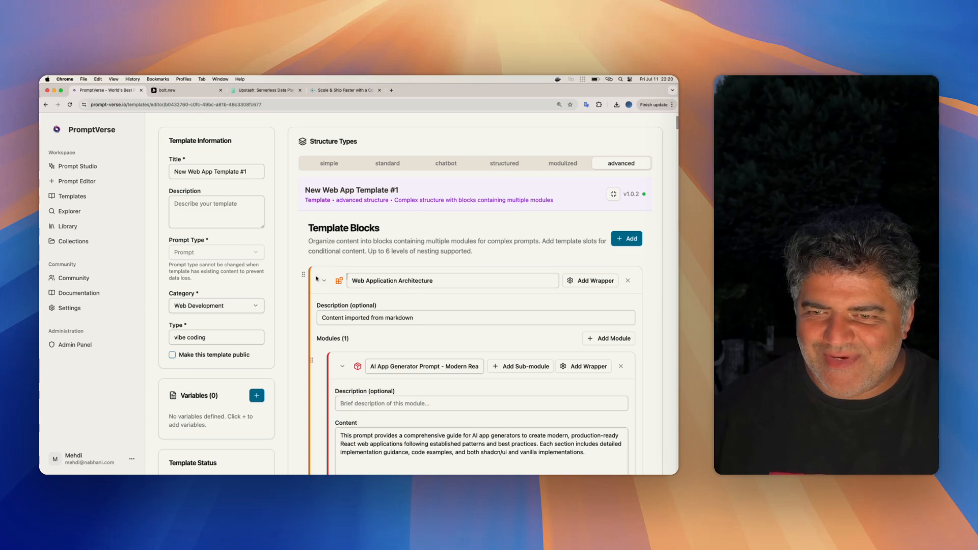
- Collapse the Web Application Architecture block and paste the AI friend prompt as content into a new markdown import
{"action": "left_click", "coordinate": [324, 280]}
{"action": "scroll", "coordinate": [448, 313], "scroll_direction": "up", "scroll_amount": 3}
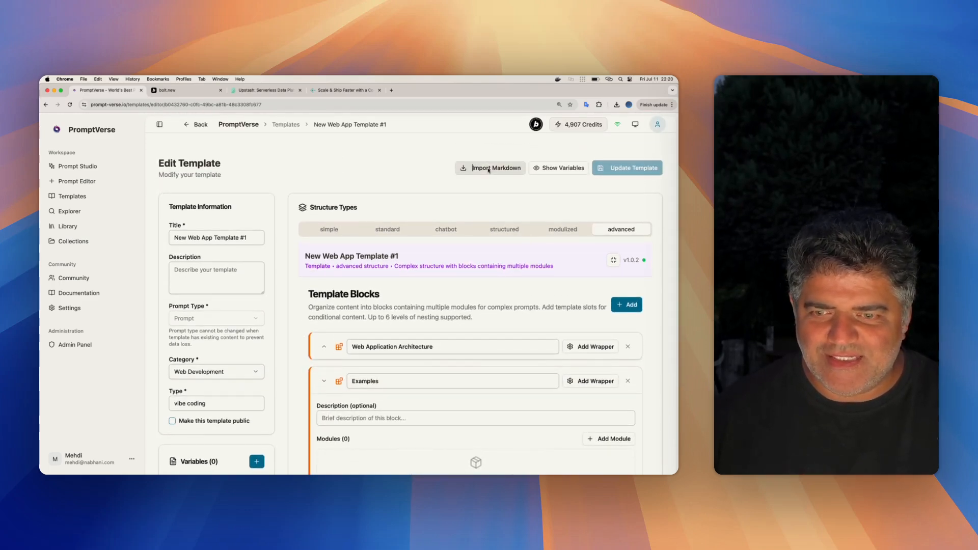
{"action": "left_click", "coordinate": [488, 168]}
{"action": "left_click", "coordinate": [448, 218]}
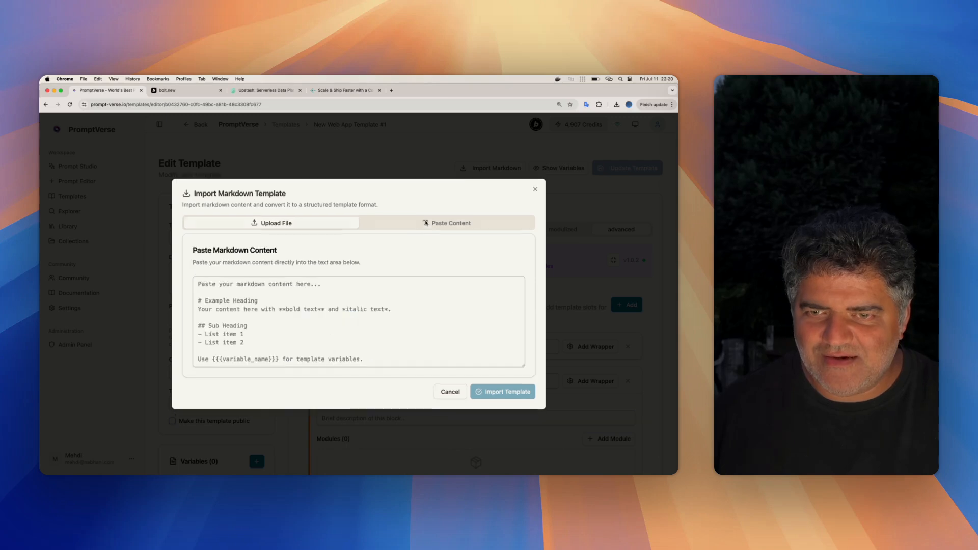
{"action": "left_click", "coordinate": [391, 333]}
{"action": "key", "text": "super+v"}
- Import the AI friend prompt with Advanced as the structure type and Examples as the target block
{"action": "left_click", "coordinate": [301, 407]}
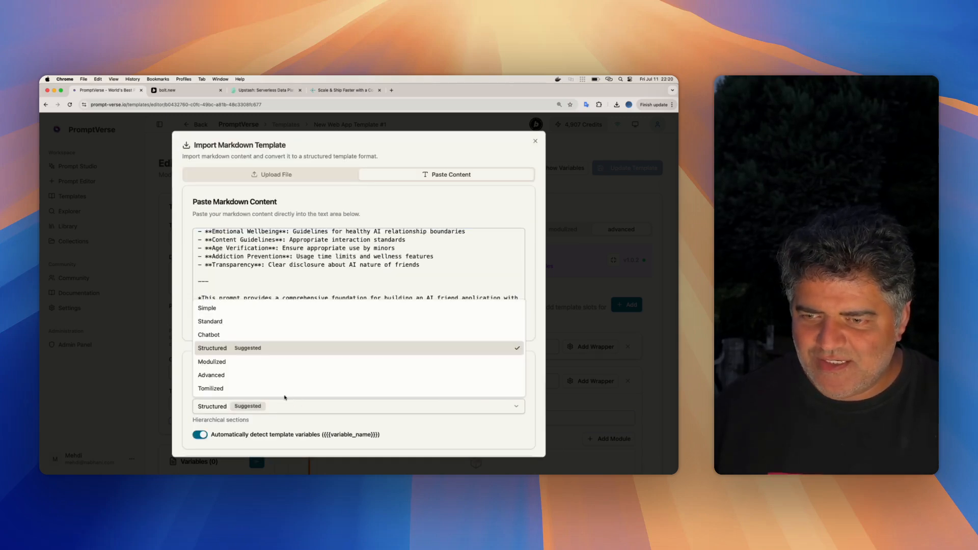
{"action": "left_click", "coordinate": [260, 386]}
{"action": "left_click", "coordinate": [235, 408]}
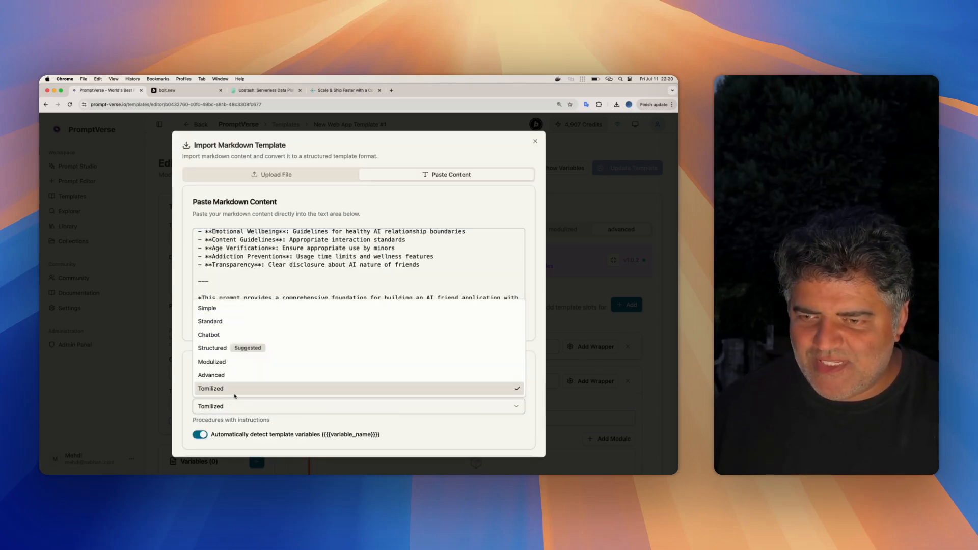
{"action": "left_click", "coordinate": [233, 371]}
{"action": "scroll", "coordinate": [278, 369], "scroll_direction": "down", "scroll_amount": 3}
{"action": "left_click", "coordinate": [231, 316]}
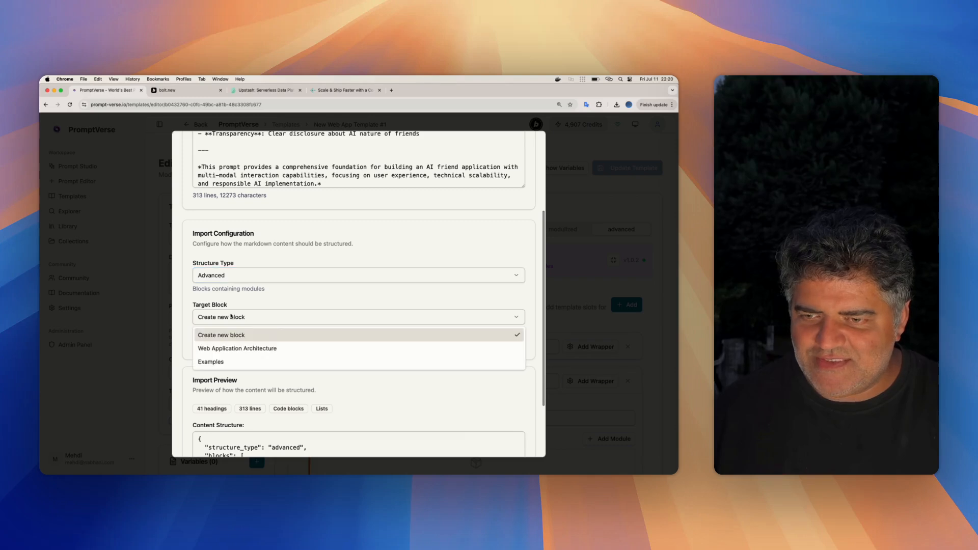
{"action": "left_click", "coordinate": [242, 361]}
{"action": "scroll", "coordinate": [305, 331], "scroll_direction": "down", "scroll_amount": 2}
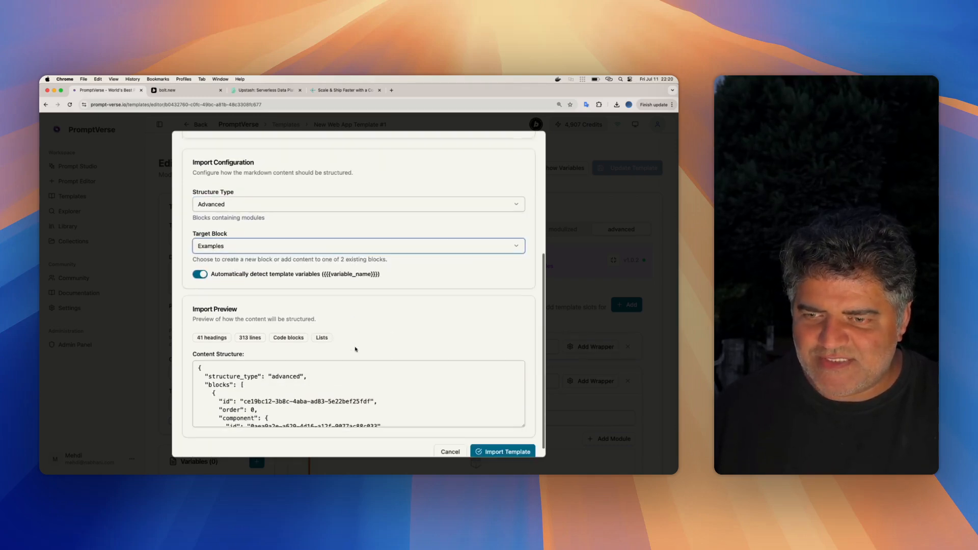
{"action": "left_click", "coordinate": [487, 441]}
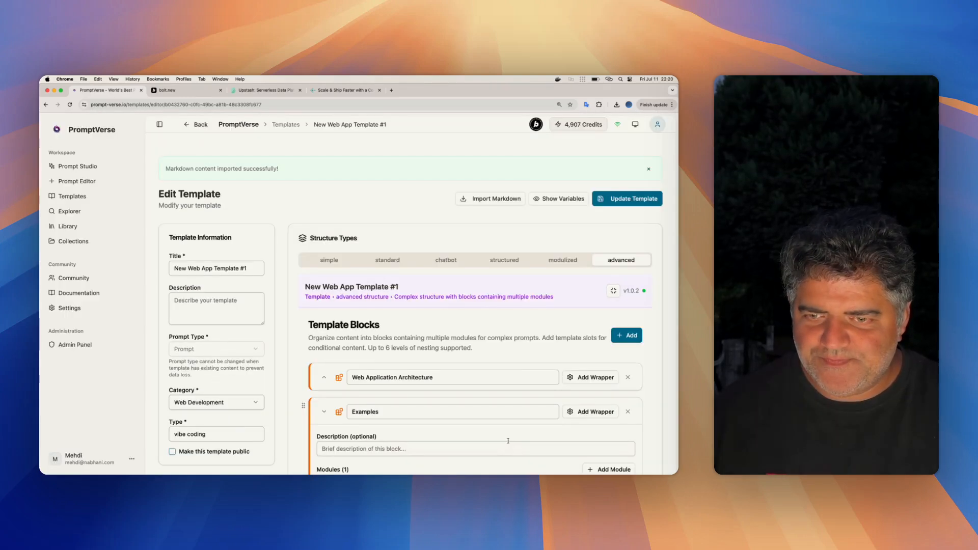
- Start another markdown import, then switch to VS Code and copy the full content of micro-volunteer.md
{"action": "scroll", "coordinate": [355, 316], "scroll_direction": "down", "scroll_amount": 5}
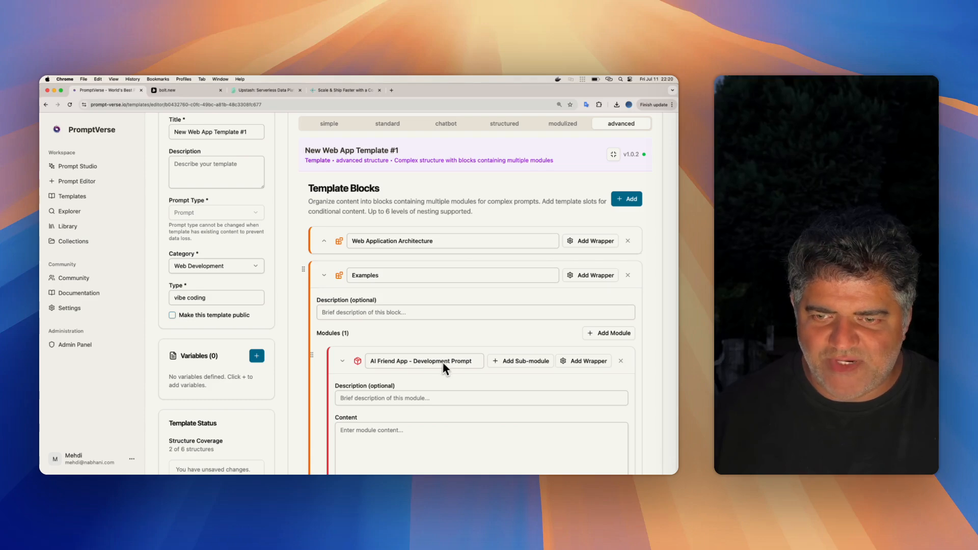
{"action": "scroll", "coordinate": [433, 285], "scroll_direction": "up", "scroll_amount": 3}
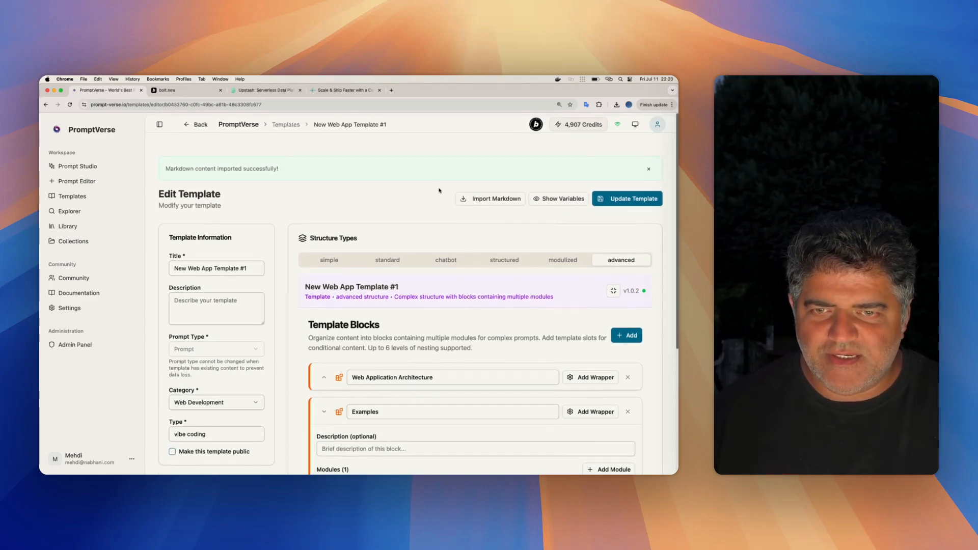
{"action": "left_click", "coordinate": [490, 198]}
{"action": "key", "text": "super+Tab"}
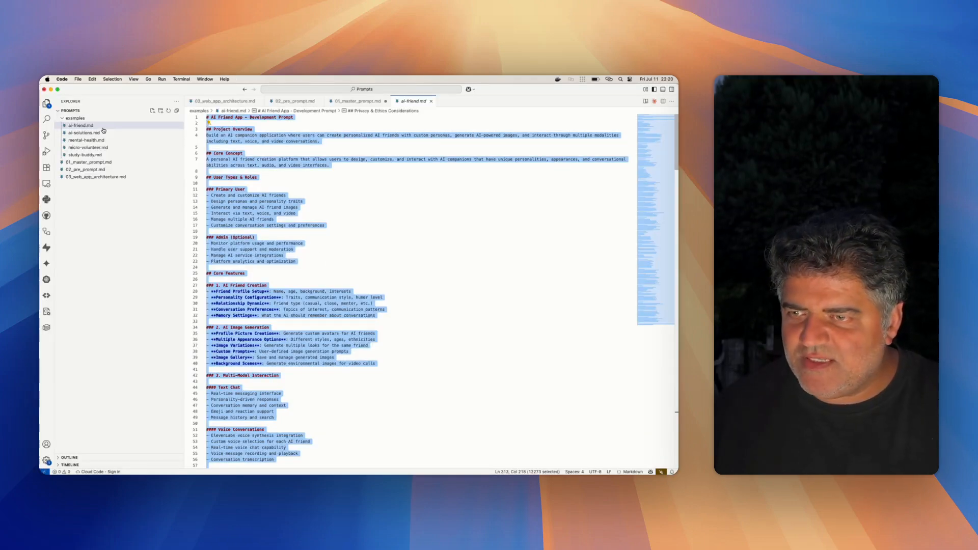
{"action": "left_click", "coordinate": [88, 147]}
{"action": "left_click", "coordinate": [393, 229]}
{"action": "key", "text": "super+a"}
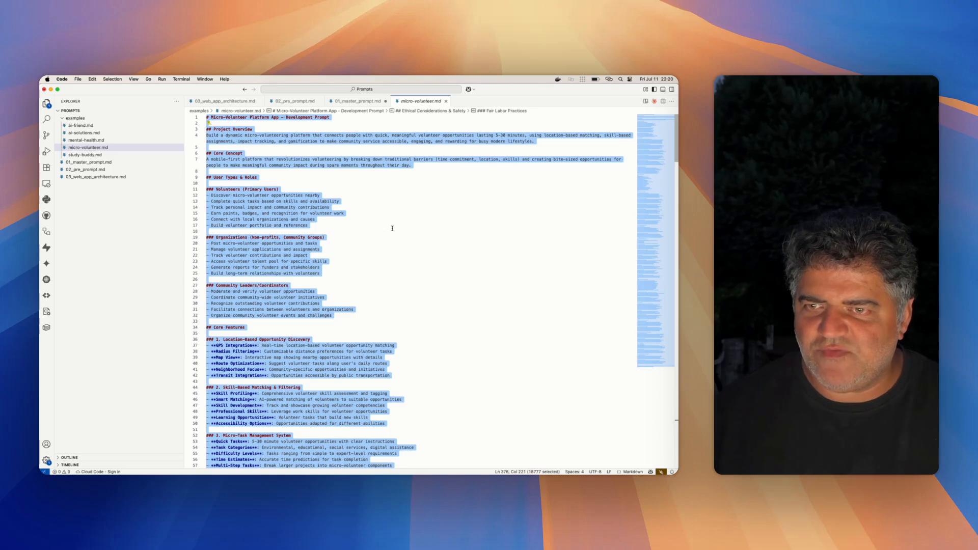
- Return to PromptVerse in Chrome and paste the micro-volunteer prompt as the markdown import content
{"action": "key", "text": "super+Tab"}
{"action": "left_click", "coordinate": [473, 223]}
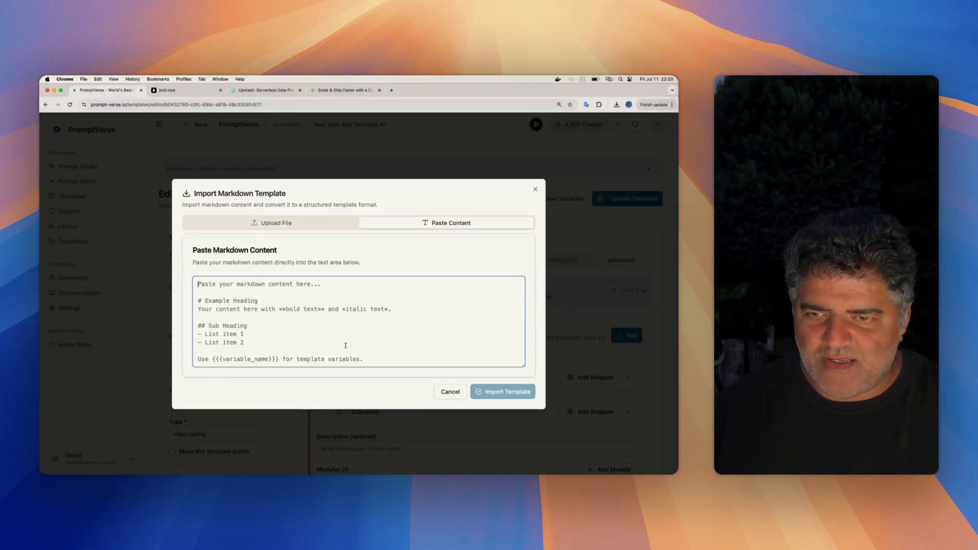
{"action": "key", "text": "super+v"}
- Import the micro-volunteer prompt with Advanced as the structure type and Examples as the target block
{"action": "scroll", "coordinate": [471, 374], "scroll_direction": "down", "scroll_amount": 5}
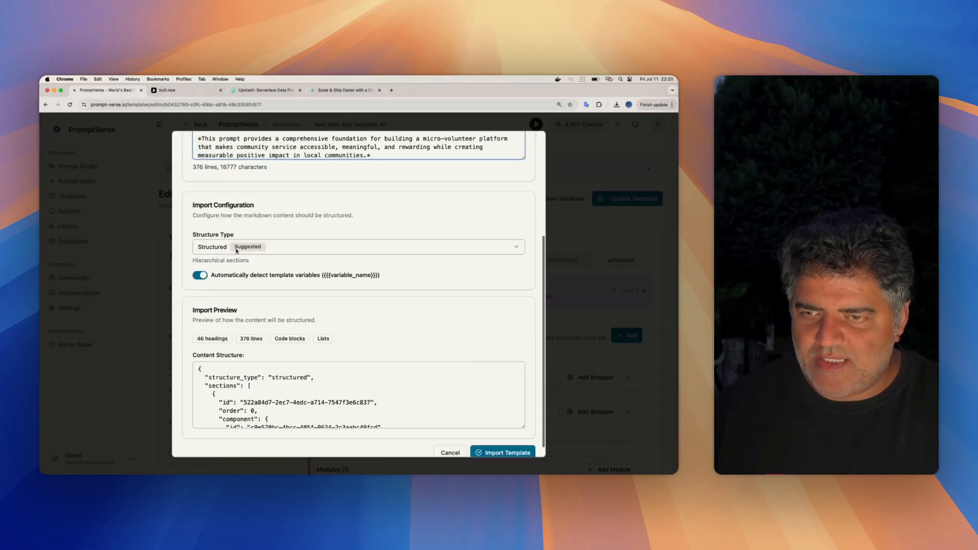
{"action": "left_click", "coordinate": [224, 247]}
{"action": "left_click", "coordinate": [227, 332]}
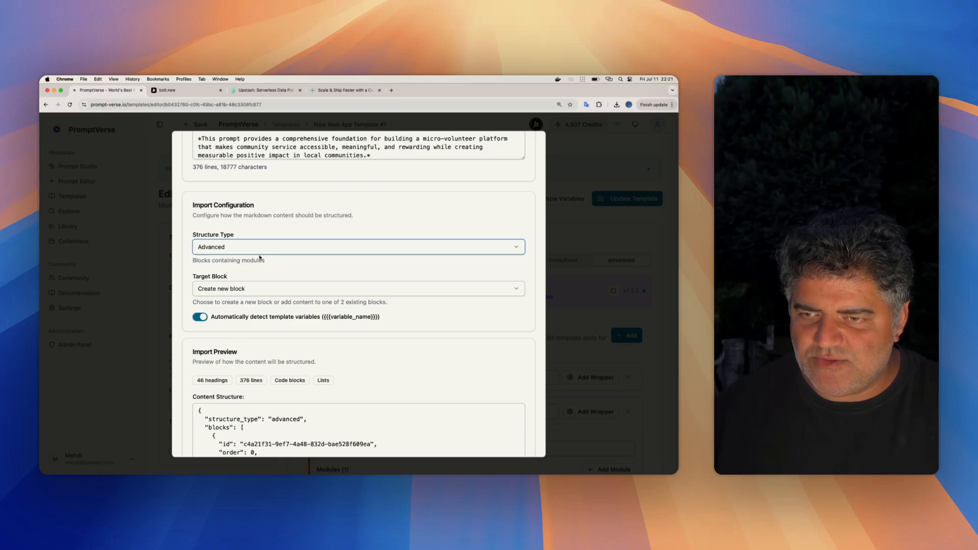
{"action": "left_click", "coordinate": [233, 289]}
{"action": "left_click", "coordinate": [210, 333]}
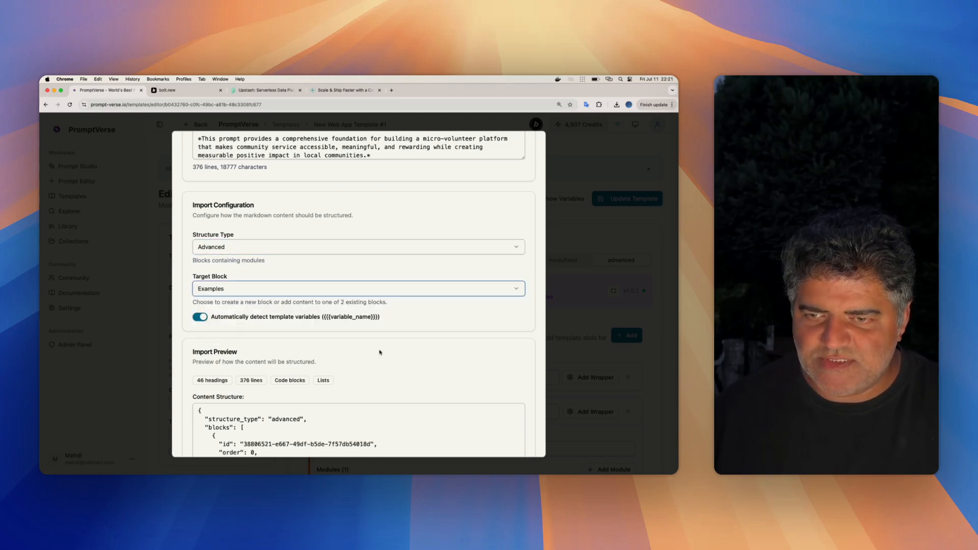
{"action": "scroll", "coordinate": [380, 352], "scroll_direction": "down", "scroll_amount": 3}
{"action": "left_click", "coordinate": [493, 441]}
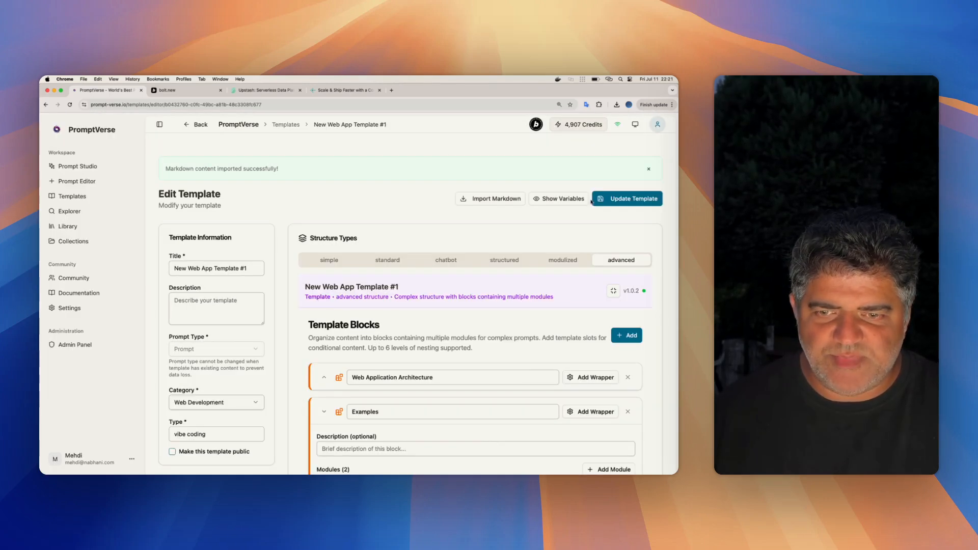
- Collapse the AI Friend App and Micro-Volunteer Platform App modules and their Examples block
{"action": "scroll", "coordinate": [591, 204], "scroll_direction": "down", "scroll_amount": 5}
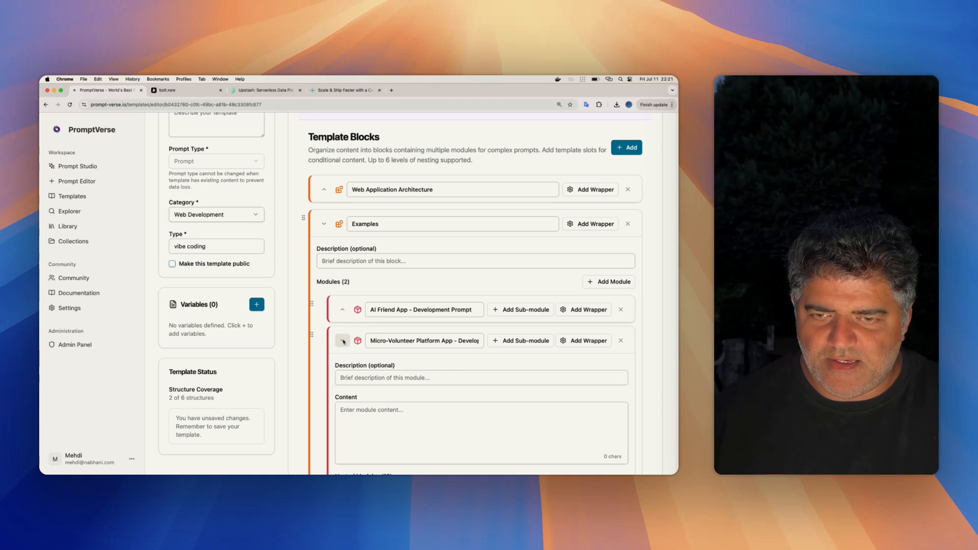
{"action": "left_click", "coordinate": [343, 341]}
{"action": "scroll", "coordinate": [470, 356], "scroll_direction": "up", "scroll_amount": 3}
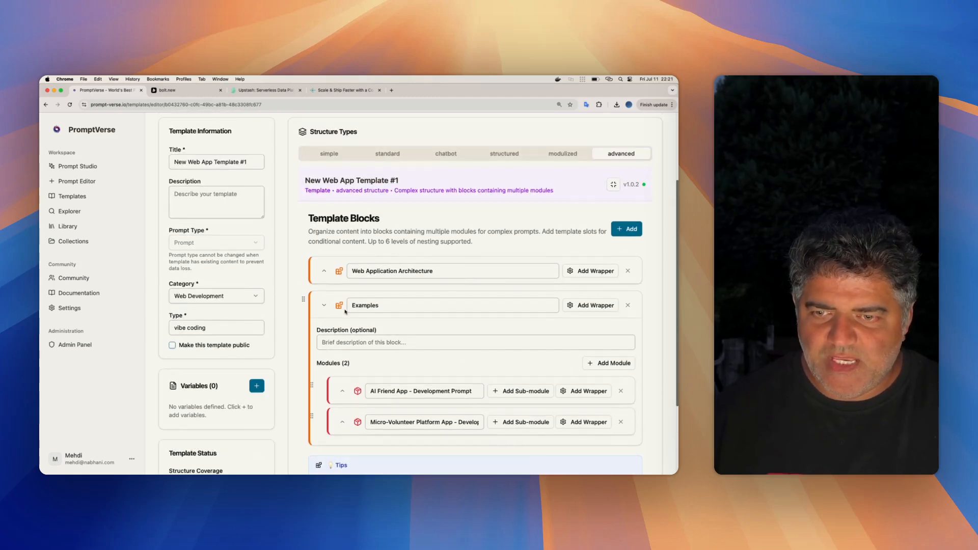
{"action": "left_click", "coordinate": [324, 305]}
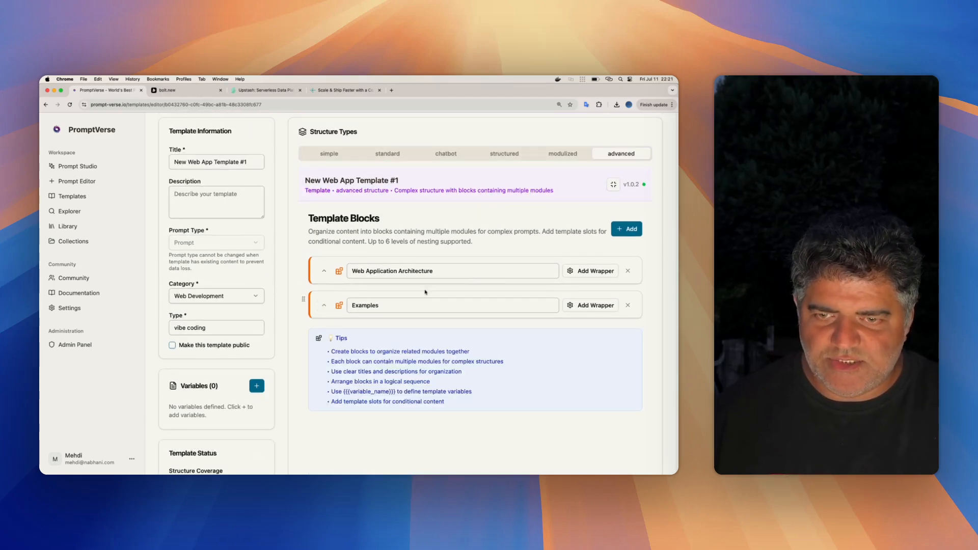
- Save the template and start AI generation from New Web App Template #1 in the template library
{"action": "scroll", "coordinate": [423, 293], "scroll_direction": "up", "scroll_amount": 1}
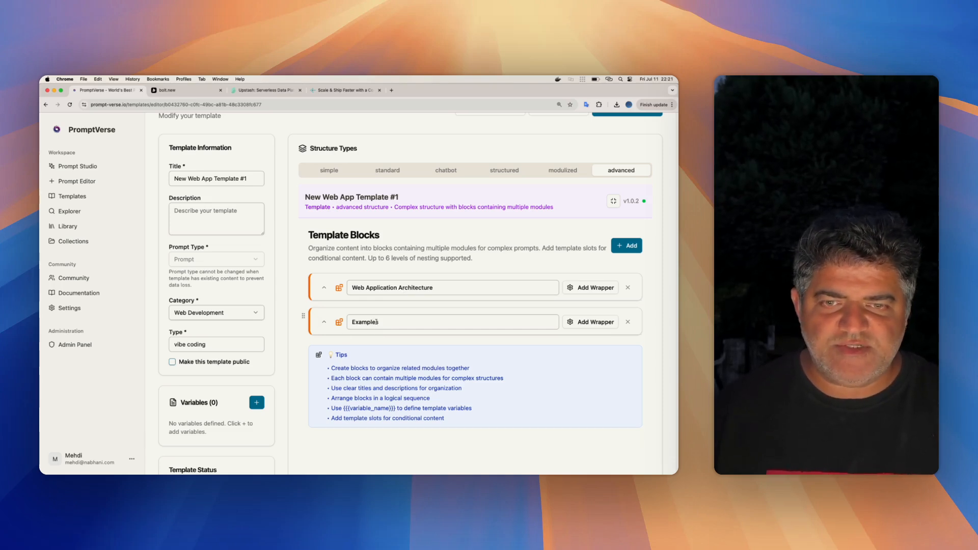
{"action": "scroll", "coordinate": [591, 226], "scroll_direction": "up", "scroll_amount": 3}
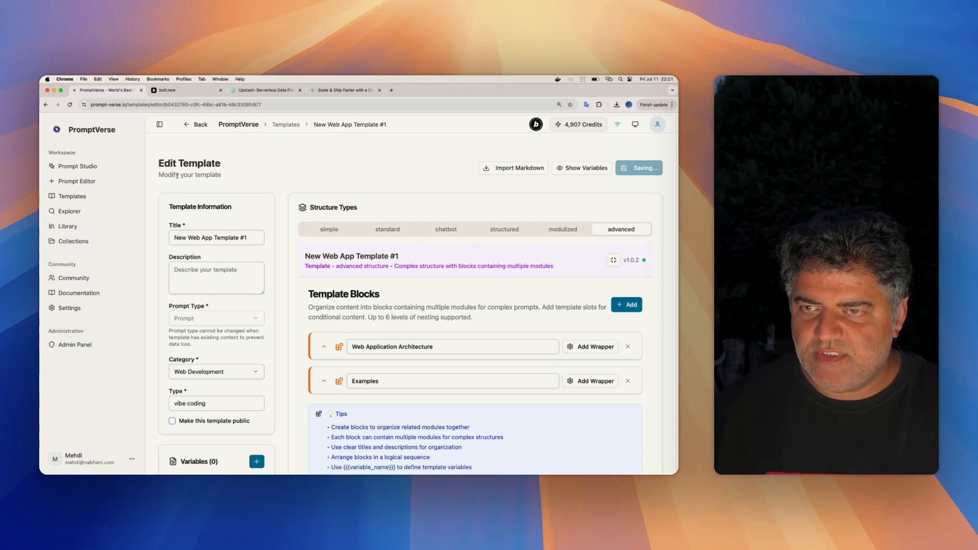
{"action": "left_click", "coordinate": [72, 196]}
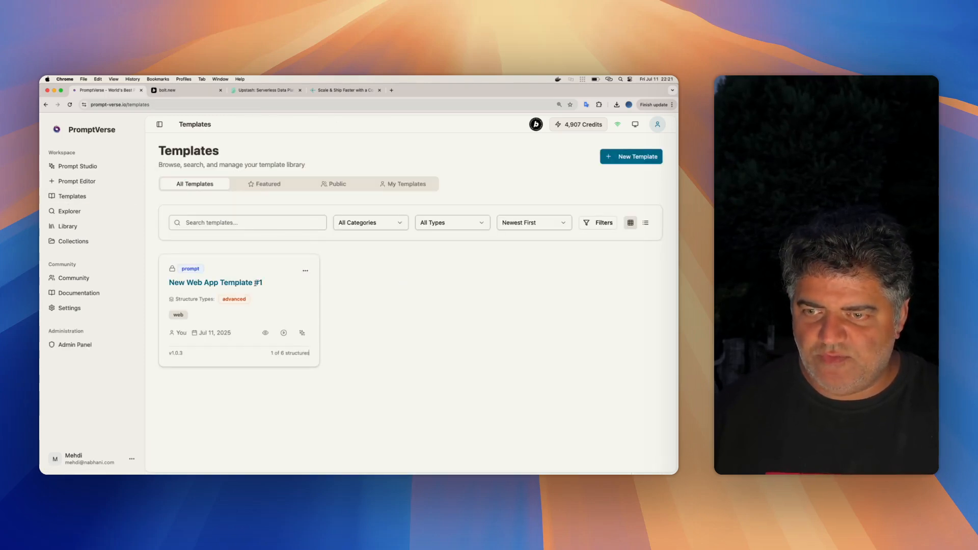
{"action": "left_click", "coordinate": [305, 271]}
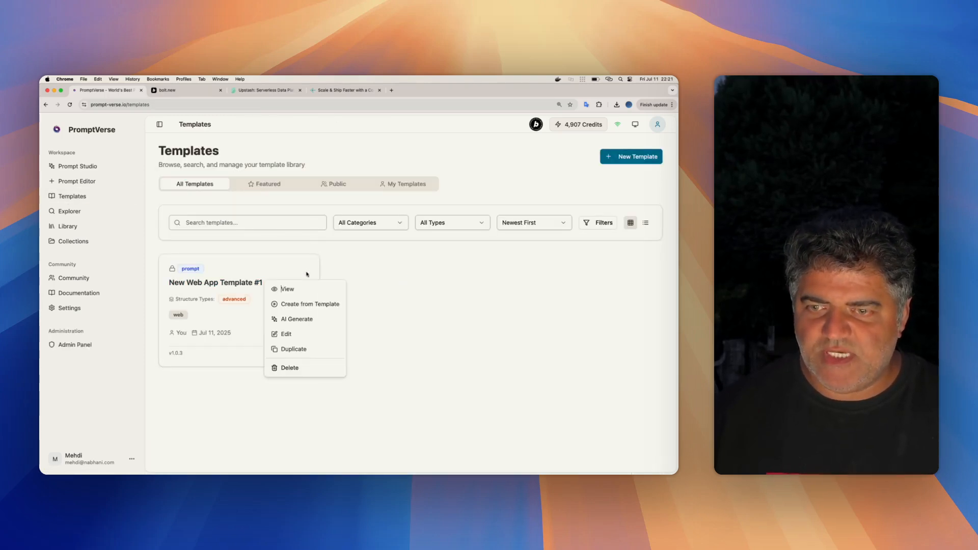
{"action": "left_click", "coordinate": [316, 323]}
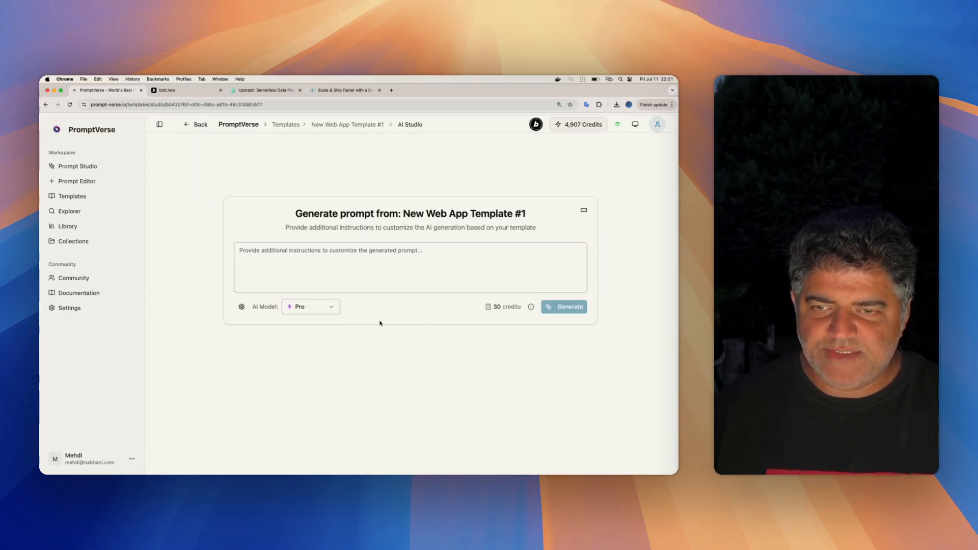
- Configure the prompt generation with Advanced template structure, Structured output structure and Medium complexity
{"action": "left_click", "coordinate": [241, 307]}
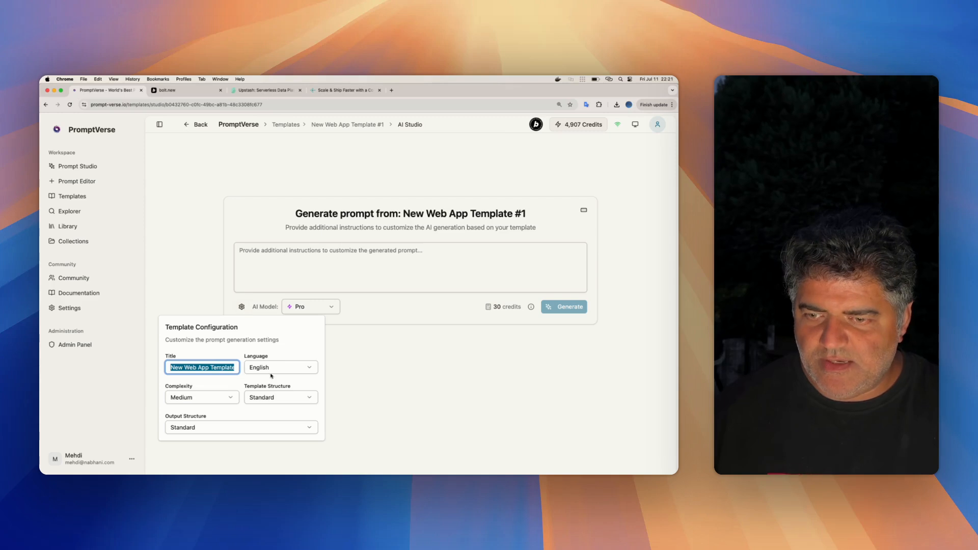
{"action": "left_click", "coordinate": [276, 400]}
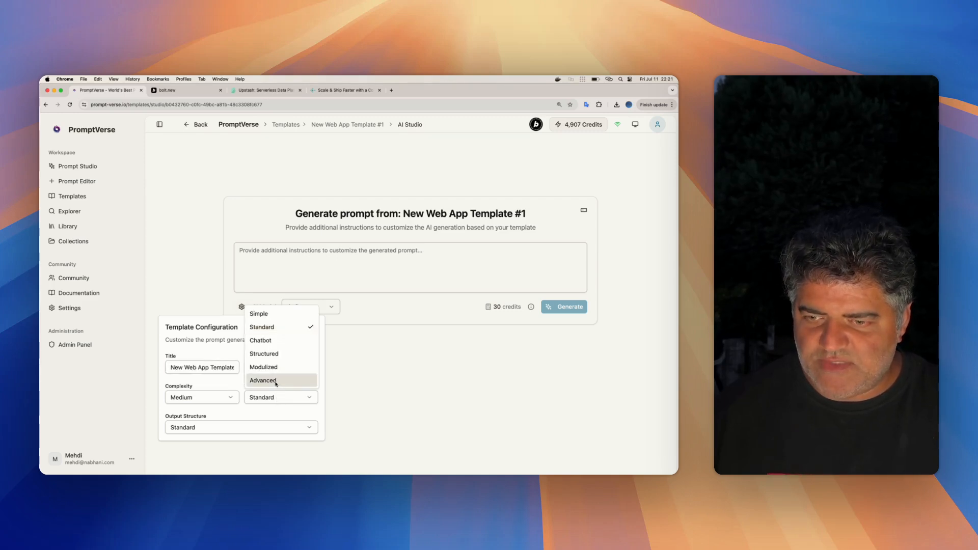
{"action": "left_click", "coordinate": [275, 381]}
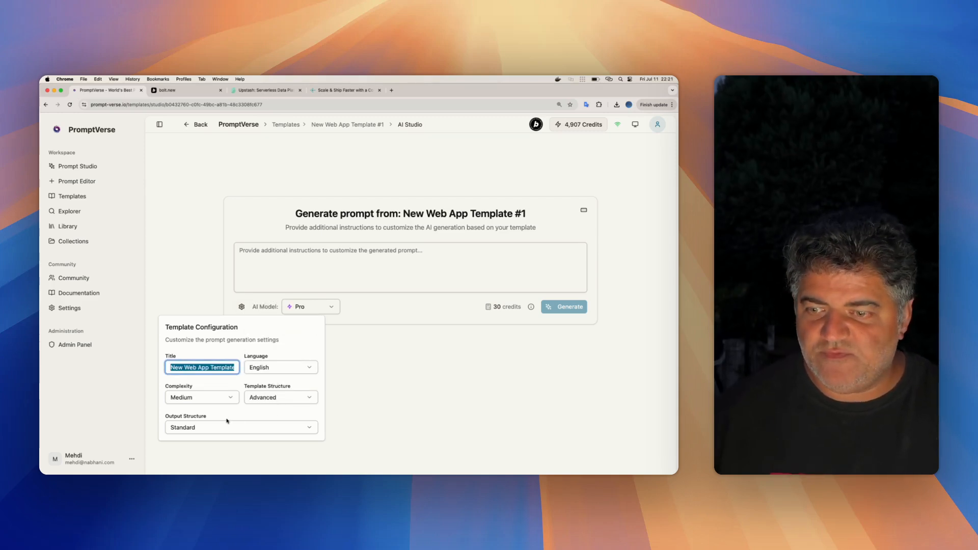
{"action": "left_click", "coordinate": [204, 429]}
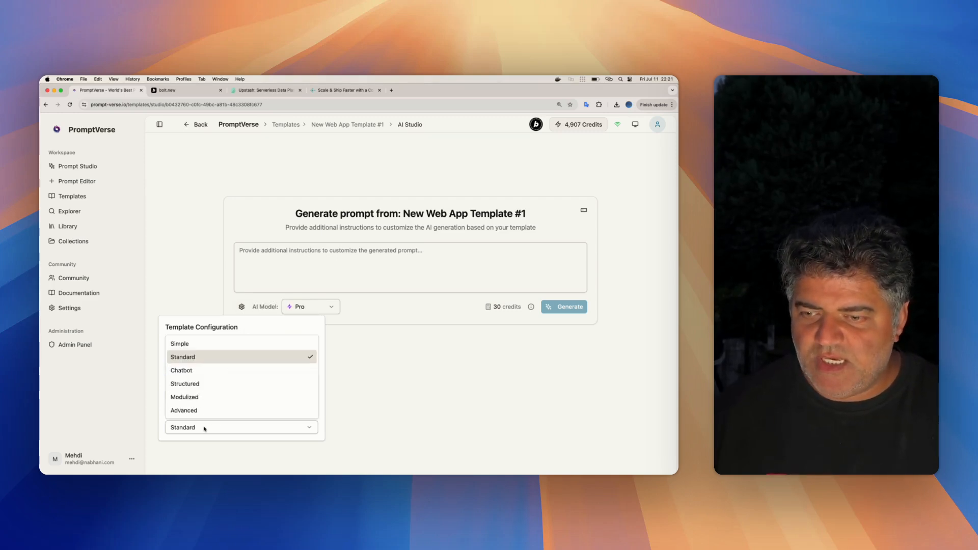
{"action": "left_click", "coordinate": [204, 383]}
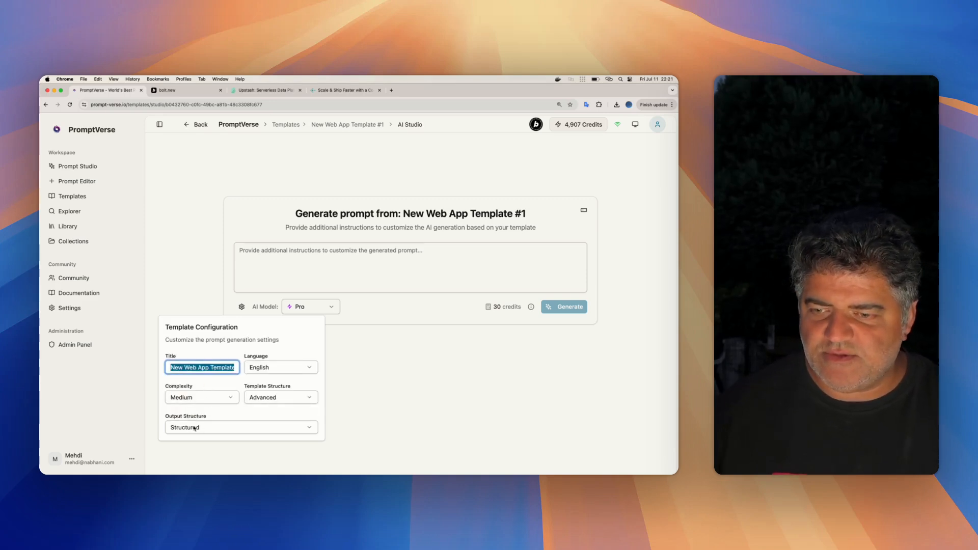
{"action": "left_click", "coordinate": [201, 398]}
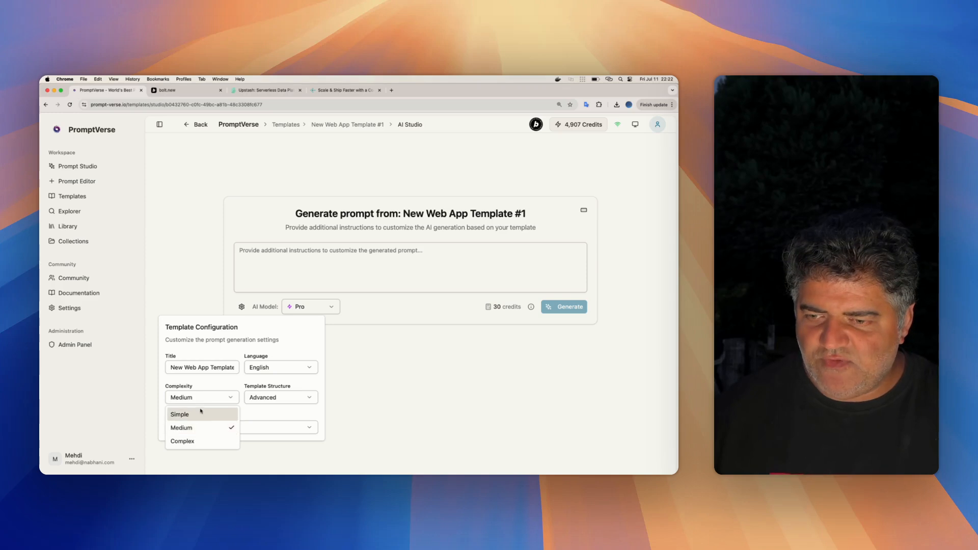
{"action": "left_click", "coordinate": [195, 428]}
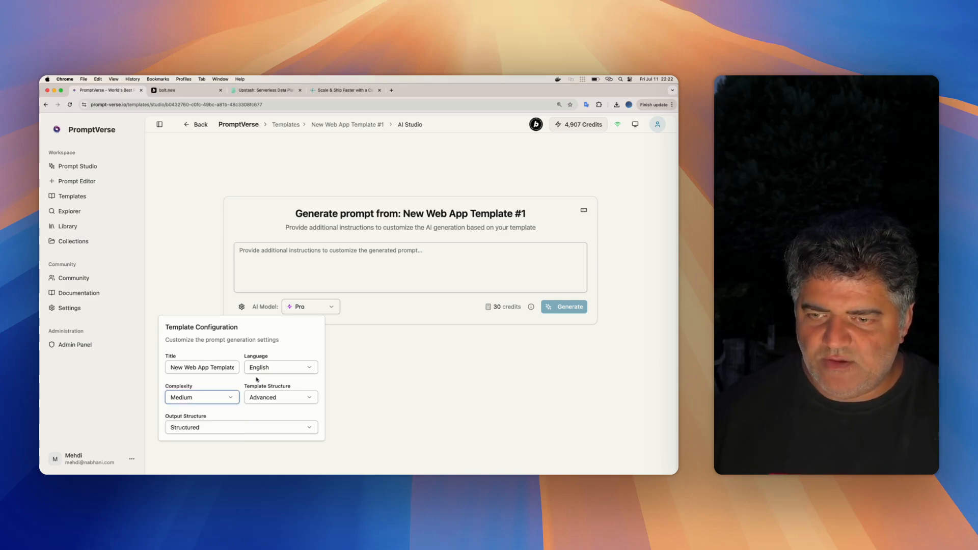
- Clear the title in the template configuration and move to the additional instructions for the generated prompt
{"action": "triple_click", "coordinate": [200, 367]}
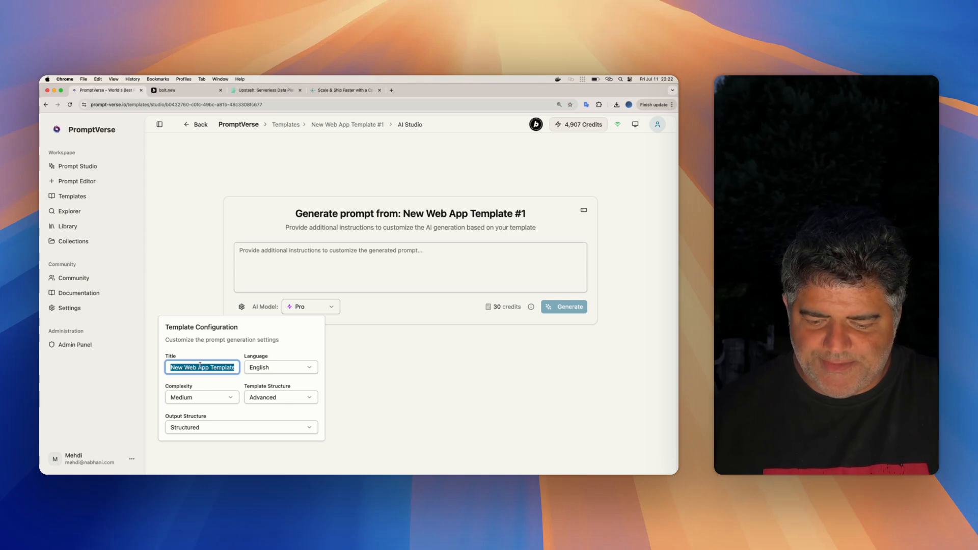
{"action": "type", "text": "d"}
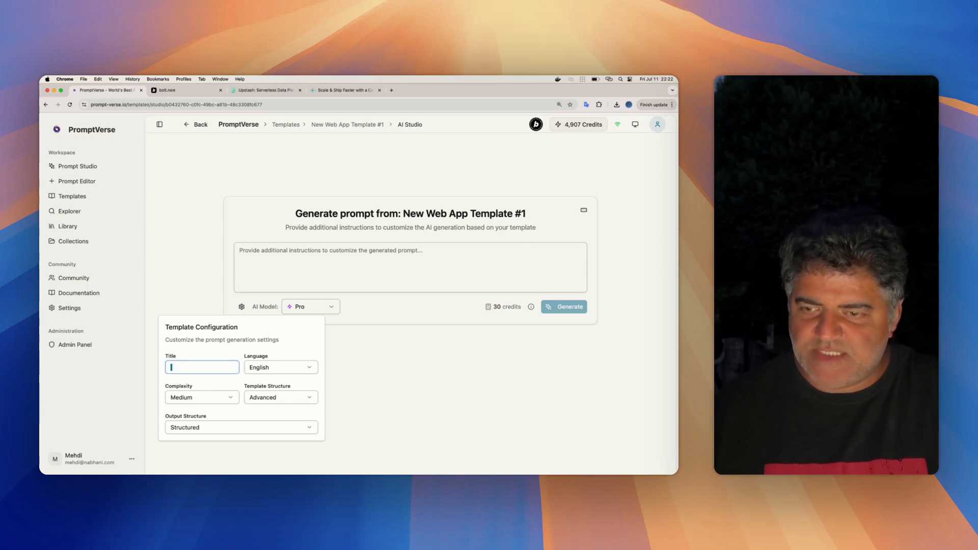
{"action": "key", "text": "BackSpace"}
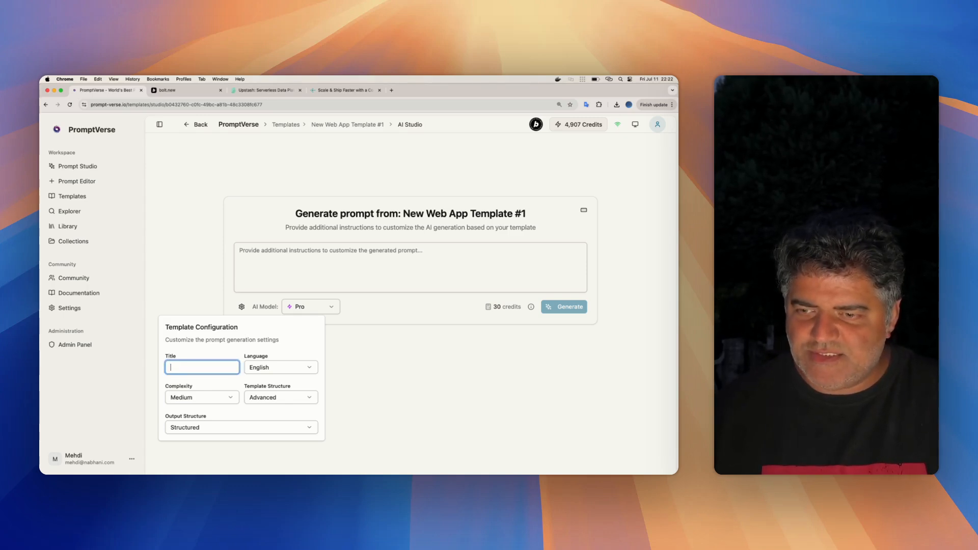
{"action": "left_click", "coordinate": [310, 248]}
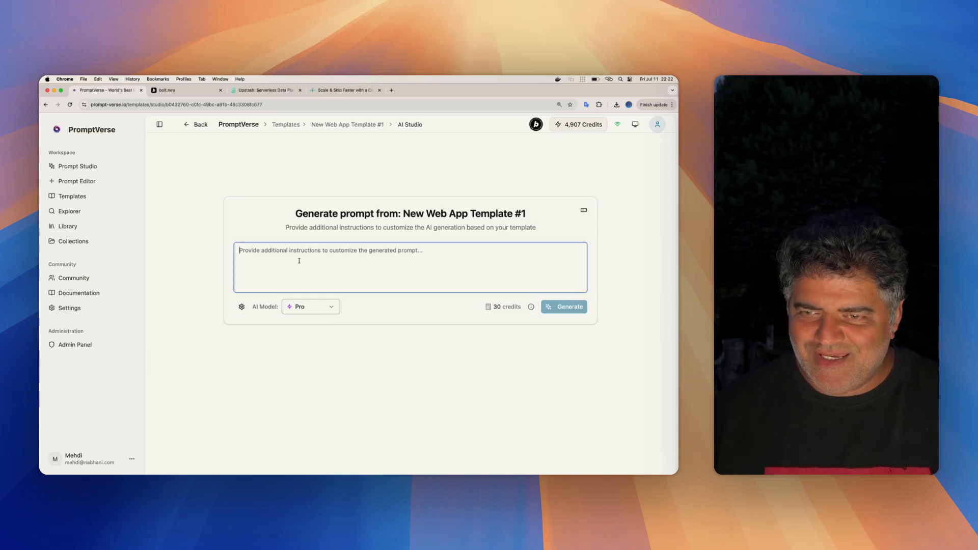
- Enter "Fun Task Management App" as the additional instructions for the generated prompt
{"action": "type", "text": "Task Management App"}
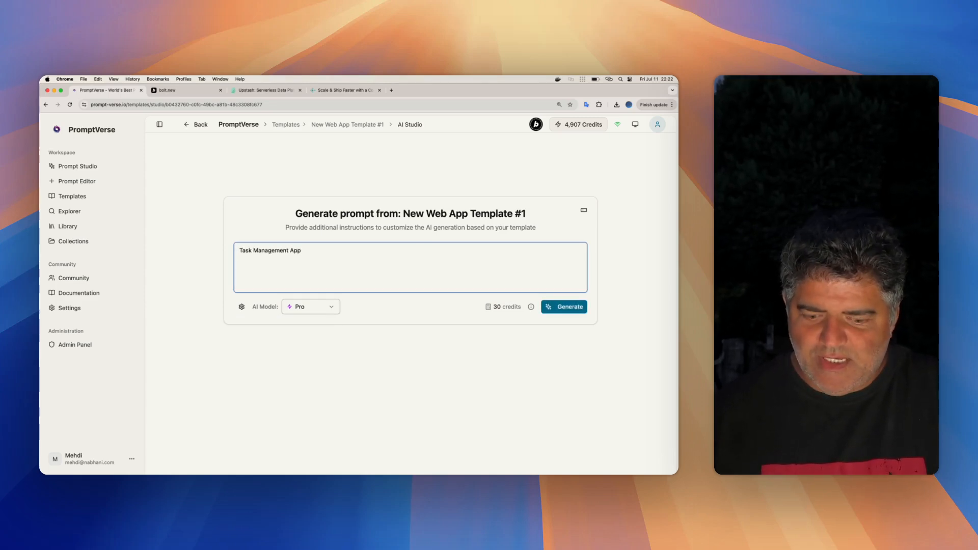
{"action": "key", "text": "super+Left"}
{"action": "type", "text": "Fun"}
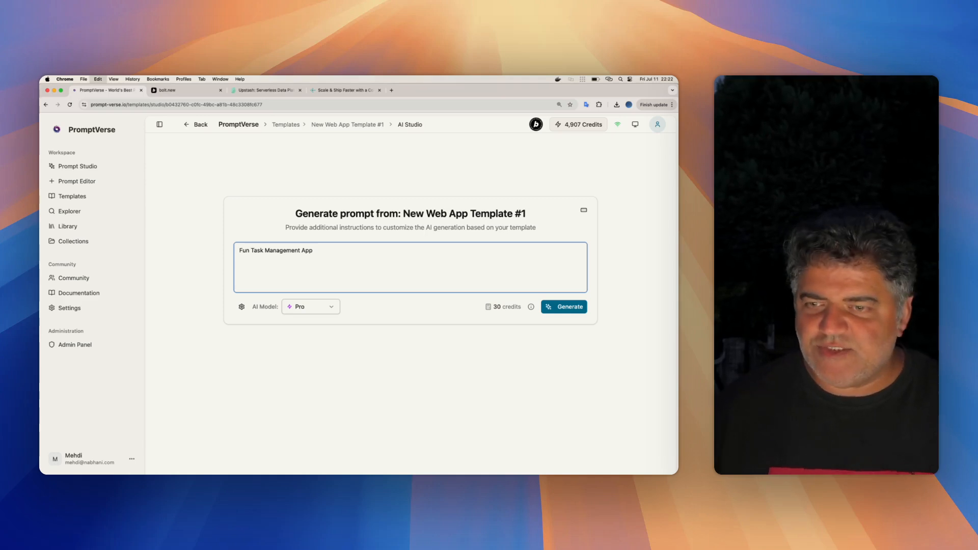
- Copy the instruction text into the template configuration so the title is "Fun Task Management App"
{"action": "key", "text": "super+a"}
{"action": "left_click", "coordinate": [232, 306]}
{"action": "left_click", "coordinate": [241, 306]}
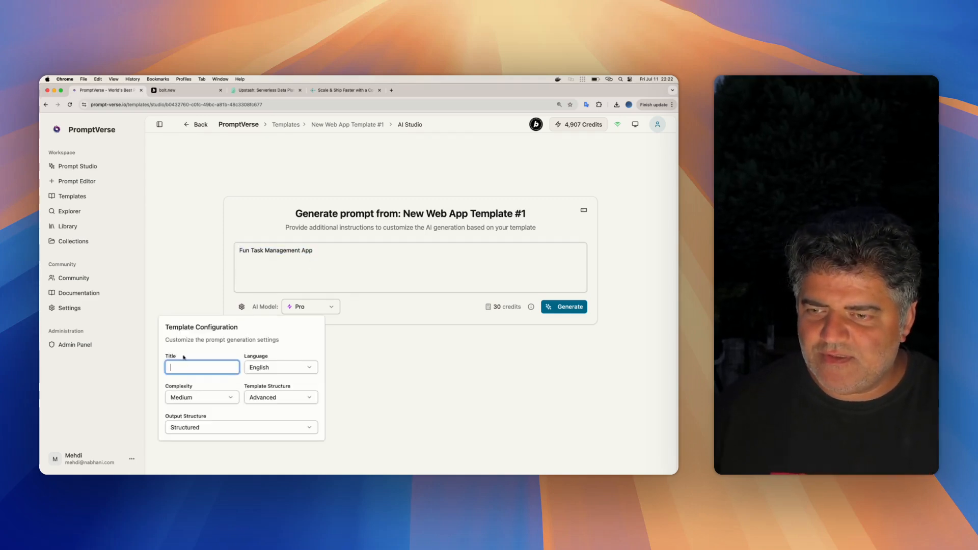
{"action": "triple_click", "coordinate": [185, 367]}
{"action": "left_click", "coordinate": [410, 378]}
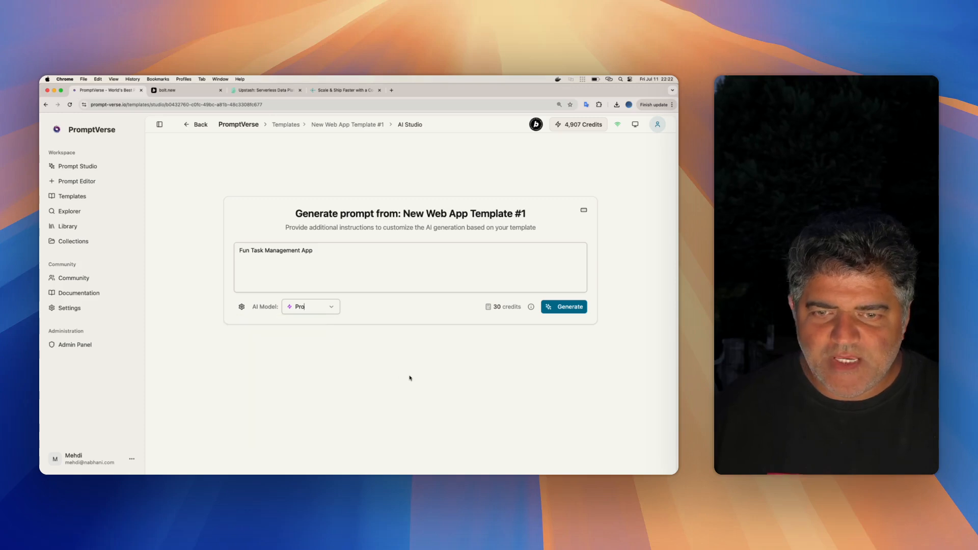
- Check the available AI models, keep Pro selected, and recheck the template configuration
{"action": "left_click", "coordinate": [306, 307]}
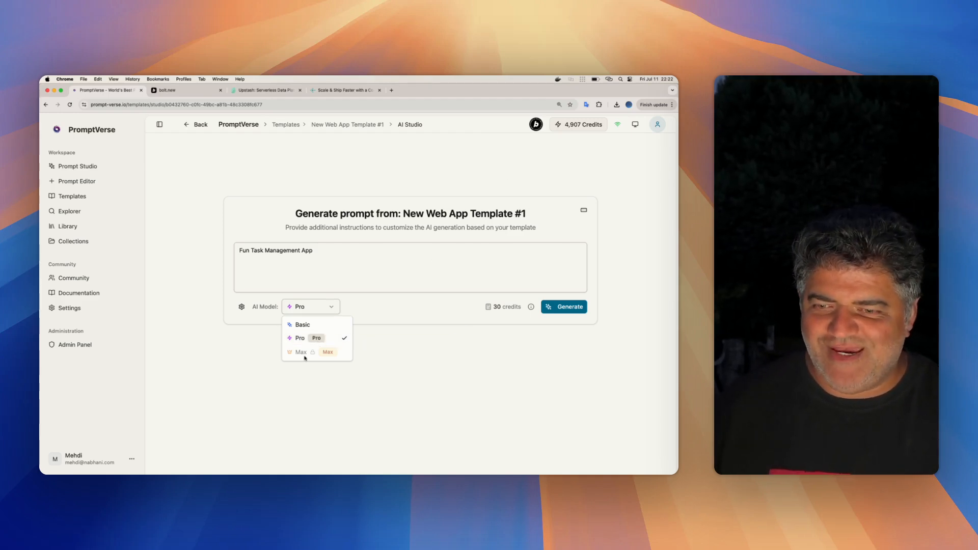
{"action": "left_click", "coordinate": [301, 338]}
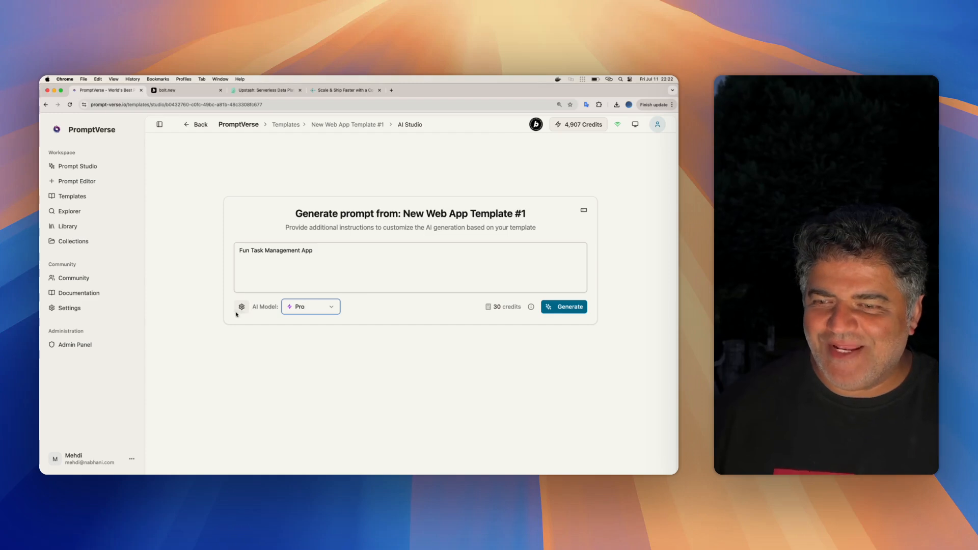
{"action": "left_click", "coordinate": [237, 311]}
{"action": "left_click", "coordinate": [532, 363]}
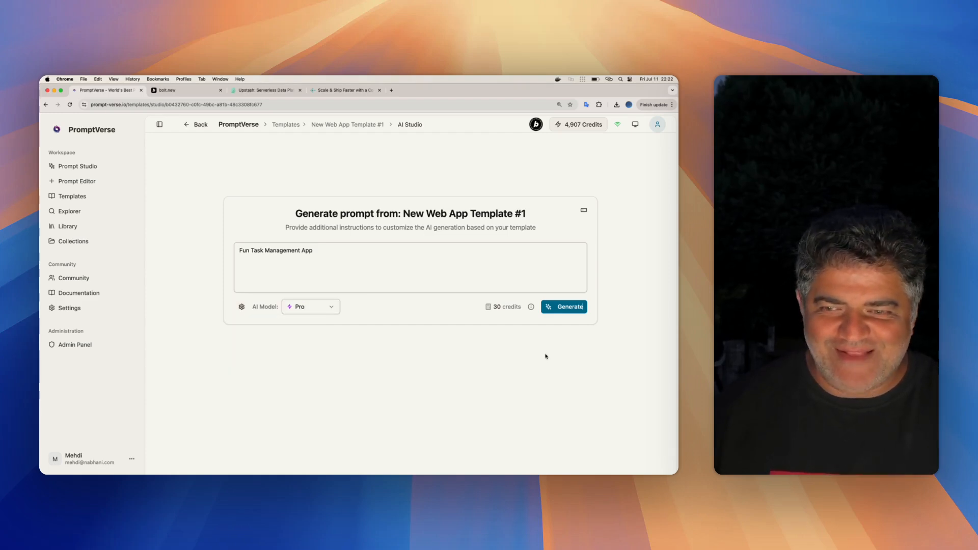
- Switch the template studio to form mode and review the configuration, additional instructions and cost calculation
{"action": "left_click", "coordinate": [584, 211]}
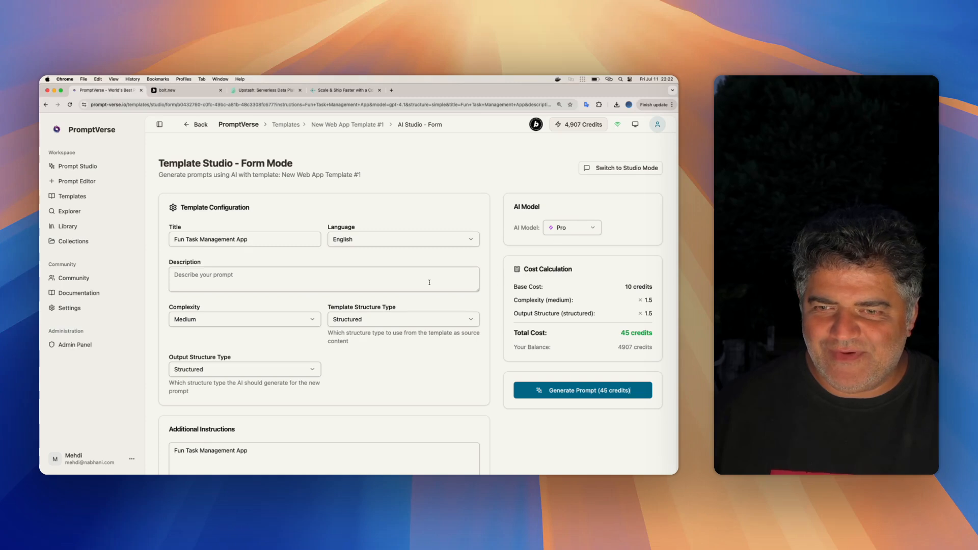
{"action": "scroll", "coordinate": [430, 282], "scroll_direction": "down", "scroll_amount": 3}
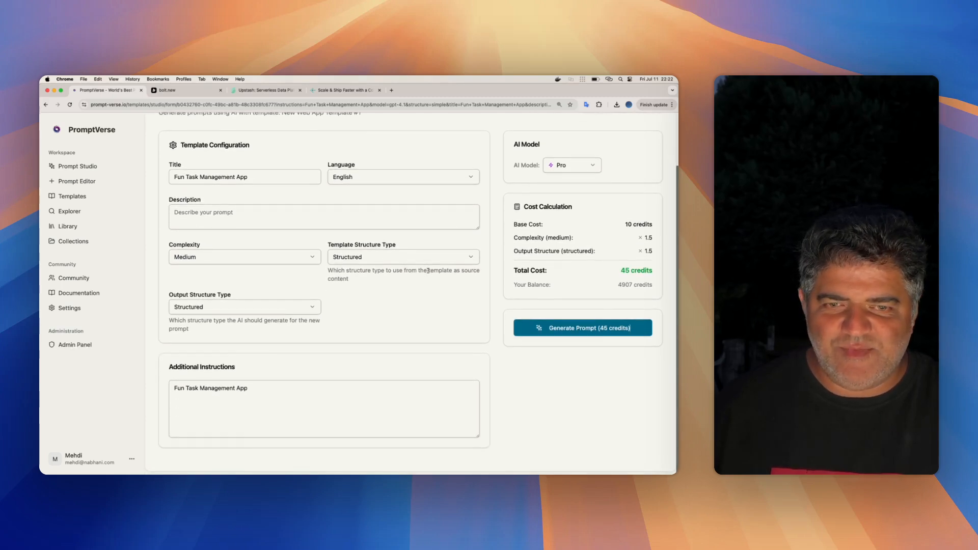
{"action": "scroll", "coordinate": [428, 270], "scroll_direction": "up", "scroll_amount": 1}
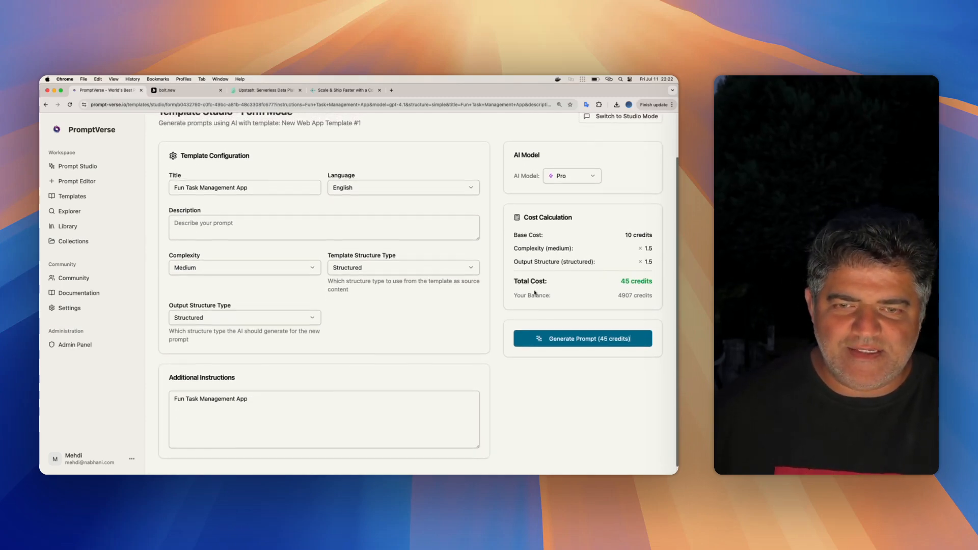
{"action": "scroll", "coordinate": [479, 329], "scroll_direction": "up", "scroll_amount": 1}
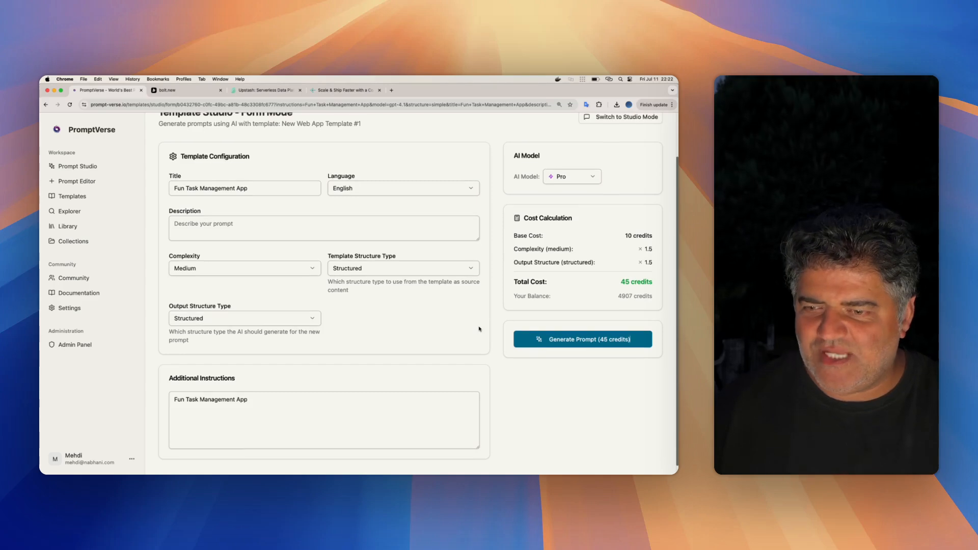
{"action": "scroll", "coordinate": [479, 329], "scroll_direction": "up", "scroll_amount": 2}
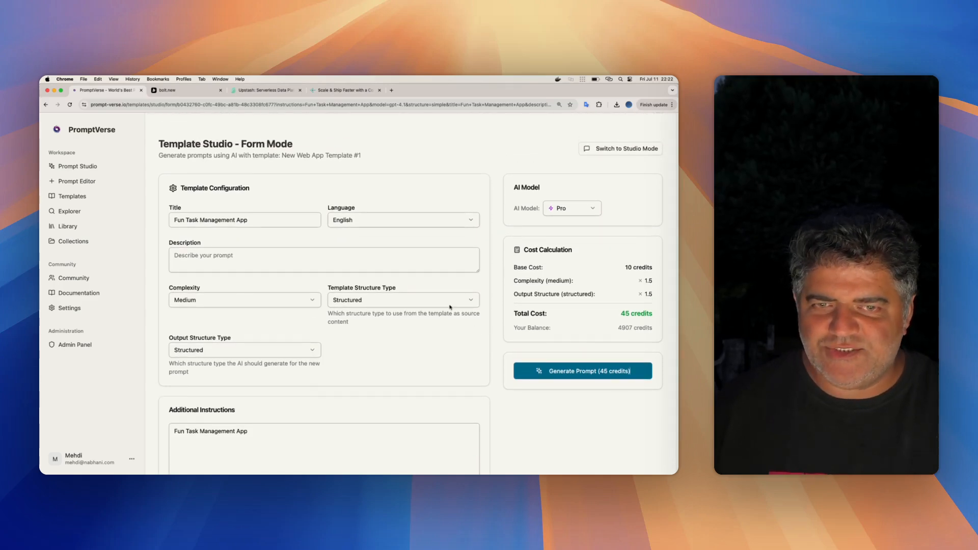
{"action": "scroll", "coordinate": [450, 307], "scroll_direction": "up", "scroll_amount": 1}
{"action": "scroll", "coordinate": [377, 260], "scroll_direction": "down", "scroll_amount": 3}
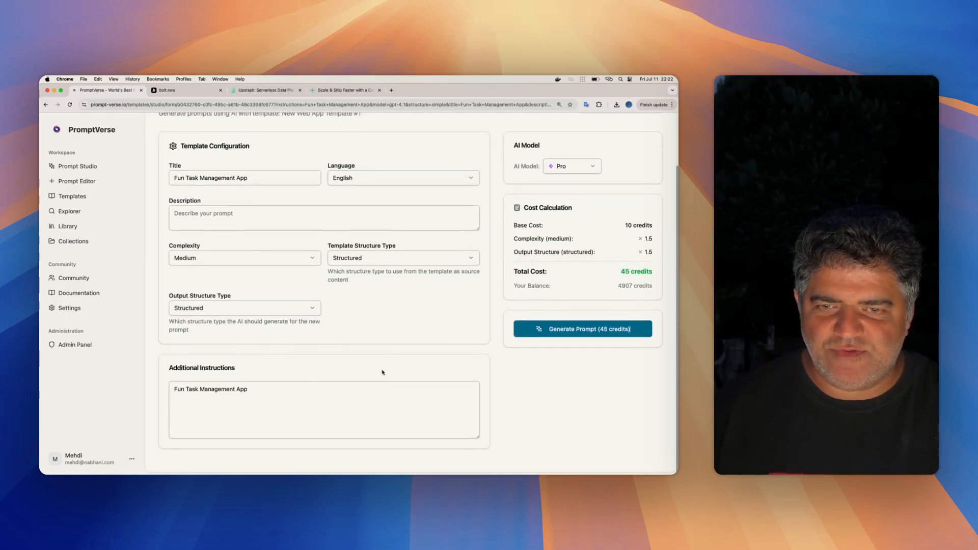
{"action": "scroll", "coordinate": [392, 363], "scroll_direction": "up", "scroll_amount": 3}
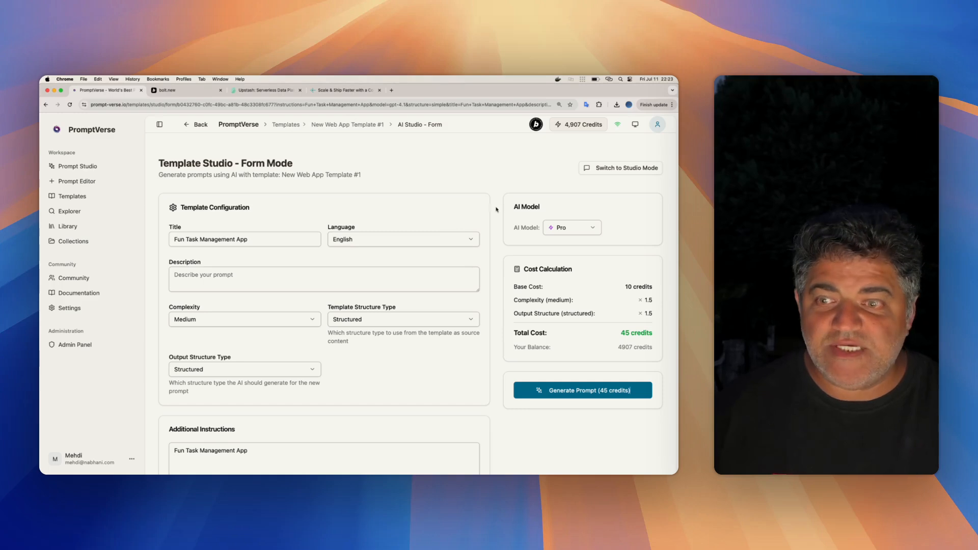
- Return to studio mode and generate the Fun Task Management App prompt from the template
{"action": "left_click", "coordinate": [603, 168]}
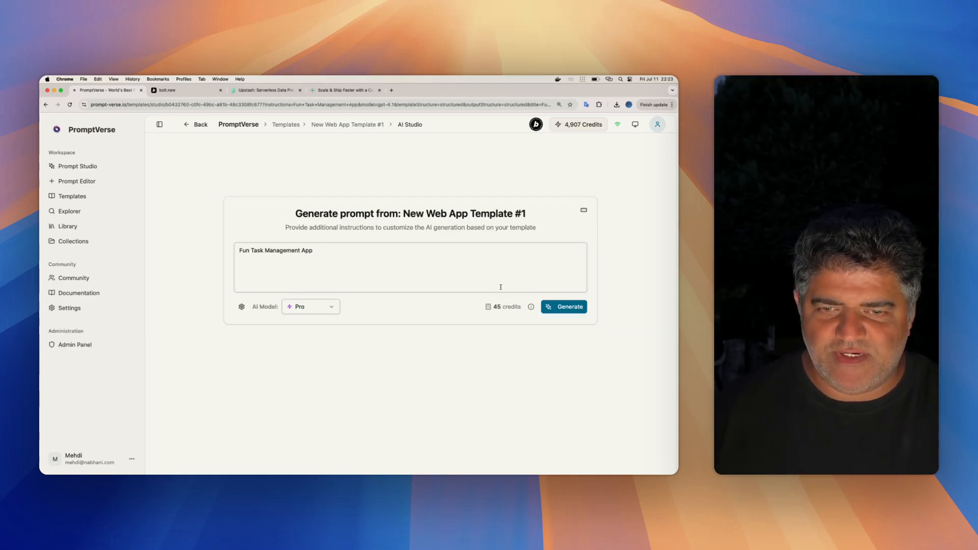
{"action": "mouse_move", "coordinate": [531, 308]}
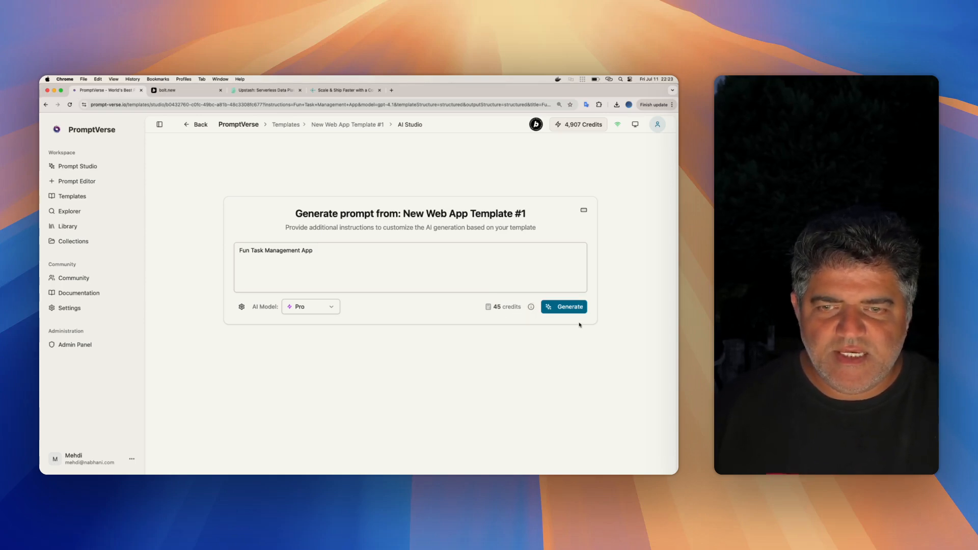
{"action": "left_click", "coordinate": [569, 309]}
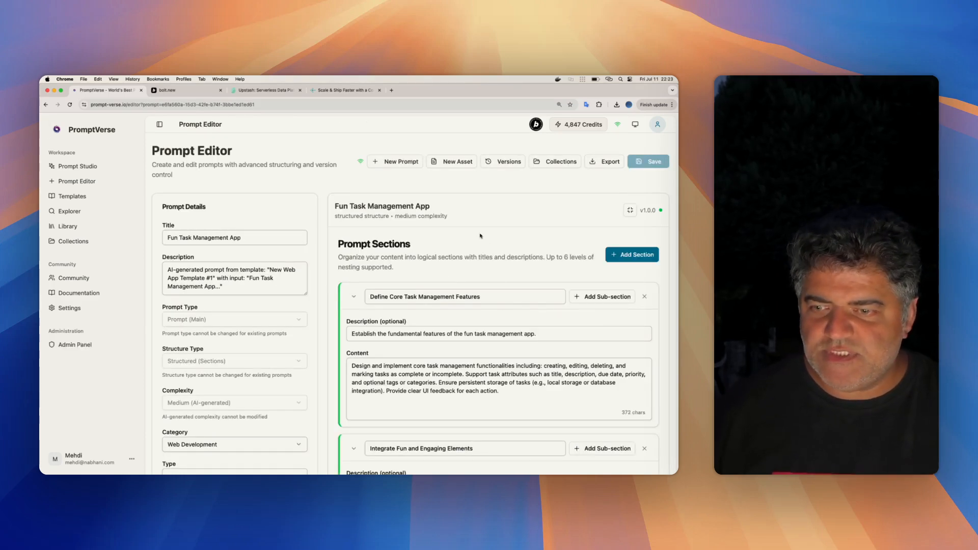
- Review the generated prompt's details and all its sections, from core task management features to example user flows
{"action": "scroll", "coordinate": [476, 233], "scroll_direction": "down", "scroll_amount": 5}
{"action": "scroll", "coordinate": [476, 233], "scroll_direction": "down", "scroll_amount": 15}
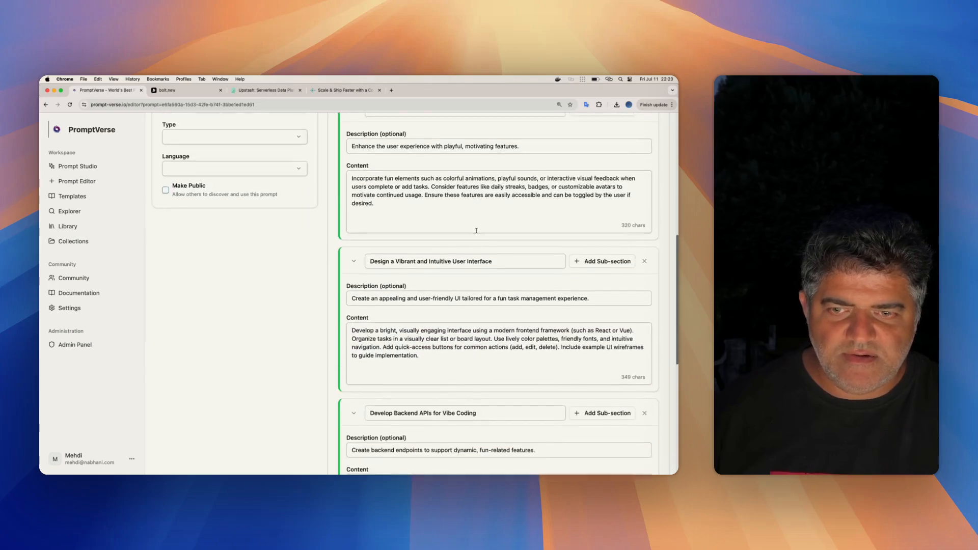
{"action": "scroll", "coordinate": [476, 232], "scroll_direction": "down", "scroll_amount": 5}
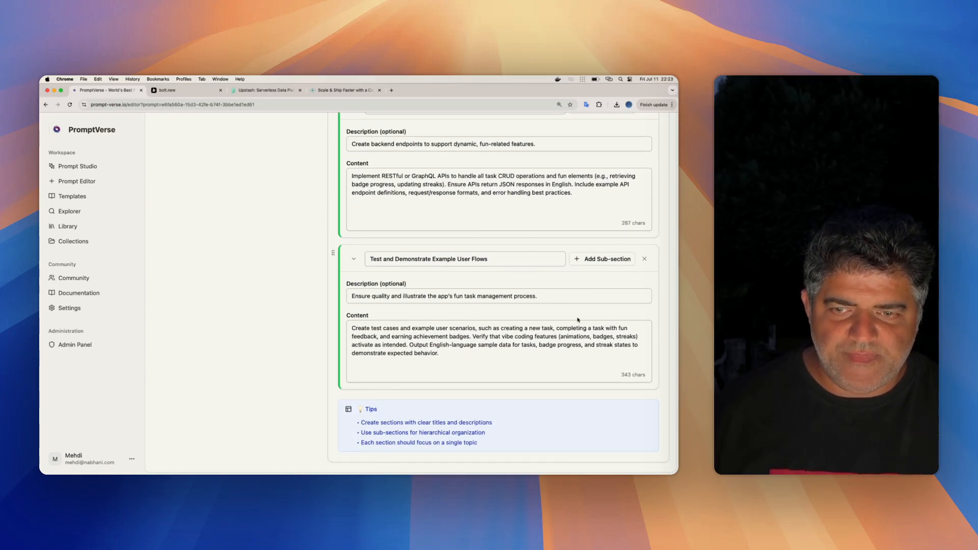
{"action": "scroll", "coordinate": [578, 320], "scroll_direction": "up", "scroll_amount": 20}
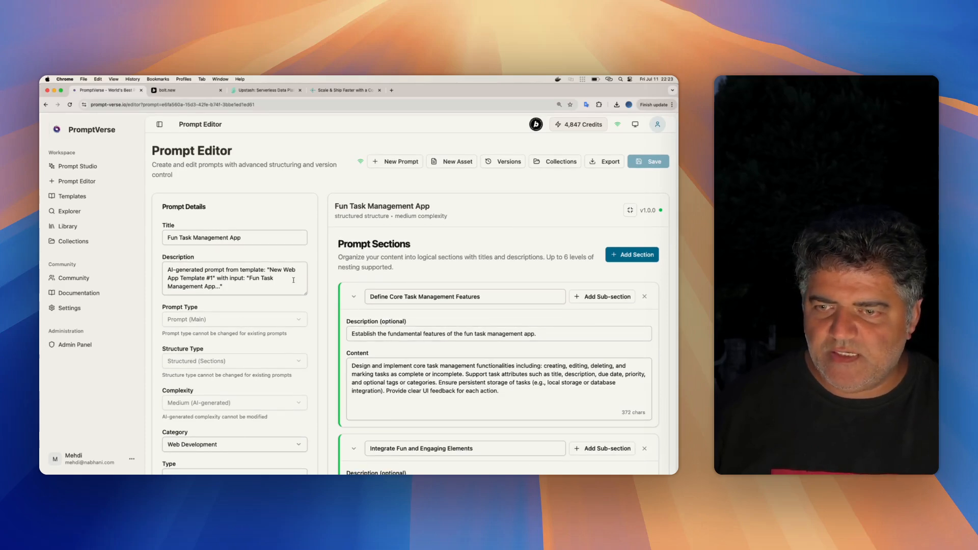
{"action": "scroll", "coordinate": [506, 327], "scroll_direction": "down", "scroll_amount": 8}
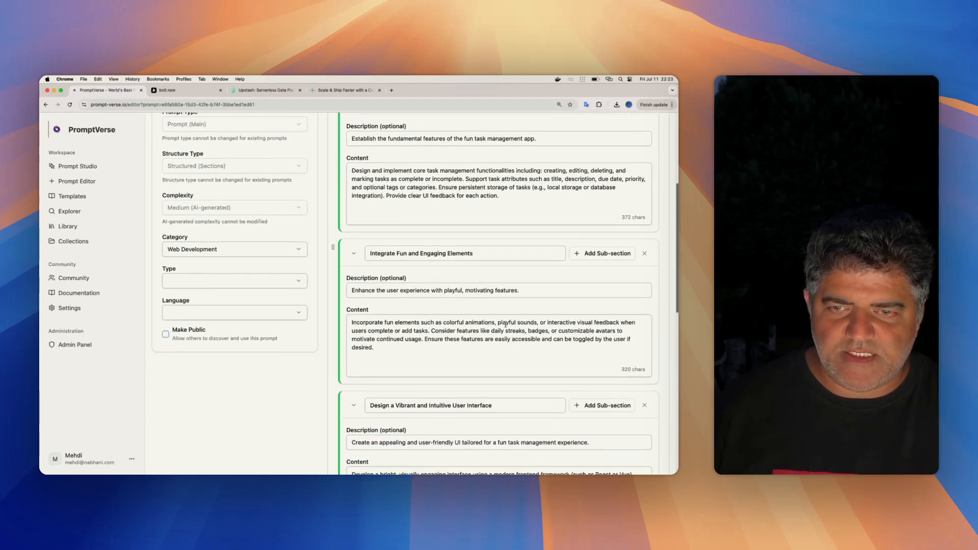
{"action": "scroll", "coordinate": [506, 326], "scroll_direction": "up", "scroll_amount": 8}
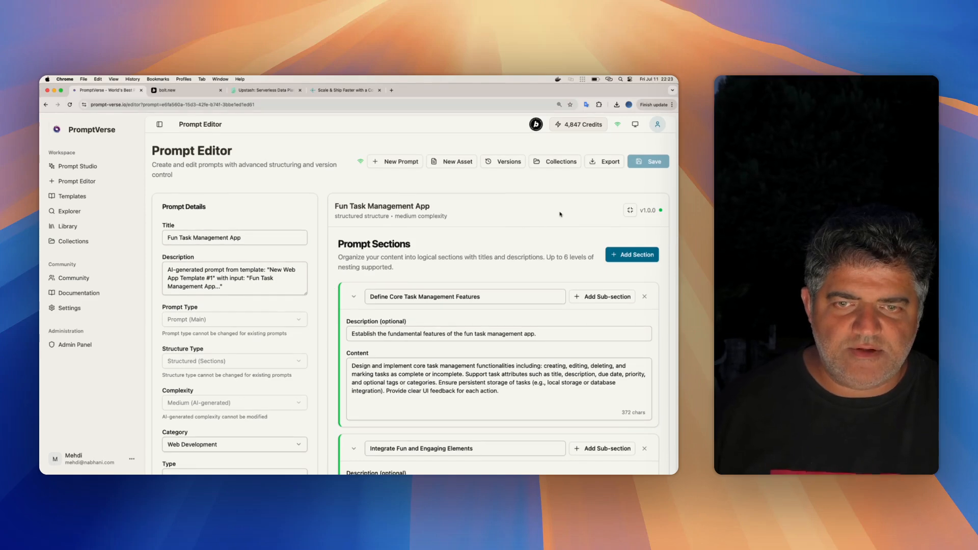
{"action": "scroll", "coordinate": [545, 269], "scroll_direction": "down", "scroll_amount": 20}
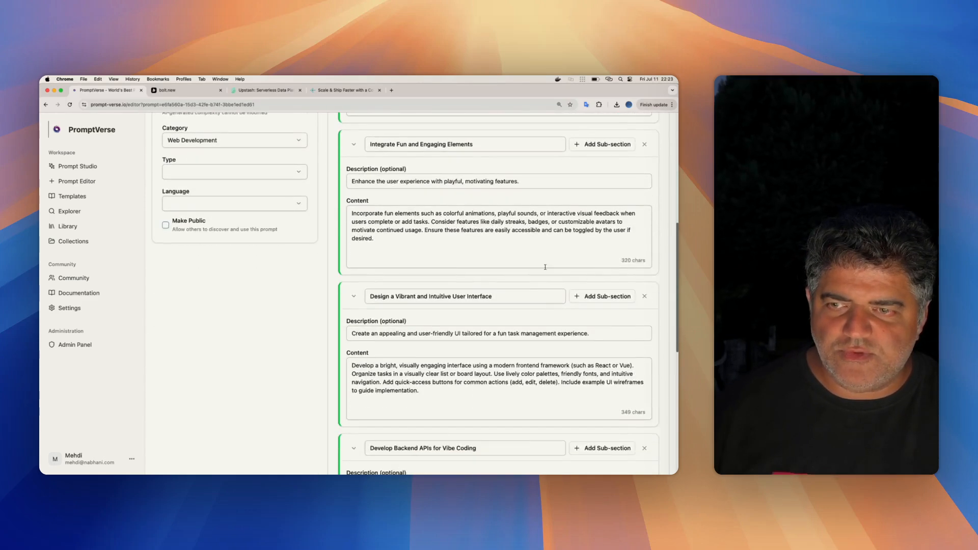
{"action": "scroll", "coordinate": [545, 269], "scroll_direction": "down", "scroll_amount": 3}
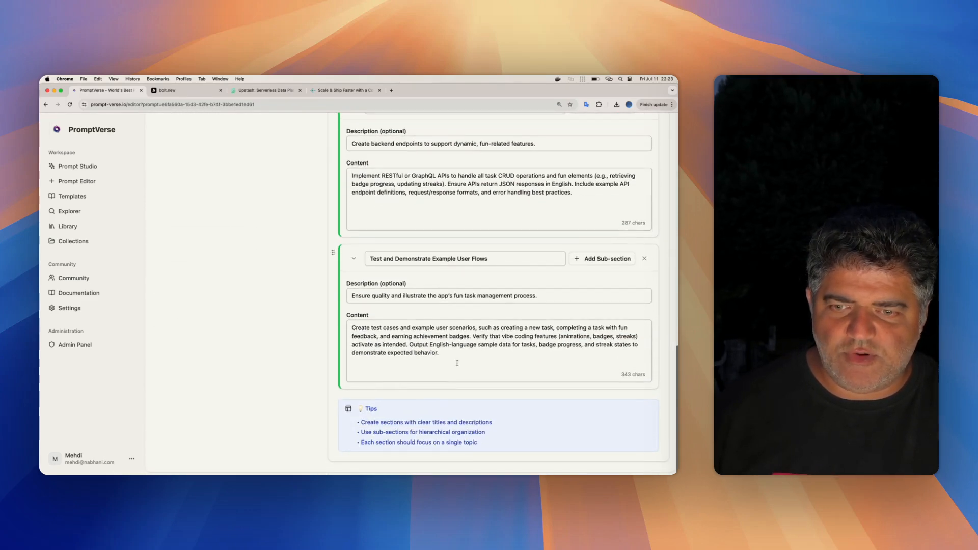
{"action": "scroll", "coordinate": [457, 365], "scroll_direction": "up", "scroll_amount": 20}
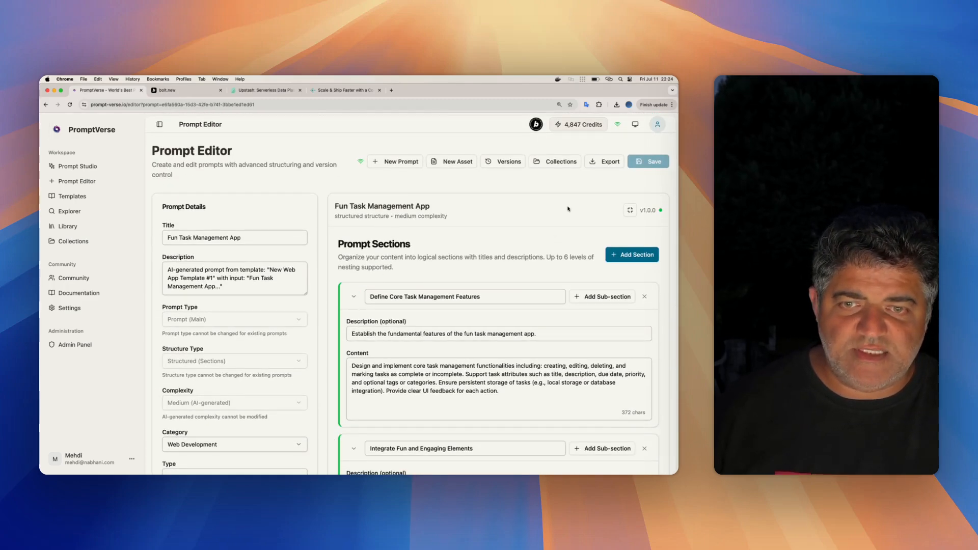
- Open the export settings for the Fun Task Management App prompt and look through the available formats
{"action": "left_click", "coordinate": [606, 164]}
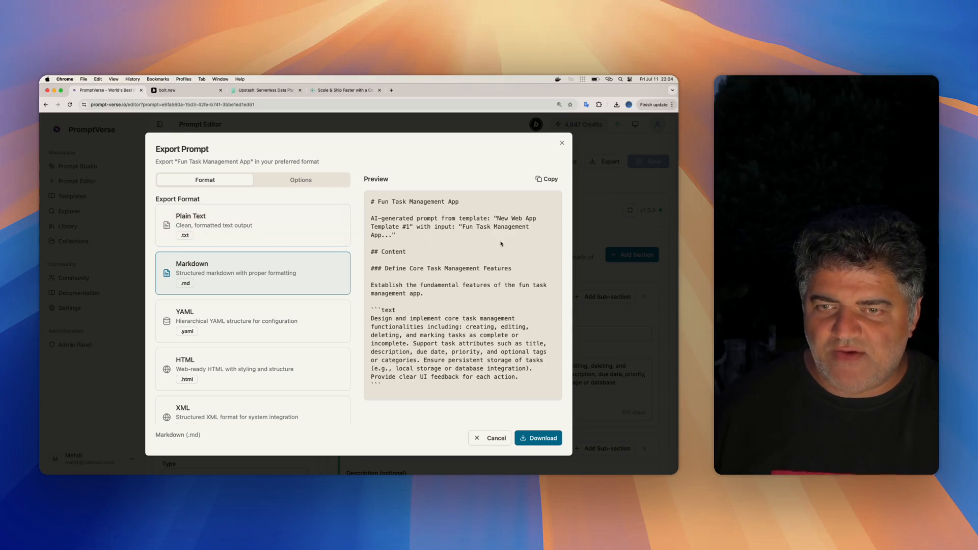
{"action": "scroll", "coordinate": [236, 297], "scroll_direction": "down", "scroll_amount": 5}
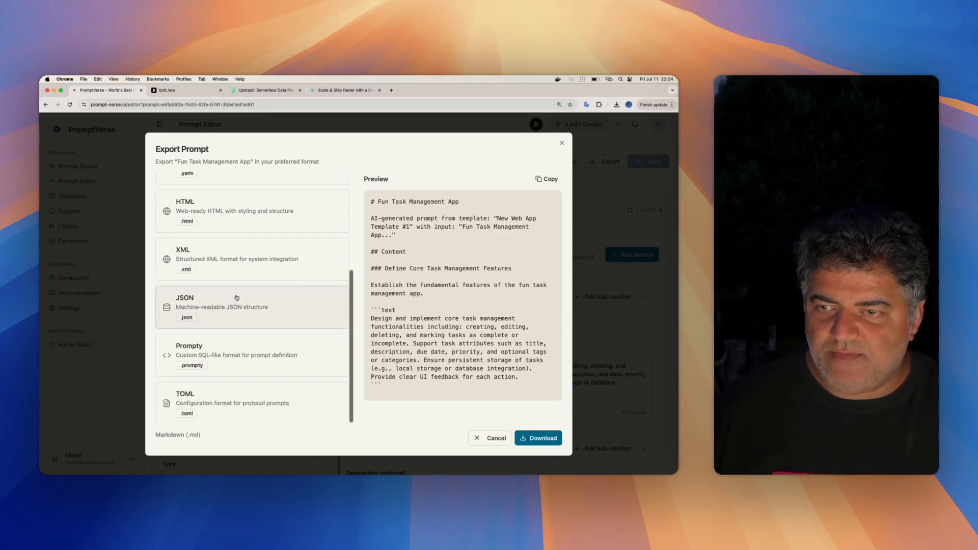
{"action": "scroll", "coordinate": [236, 297], "scroll_direction": "up", "scroll_amount": 5}
{"action": "scroll", "coordinate": [236, 298], "scroll_direction": "up", "scroll_amount": 1}
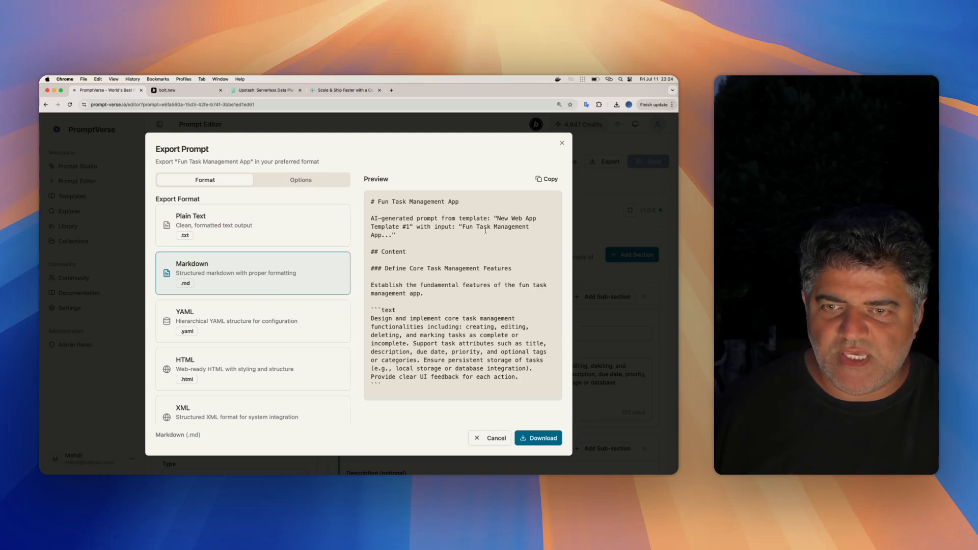
- Select XML as the export format and examine the prompt's XML preview
{"action": "left_click", "coordinate": [246, 410]}
{"action": "scroll", "coordinate": [263, 296], "scroll_direction": "down", "scroll_amount": 5}
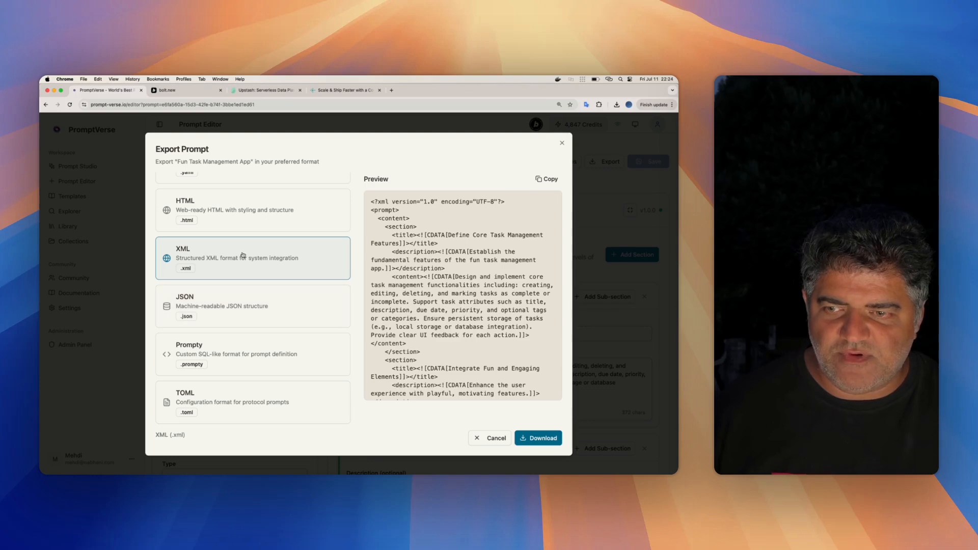
{"action": "scroll", "coordinate": [453, 273], "scroll_direction": "down", "scroll_amount": 10}
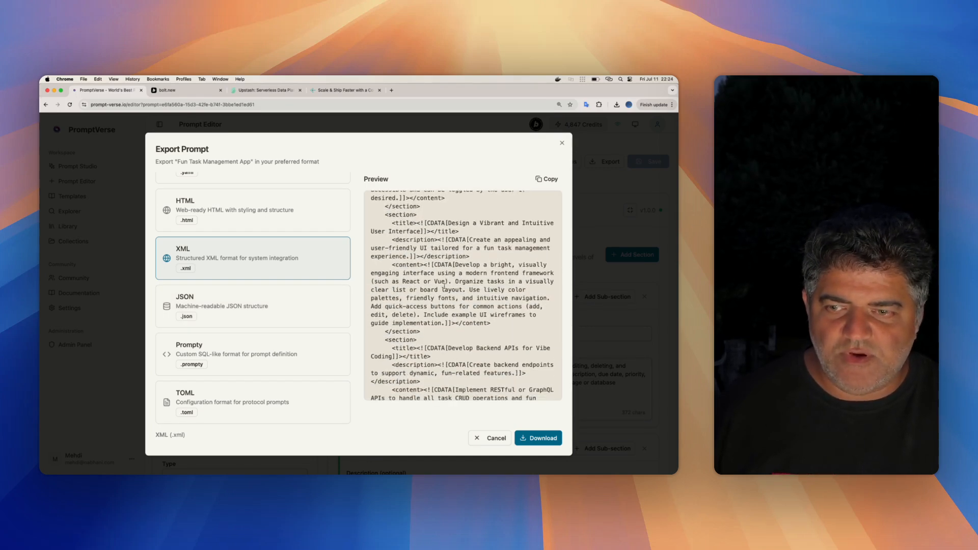
{"action": "scroll", "coordinate": [261, 265], "scroll_direction": "up", "scroll_amount": 5}
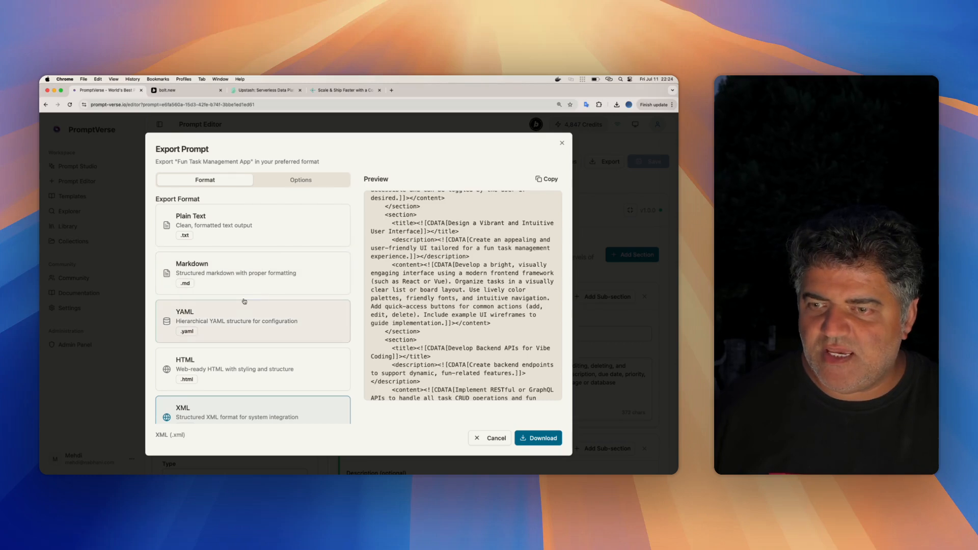
- Set the export format to Markdown and turn off Include Descriptions and Use Code Blocks
{"action": "left_click", "coordinate": [261, 265]}
{"action": "left_click", "coordinate": [325, 179]}
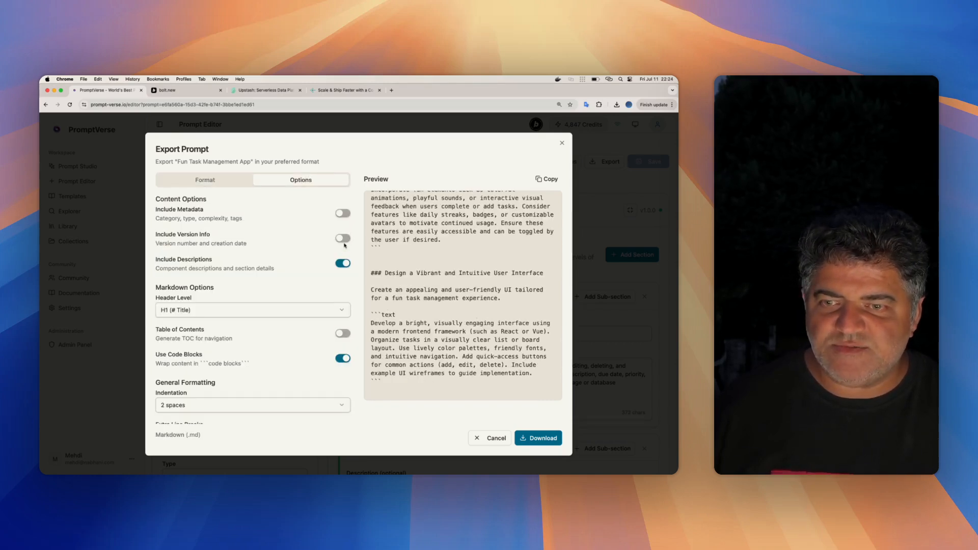
{"action": "left_click", "coordinate": [340, 267]}
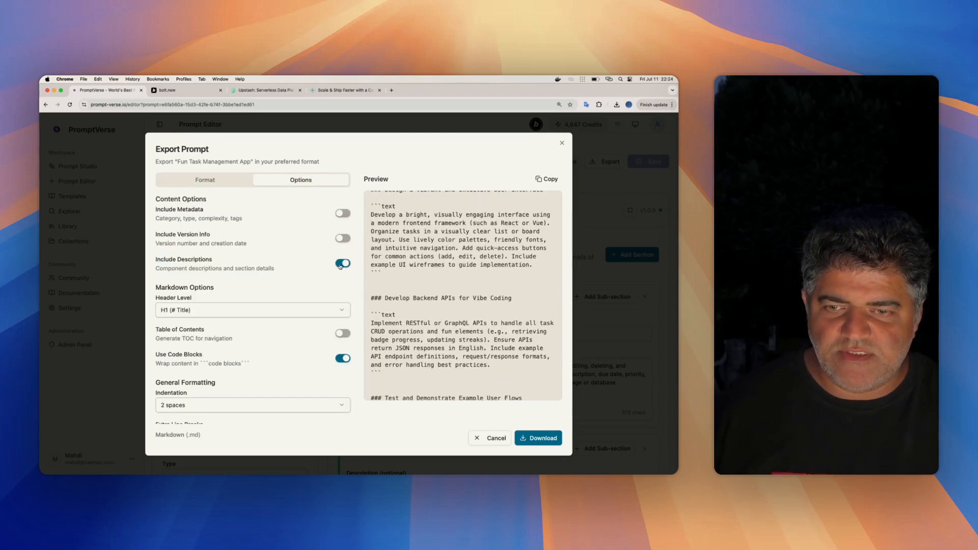
{"action": "scroll", "coordinate": [474, 291], "scroll_direction": "up", "scroll_amount": 1}
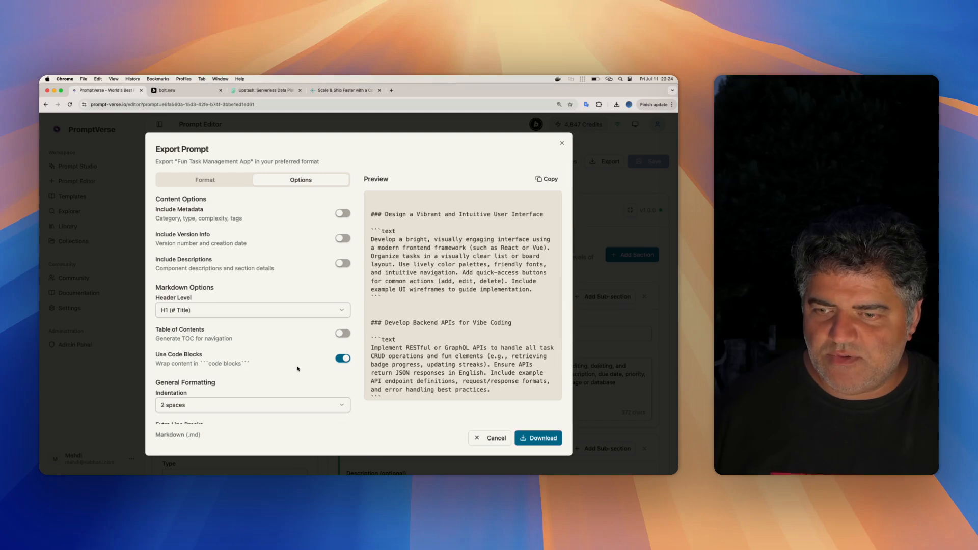
{"action": "left_click", "coordinate": [342, 360]}
{"action": "scroll", "coordinate": [451, 332], "scroll_direction": "up", "scroll_amount": 8}
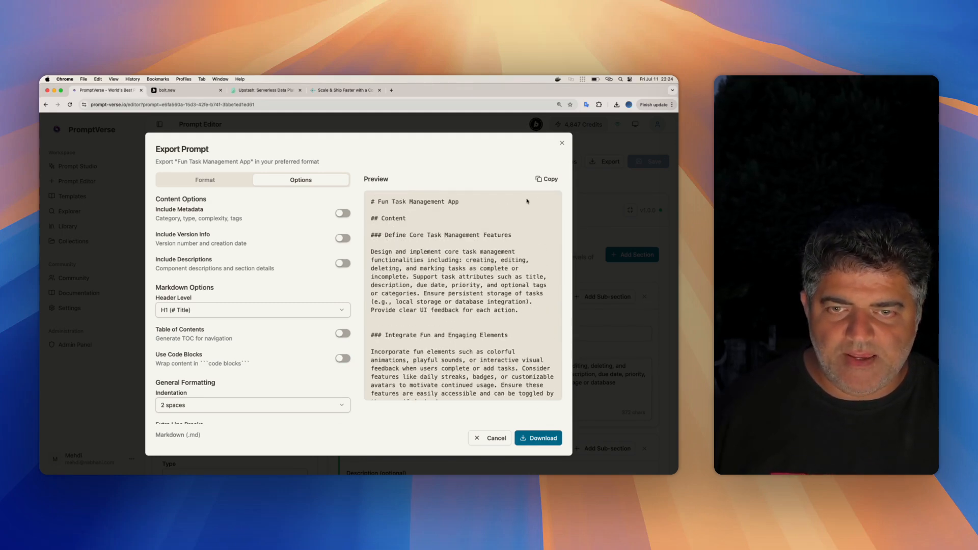
- Copy the Fun Task Management App prompt as Markdown and submit it to Bolt as a new project
{"action": "left_click", "coordinate": [546, 179]}
{"action": "left_click", "coordinate": [169, 90]}
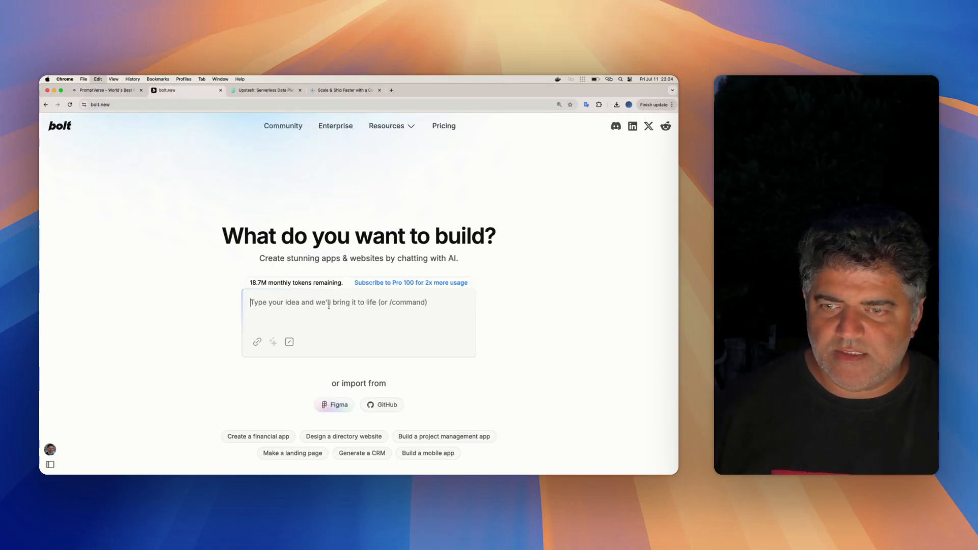
{"action": "key", "text": "super+v"}
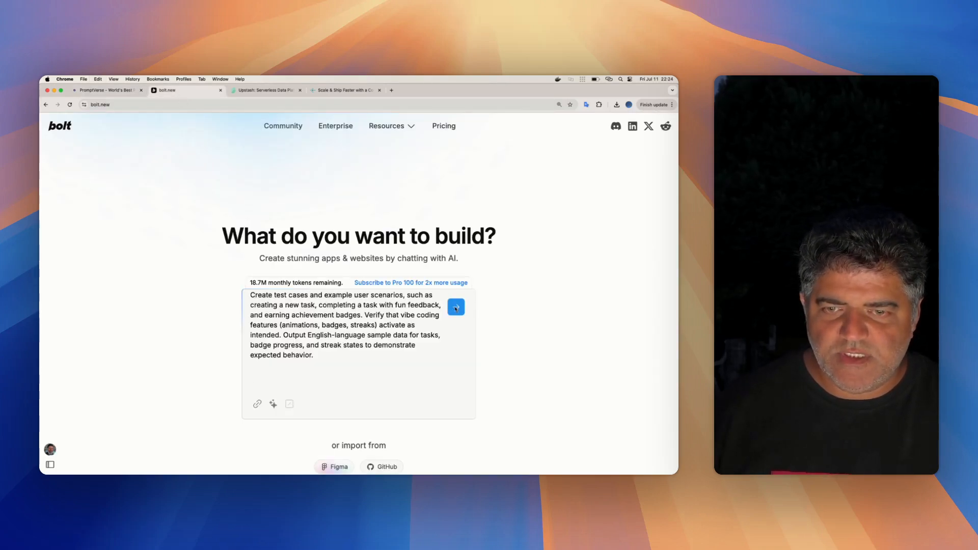
{"action": "left_click", "coordinate": [456, 307]}
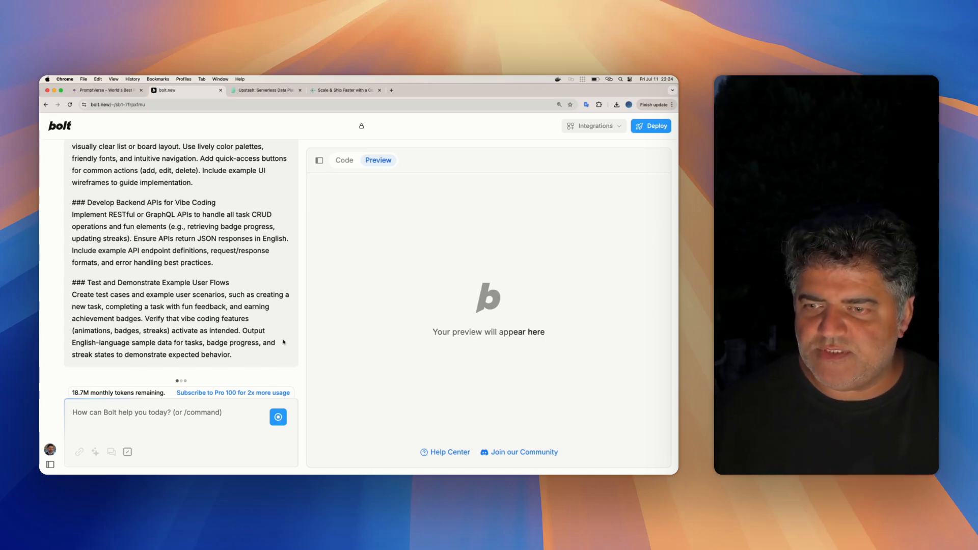
- Review the submitted prompt in the Bolt chat, from the core task features to the example user flows
{"action": "scroll", "coordinate": [245, 316], "scroll_direction": "up", "scroll_amount": 5}
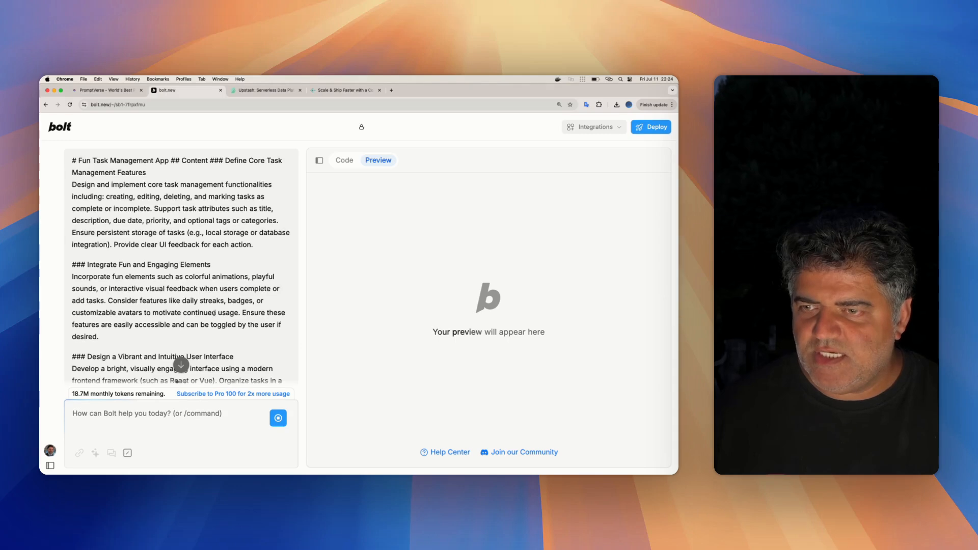
{"action": "scroll", "coordinate": [204, 240], "scroll_direction": "down", "scroll_amount": 2}
{"action": "scroll", "coordinate": [204, 239], "scroll_direction": "down", "scroll_amount": 6}
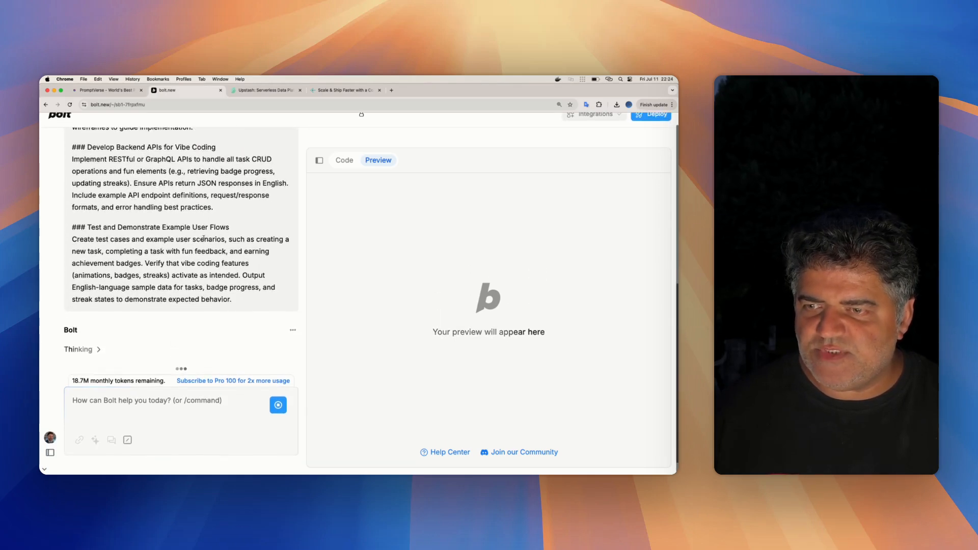
{"action": "scroll", "coordinate": [203, 238], "scroll_direction": "up", "scroll_amount": 8}
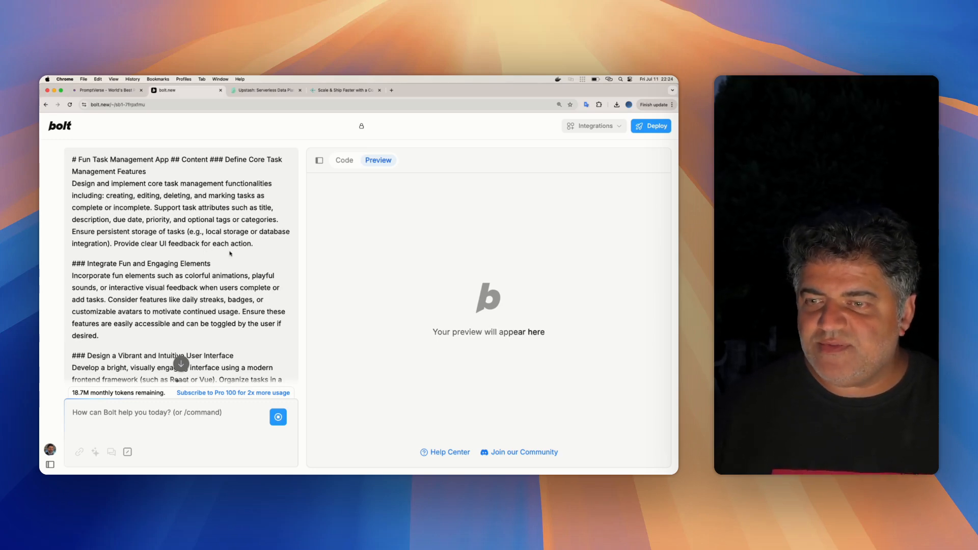
{"action": "scroll", "coordinate": [152, 250], "scroll_direction": "down", "scroll_amount": 12}
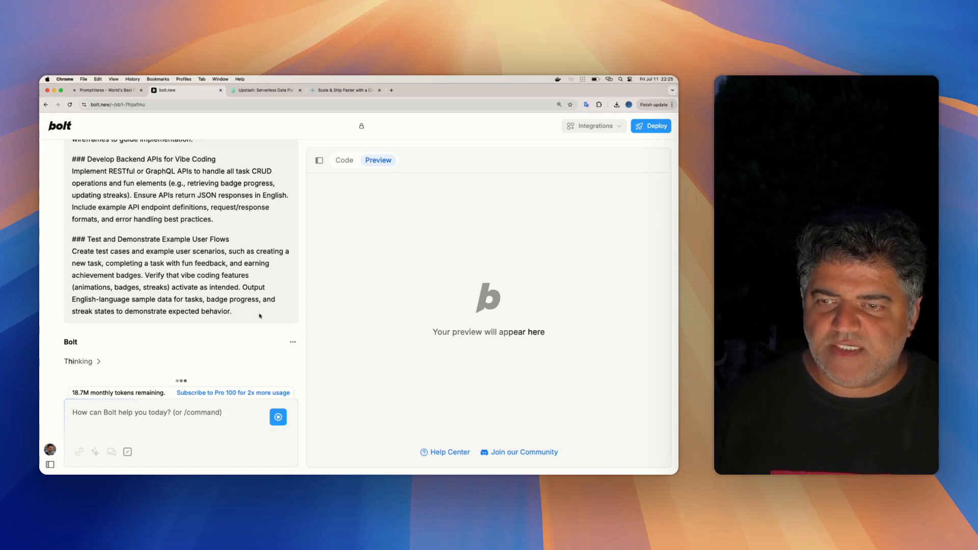
{"action": "scroll", "coordinate": [230, 297], "scroll_direction": "up", "scroll_amount": 5}
{"action": "scroll", "coordinate": [229, 297], "scroll_direction": "up", "scroll_amount": 2}
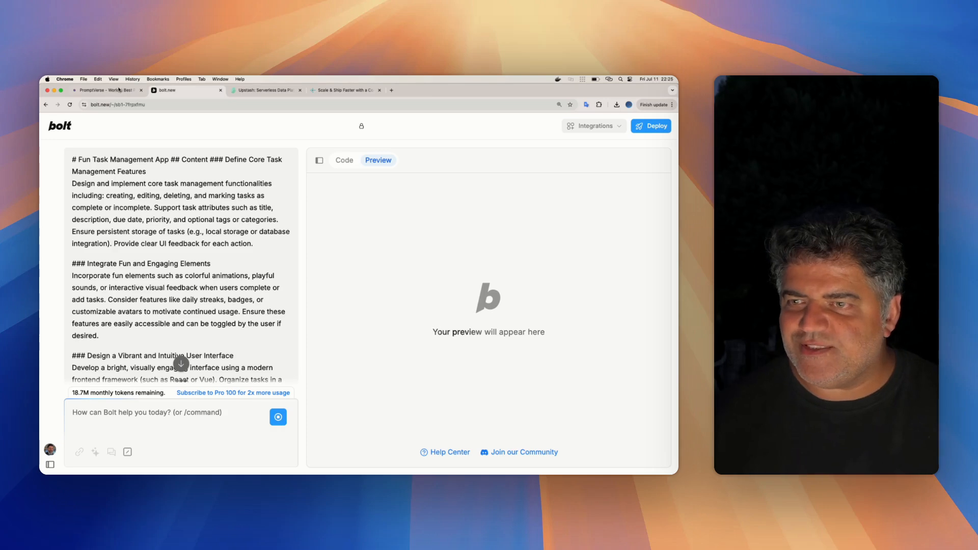
- Switch to VS Code and examine 02_pre_prompt.md, especially the line on splitting the prompt into 6 subsequent implementation steps
{"action": "key", "text": "ctrl+Up"}
{"action": "left_click", "coordinate": [214, 202]}
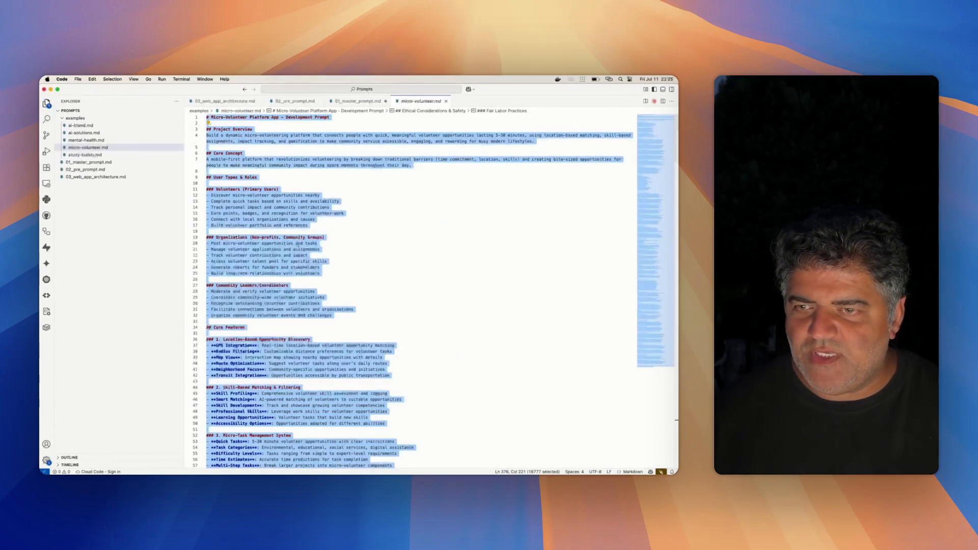
{"action": "left_click", "coordinate": [88, 170]}
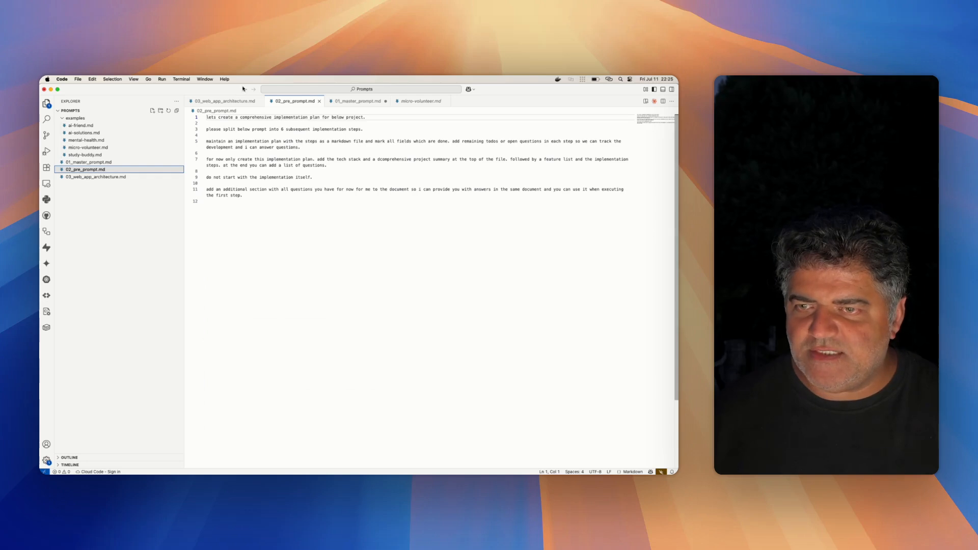
{"action": "left_click", "coordinate": [294, 189]}
{"action": "key", "text": "super+equal"}
{"action": "key", "text": "super+equal"}
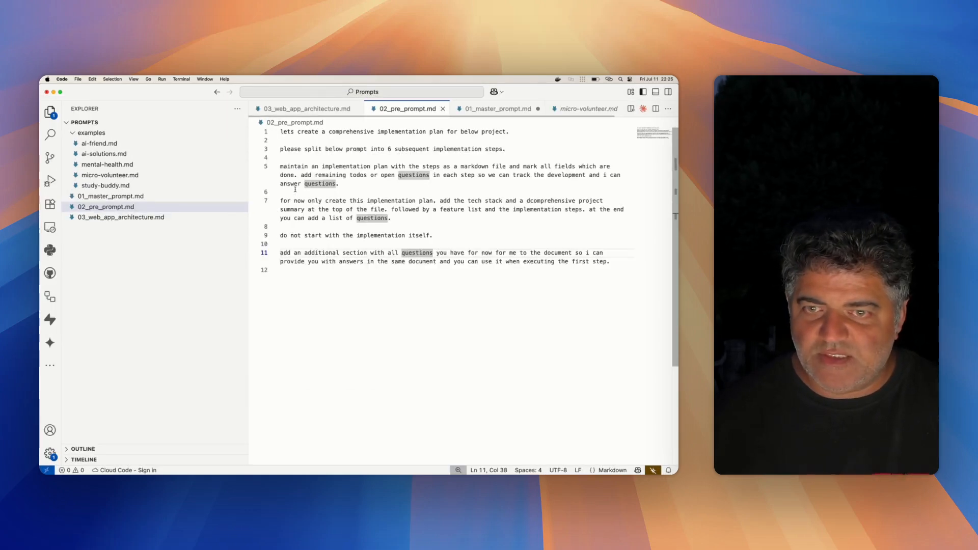
{"action": "left_click", "coordinate": [374, 211]}
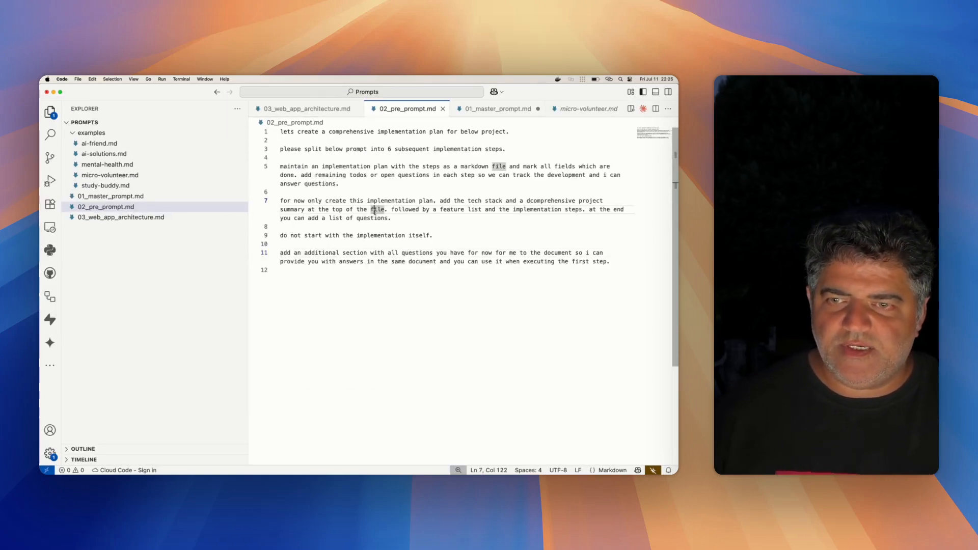
{"action": "left_click", "coordinate": [427, 225]}
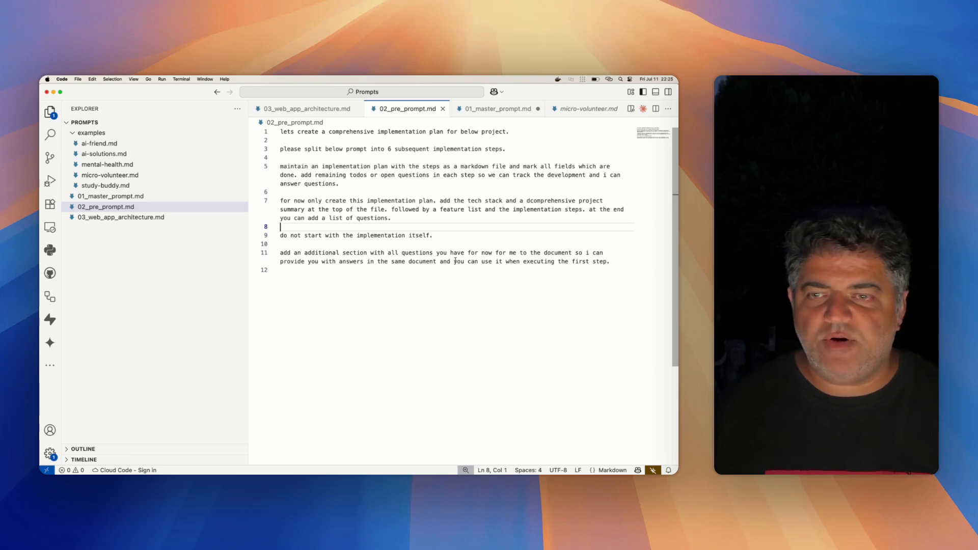
{"action": "double_click", "coordinate": [286, 148]}
{"action": "left_click_drag", "start_coordinate": [286, 148], "coordinate": [474, 147]}
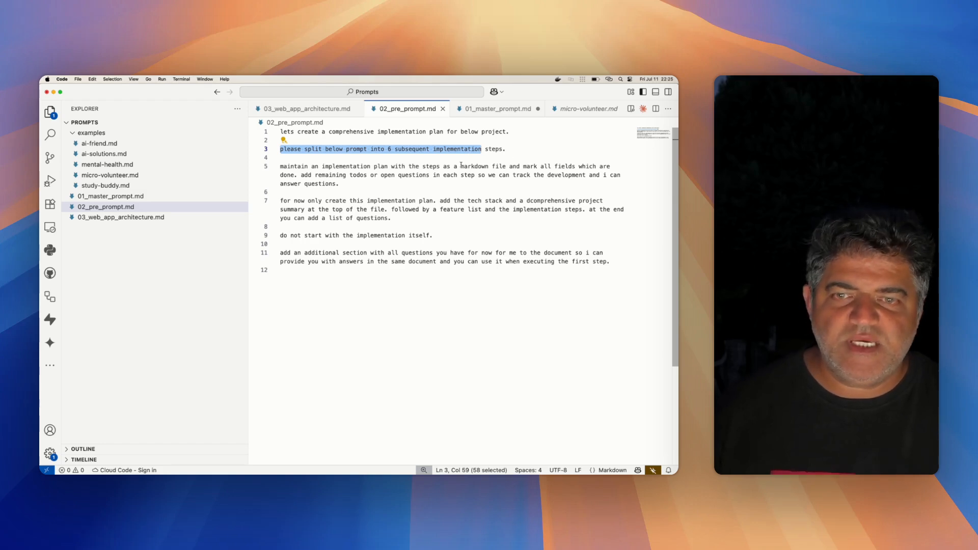
{"action": "left_click_drag", "start_coordinate": [506, 149], "coordinate": [486, 149]}
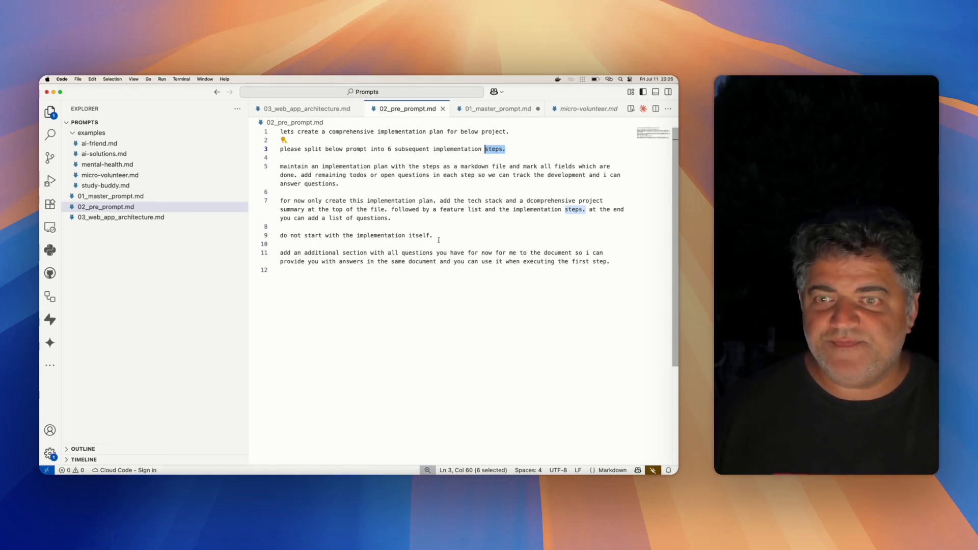
- Return to Bolt in Chrome, follow the build to its end and open the deployed Netlify site
{"action": "key", "text": "ctrl+Up"}
{"action": "left_click", "coordinate": [259, 256]}
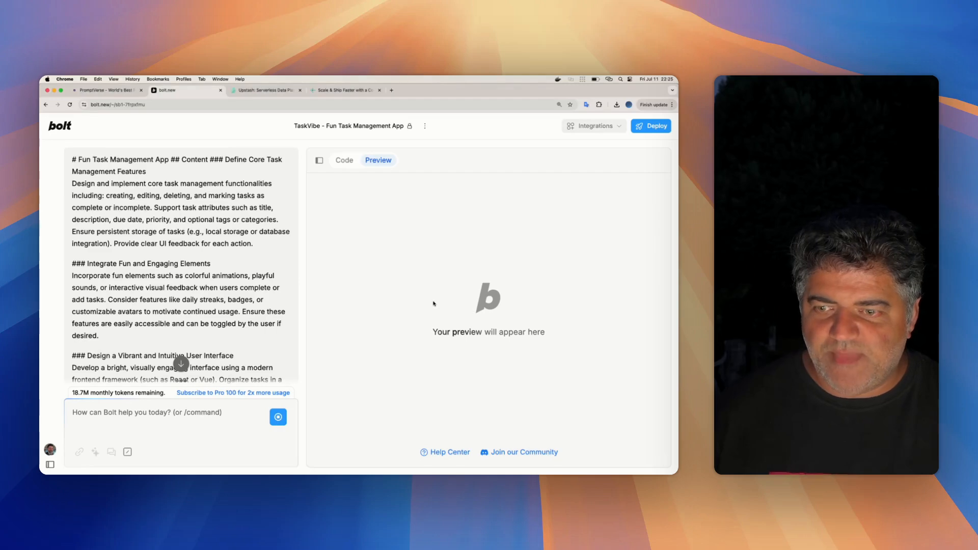
{"action": "scroll", "coordinate": [241, 289], "scroll_direction": "down", "scroll_amount": 20}
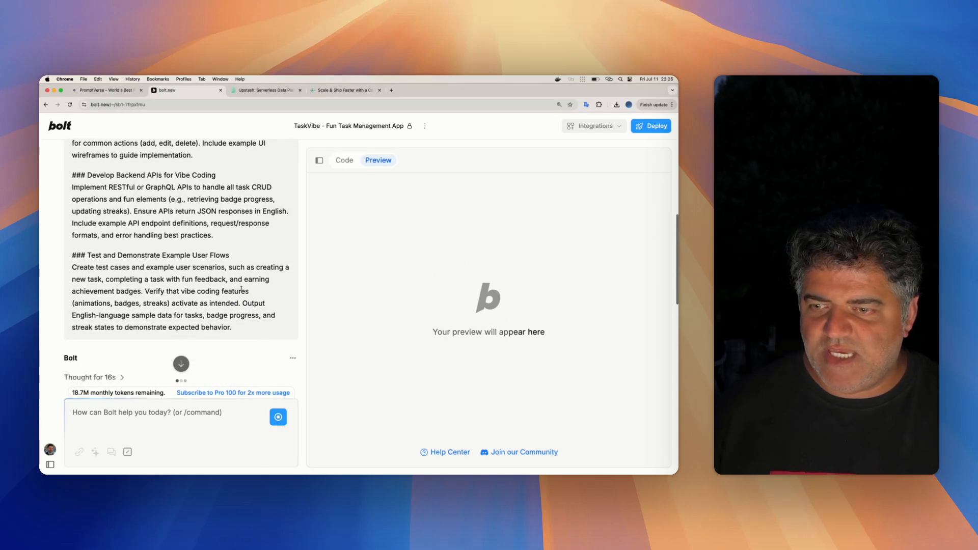
{"action": "scroll", "coordinate": [241, 291], "scroll_direction": "down", "scroll_amount": 5}
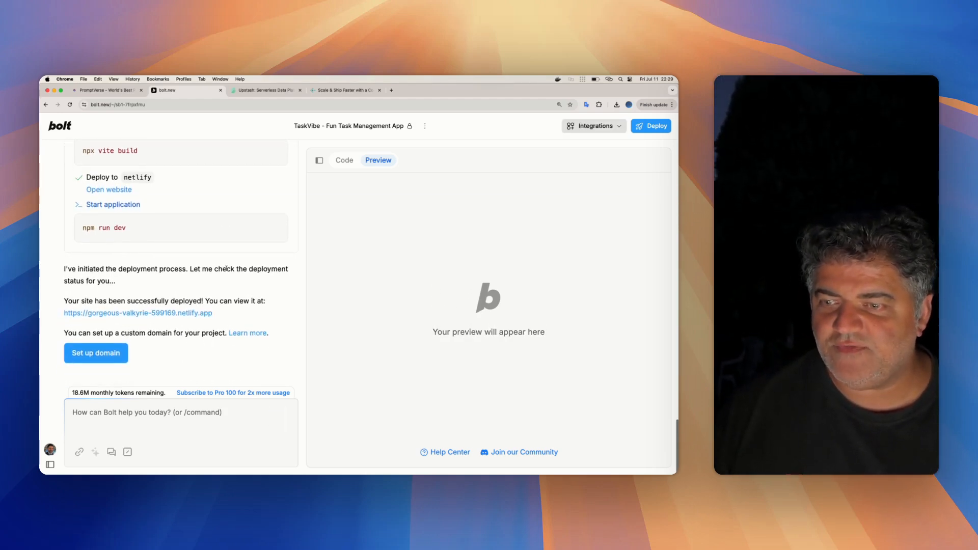
{"action": "left_click", "coordinate": [170, 314]}
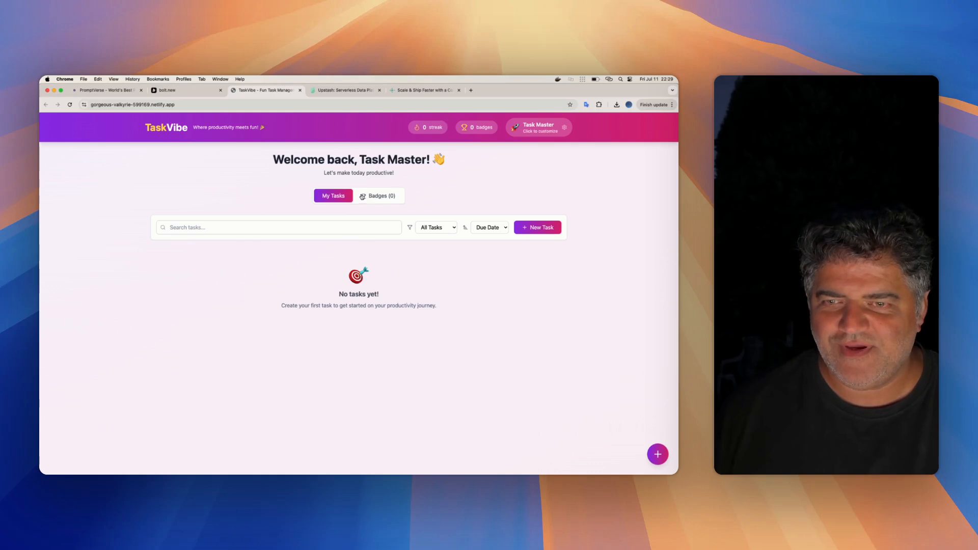
- Look through TaskVibe's badge collection and locked badges, and return to the task list
{"action": "left_click", "coordinate": [372, 195]}
{"action": "scroll", "coordinate": [342, 201], "scroll_direction": "down", "scroll_amount": 2}
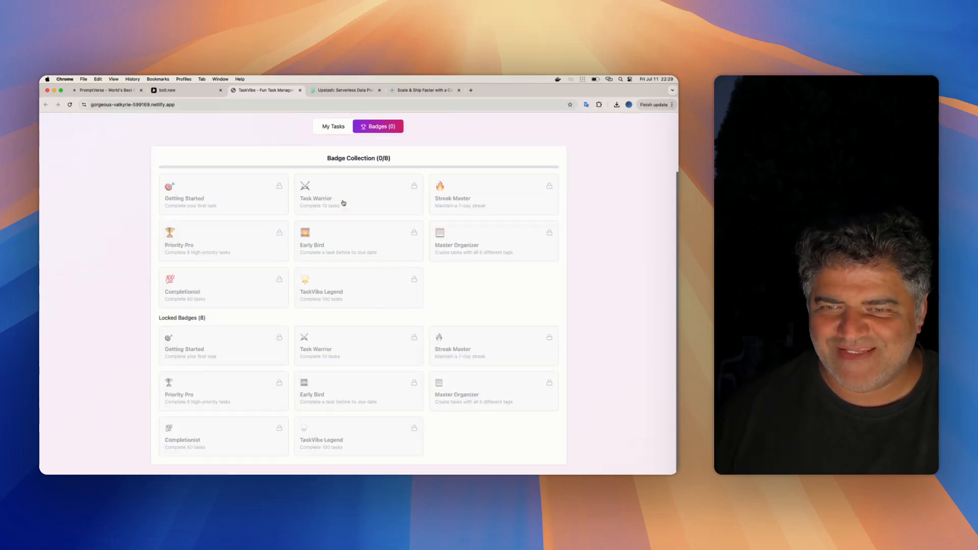
{"action": "scroll", "coordinate": [343, 203], "scroll_direction": "up", "scroll_amount": 3}
{"action": "left_click", "coordinate": [341, 198]}
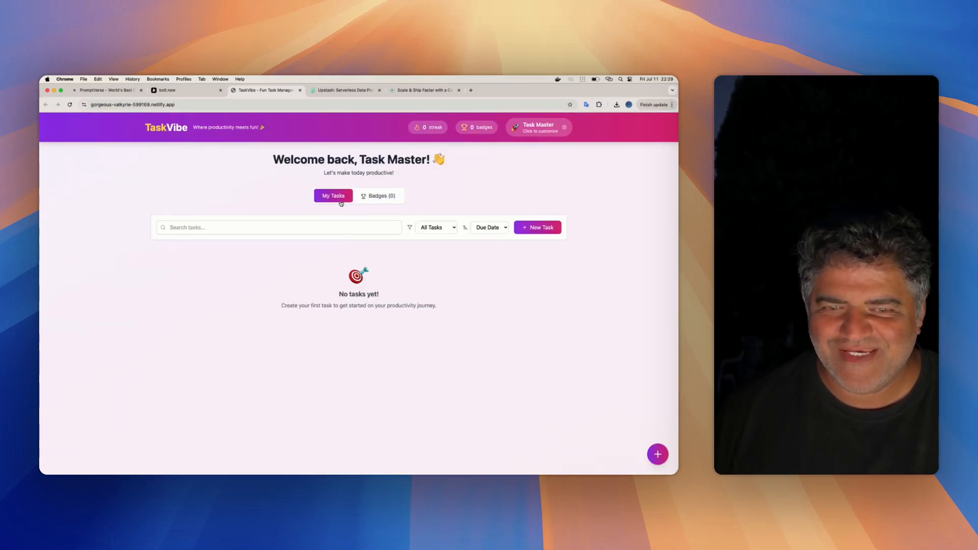
- Create a new task titled "test" with the description "test"
{"action": "left_click", "coordinate": [660, 453]}
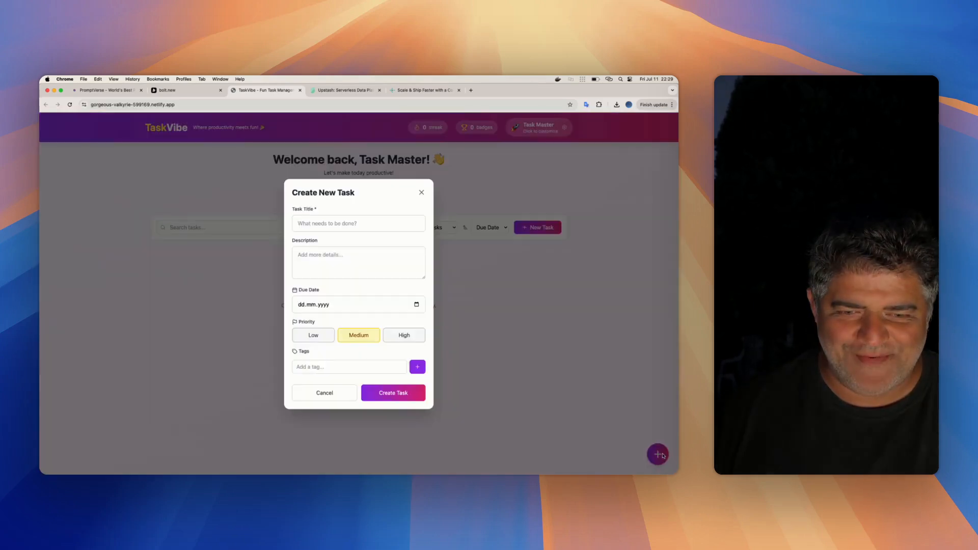
{"action": "left_click", "coordinate": [314, 226]}
{"action": "type", "text": "test"}
{"action": "left_click", "coordinate": [350, 263]}
{"action": "type", "text": "test"}
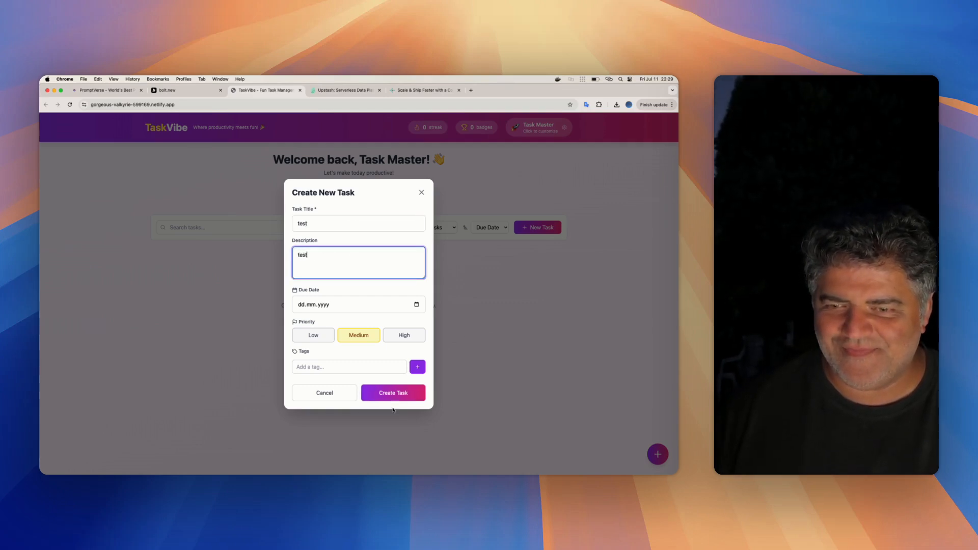
{"action": "left_click", "coordinate": [394, 397]}
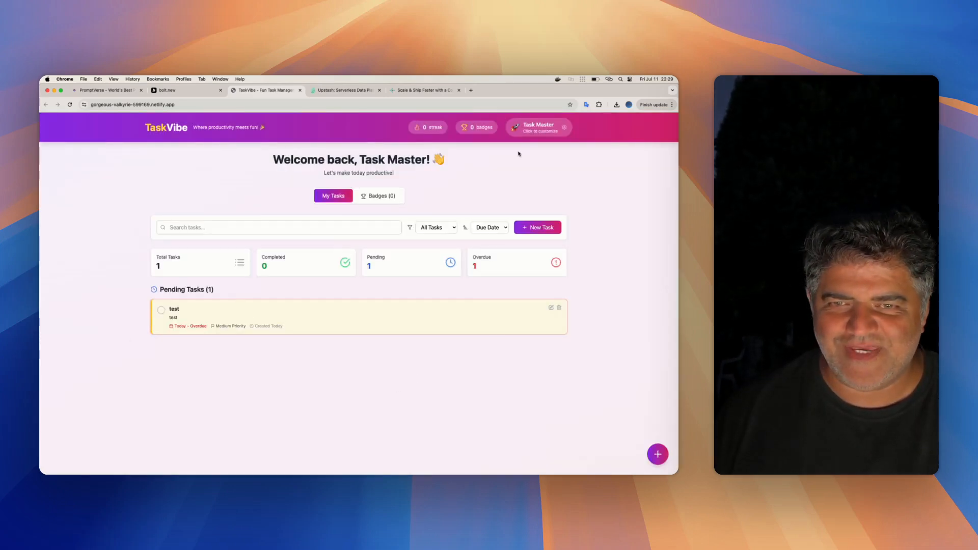
- Reload the app to check that the task persists, and recheck the badge collection before returning to the tasks
{"action": "key", "text": "super+r"}
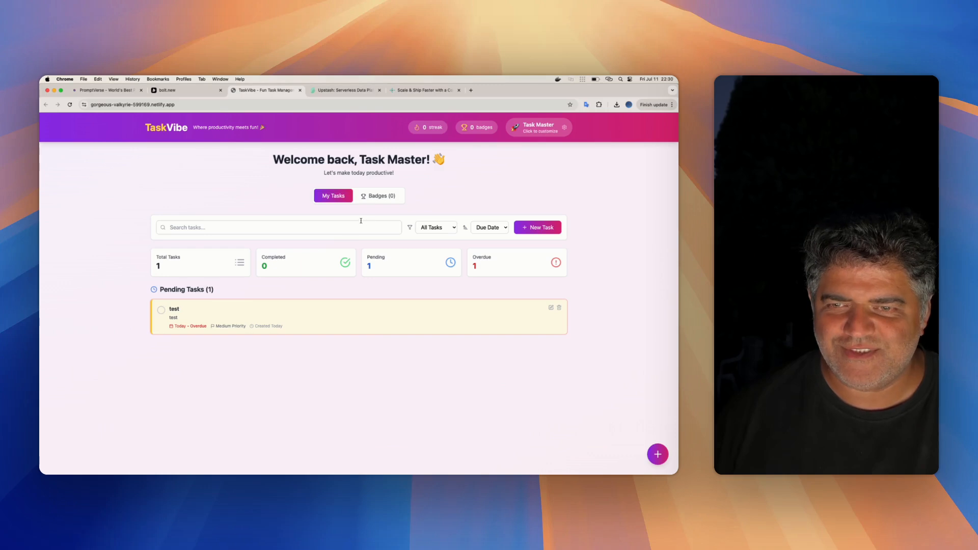
{"action": "left_click", "coordinate": [378, 197]}
{"action": "scroll", "coordinate": [354, 239], "scroll_direction": "down", "scroll_amount": 3}
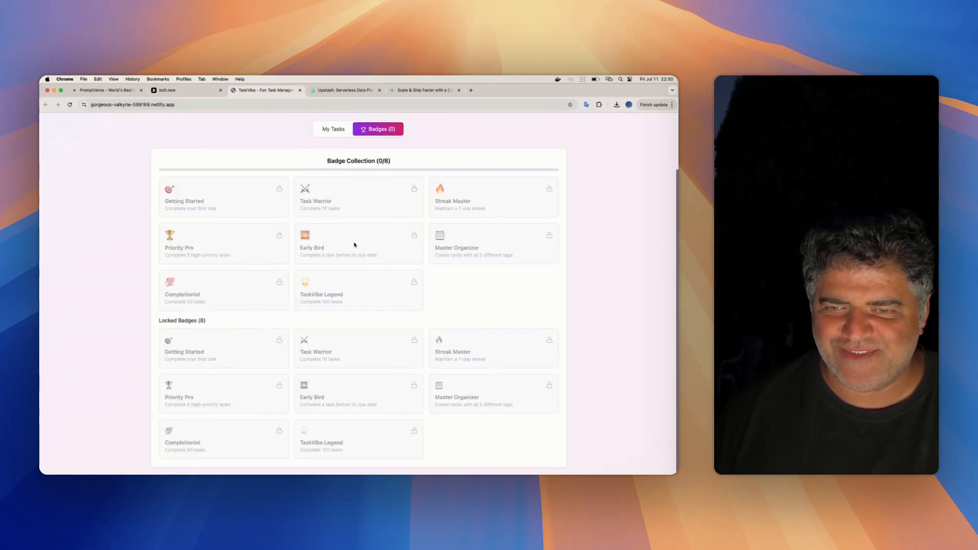
{"action": "scroll", "coordinate": [352, 235], "scroll_direction": "up", "scroll_amount": 4}
{"action": "left_click", "coordinate": [331, 198]}
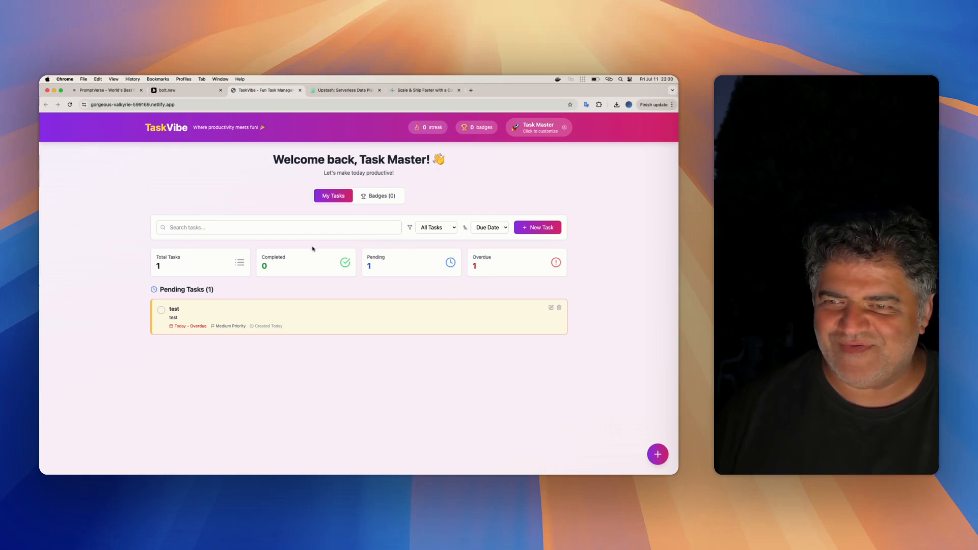
- Create a second task titled "test 2" without a description
{"action": "left_click", "coordinate": [657, 454]}
{"action": "left_click", "coordinate": [325, 223]}
{"action": "type", "text": "test 2"}
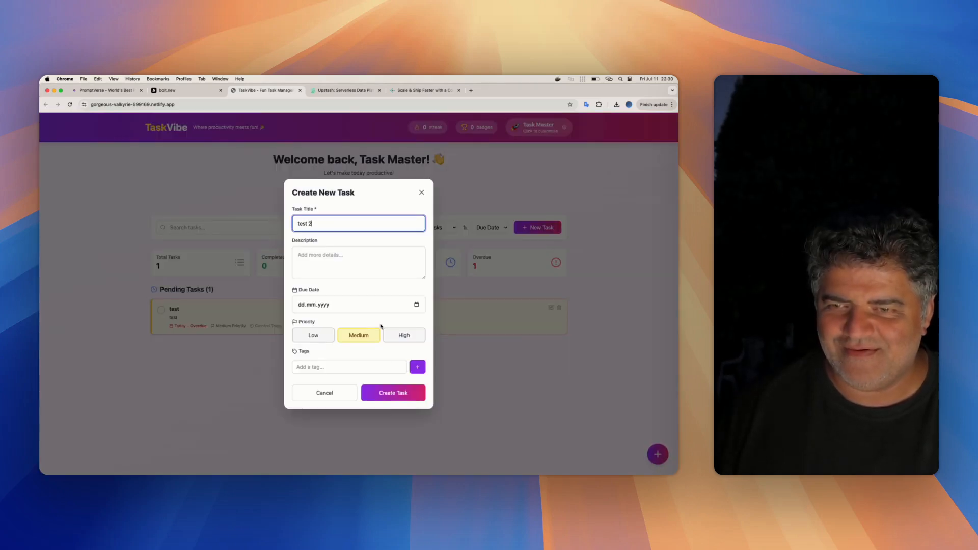
{"action": "left_click", "coordinate": [389, 396]}
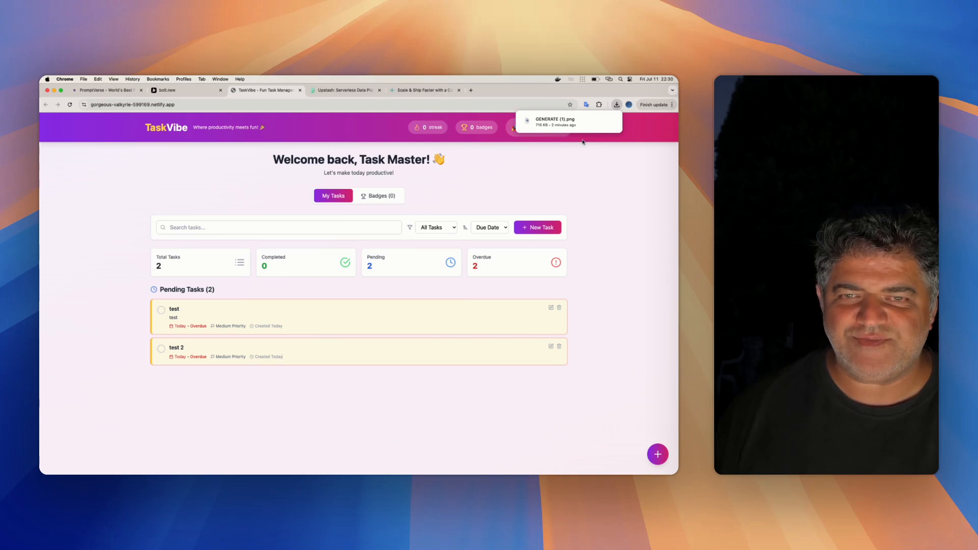
{"action": "left_click", "coordinate": [595, 155]}
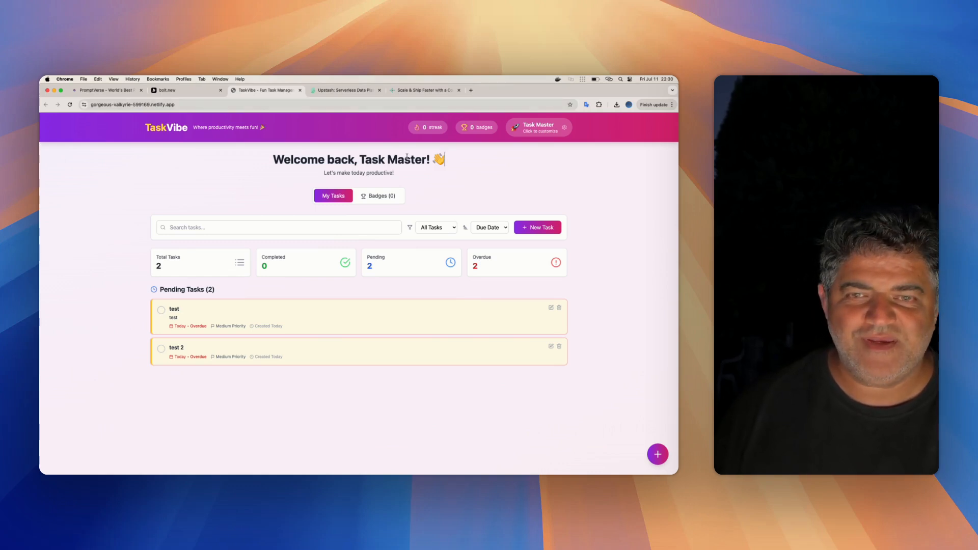
- Set the profile's theme preference to Dark, save it, and reopen the profile settings to check the choice
{"action": "left_click", "coordinate": [564, 128]}
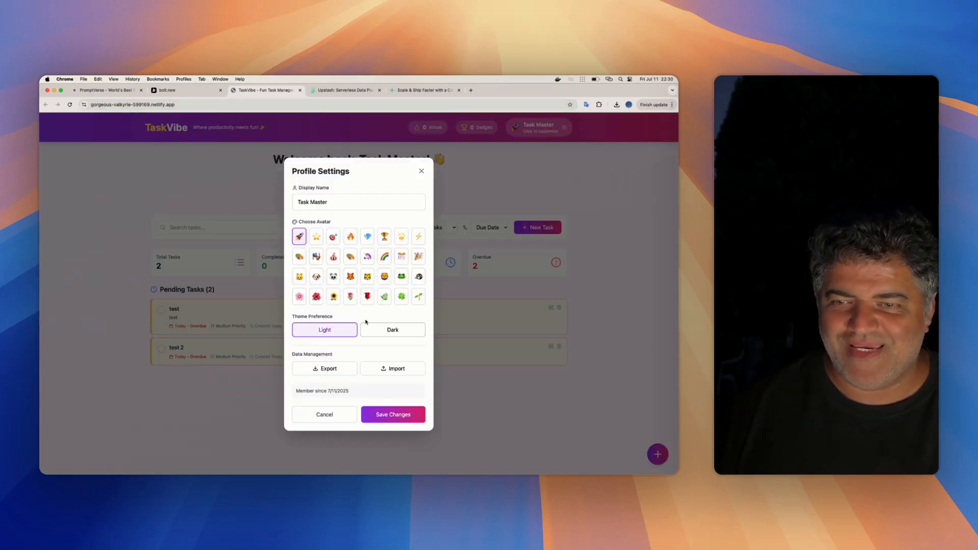
{"action": "left_click", "coordinate": [395, 330]}
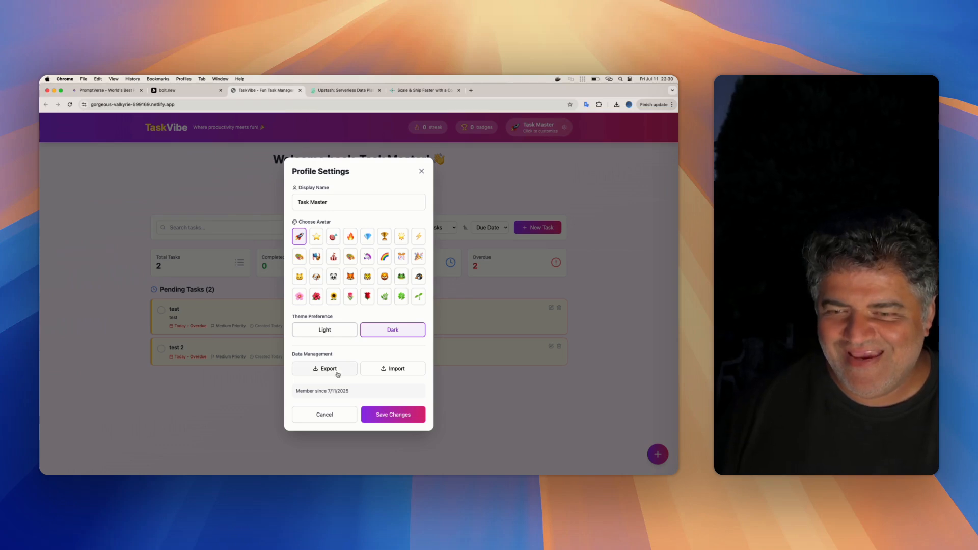
{"action": "left_click", "coordinate": [394, 416]}
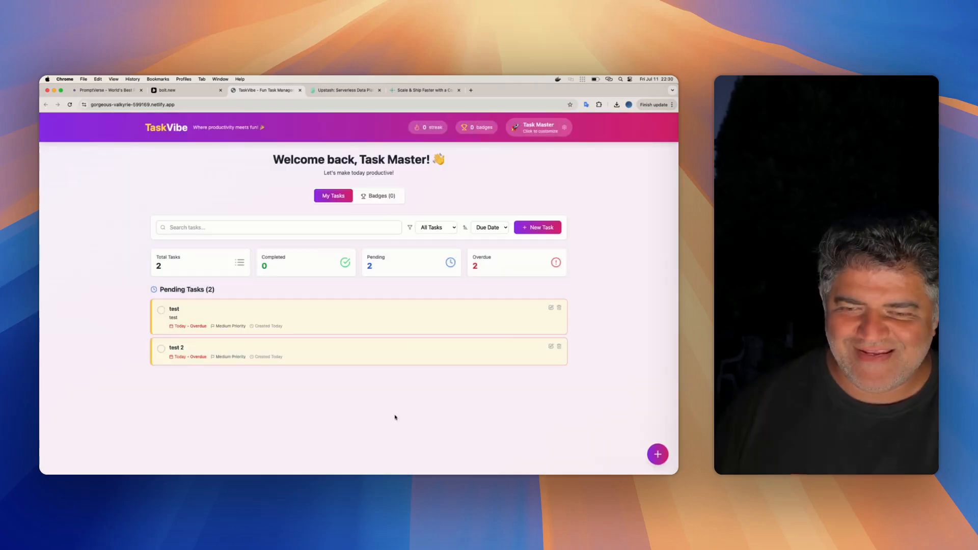
{"action": "left_click", "coordinate": [551, 129]}
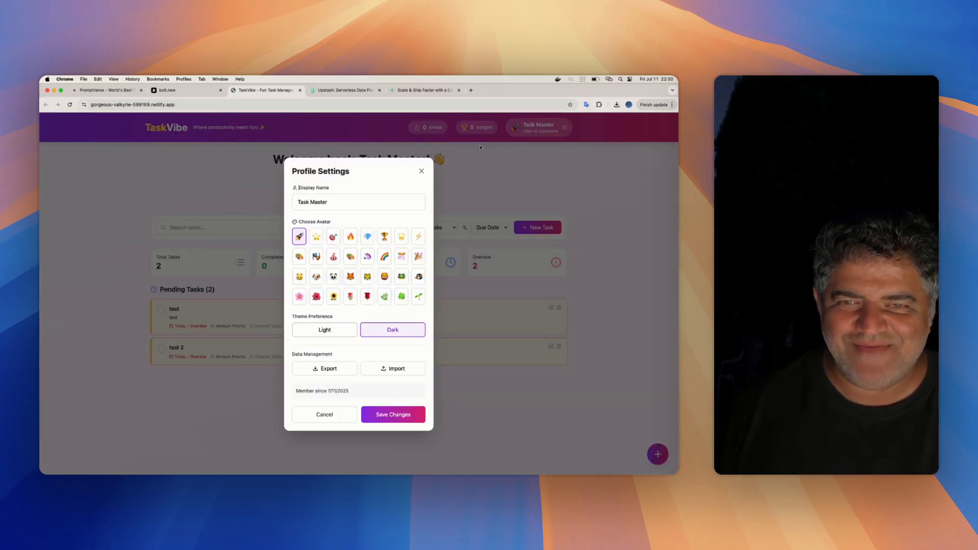
{"action": "left_click", "coordinate": [421, 173]}
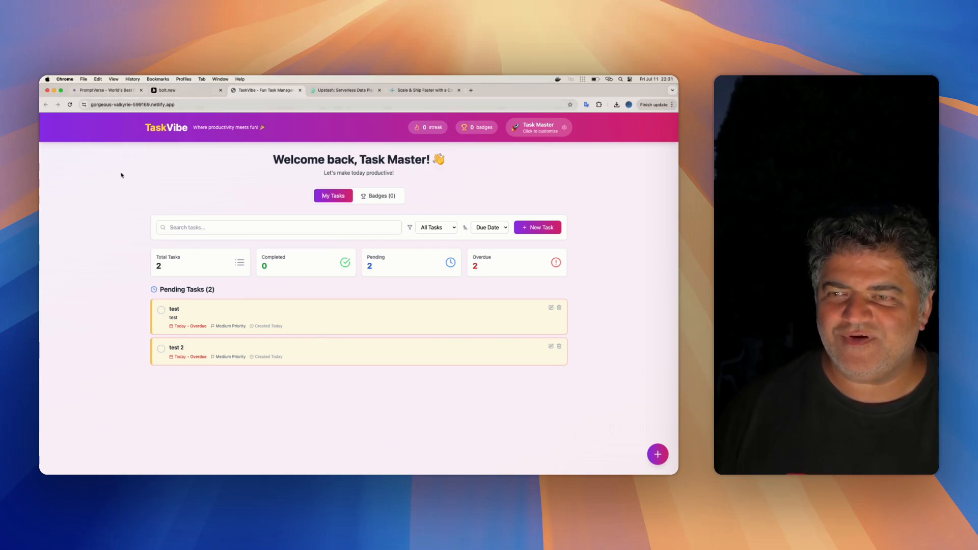
- Revisit the Bolt project, and check the deployed app's badges, task list and task filter options
{"action": "left_click", "coordinate": [179, 92]}
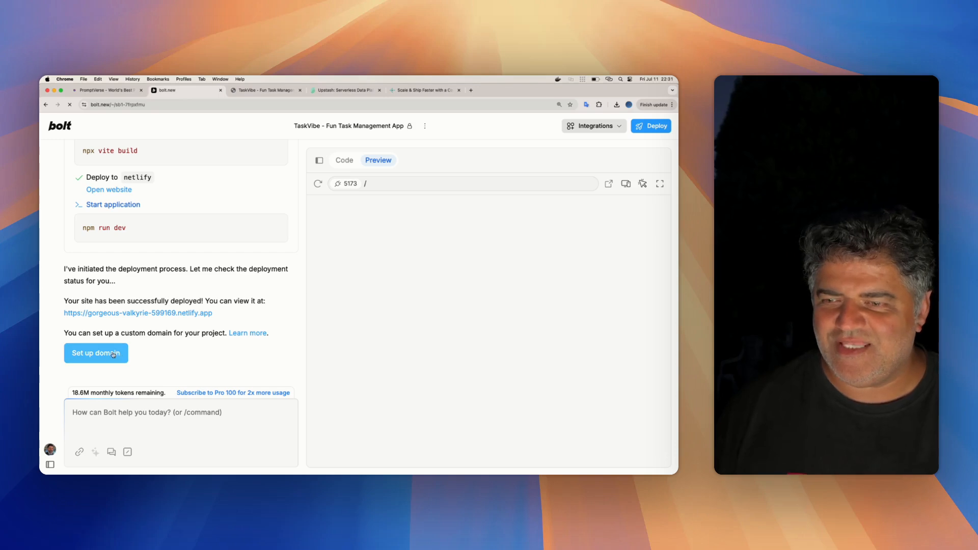
{"action": "left_click", "coordinate": [273, 92]}
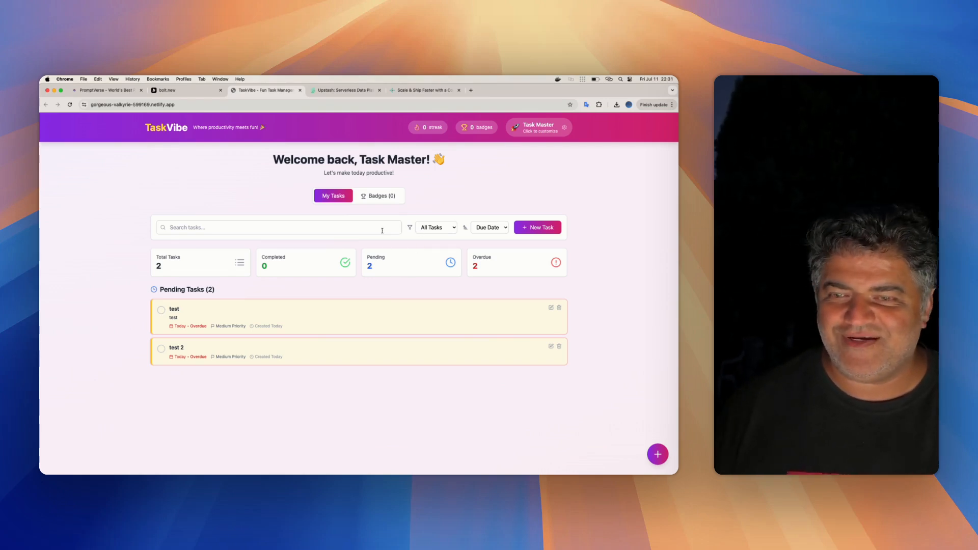
{"action": "left_click", "coordinate": [378, 195]}
{"action": "left_click", "coordinate": [333, 196]}
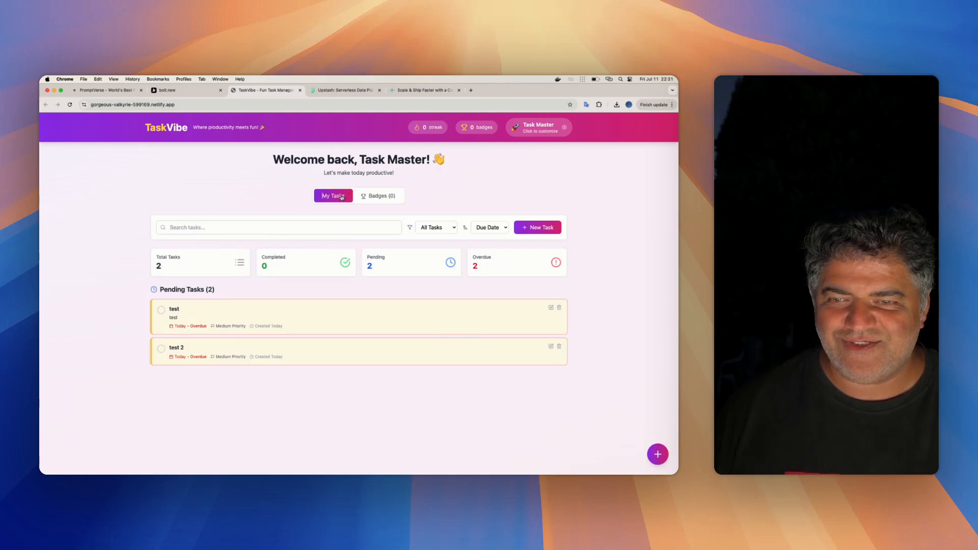
{"action": "left_click", "coordinate": [446, 229]}
{"action": "left_click", "coordinate": [550, 199]}
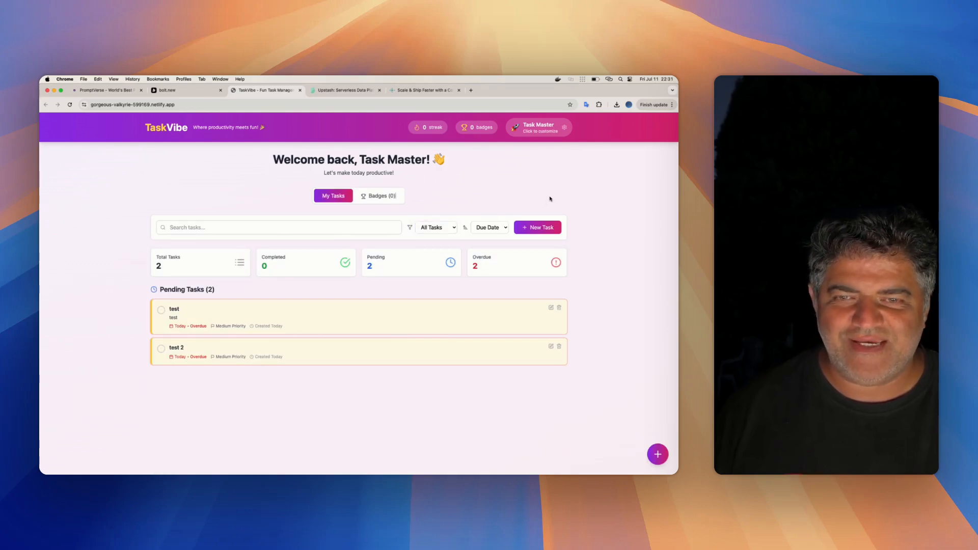